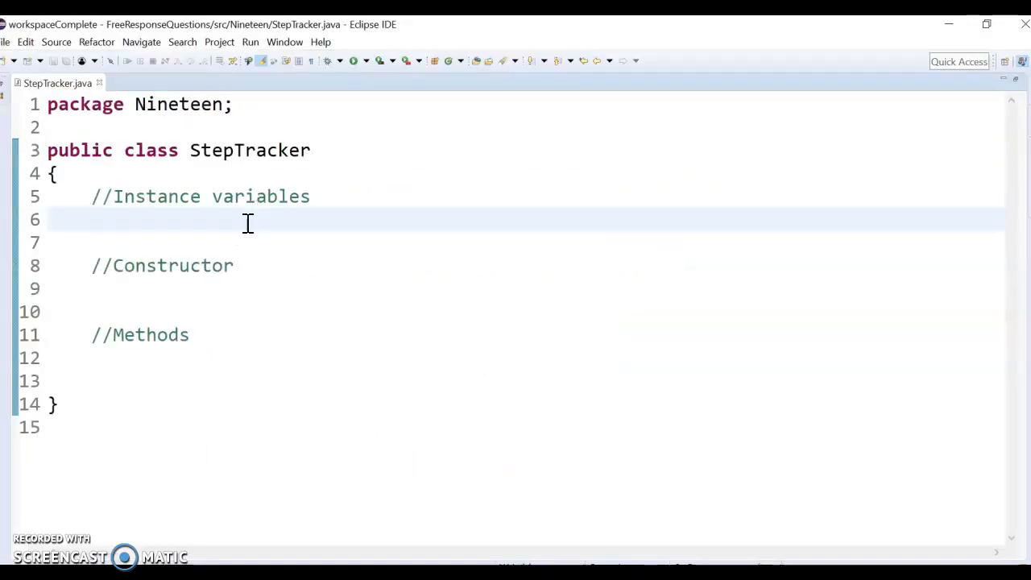
Step: Mark the instance variables, Constructor and Methods comments, then switch to the question document
{"action": "left_click_drag", "start_coordinate": [85, 198], "coordinate": [362, 201]}
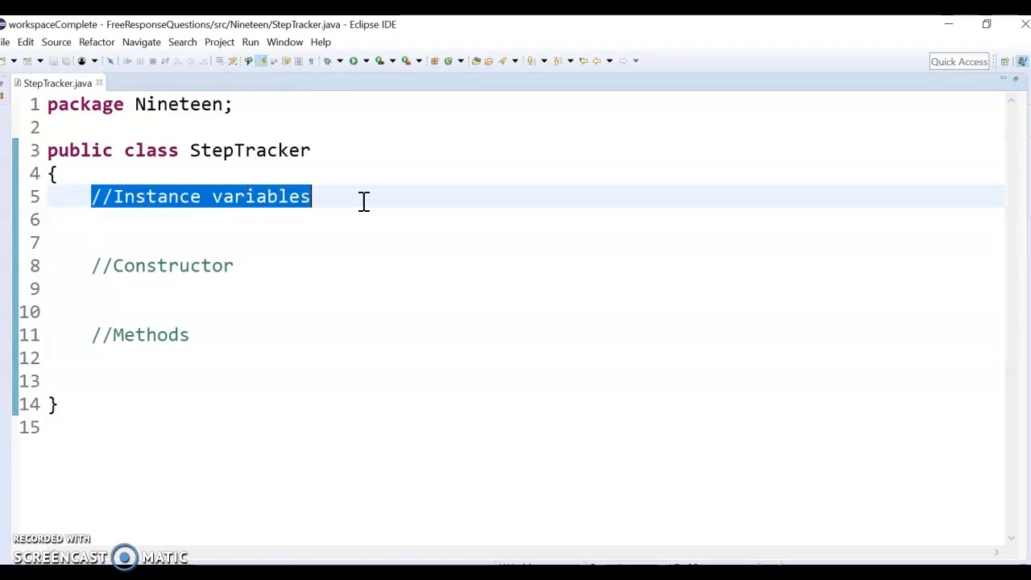
{"action": "left_click", "coordinate": [357, 207]}
{"action": "left_click_drag", "start_coordinate": [91, 266], "coordinate": [246, 265]}
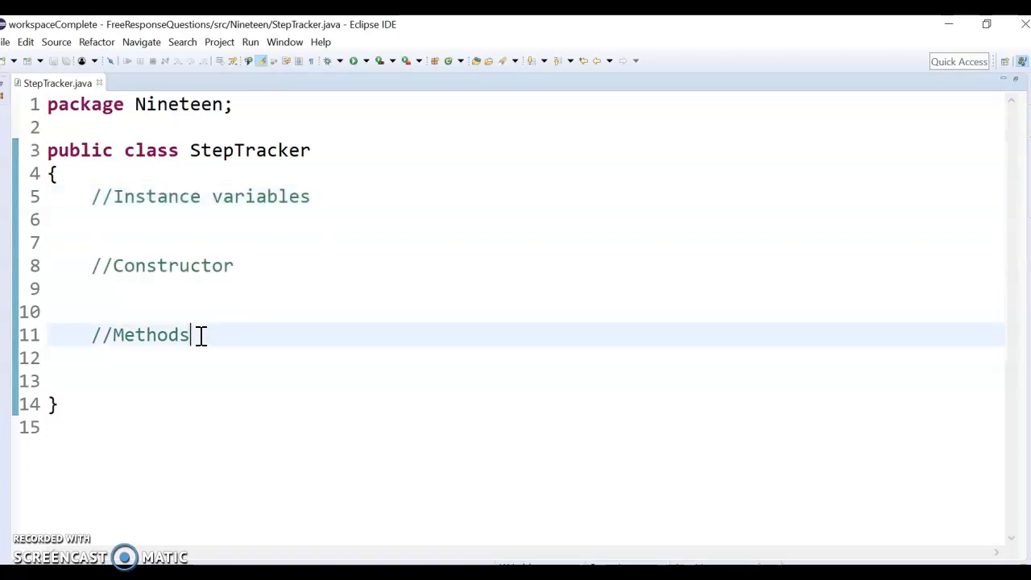
{"action": "left_click_drag", "start_coordinate": [198, 336], "coordinate": [91, 336]}
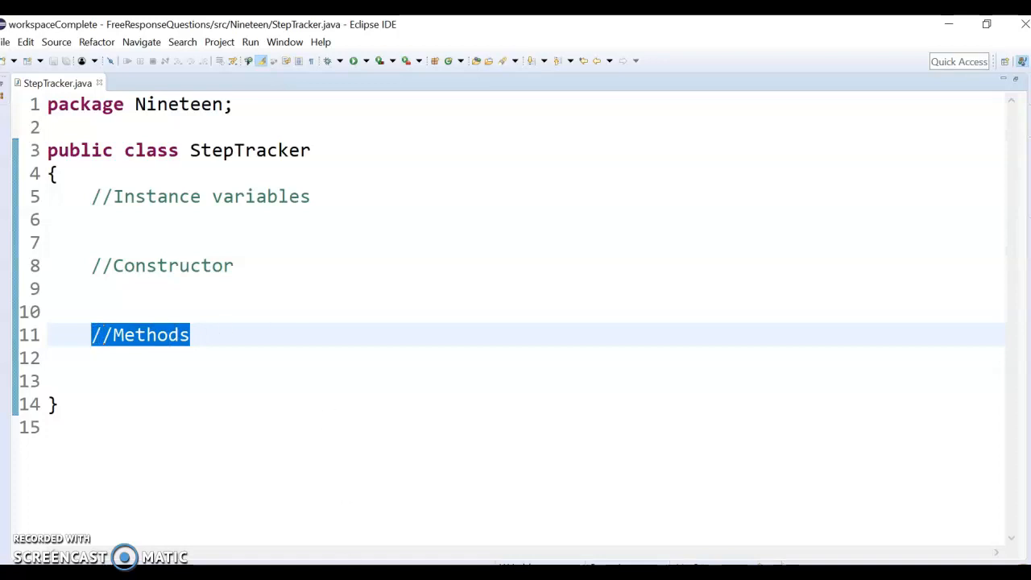
{"action": "key", "text": "alt+Tab"}
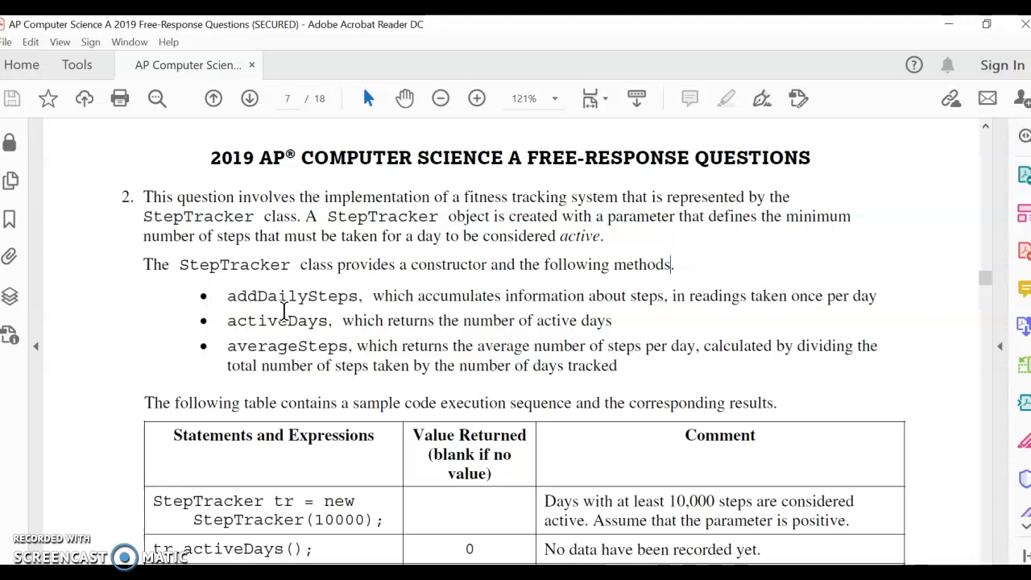
{"action": "scroll", "coordinate": [283, 312], "scroll_direction": "down", "scroll_amount": 1}
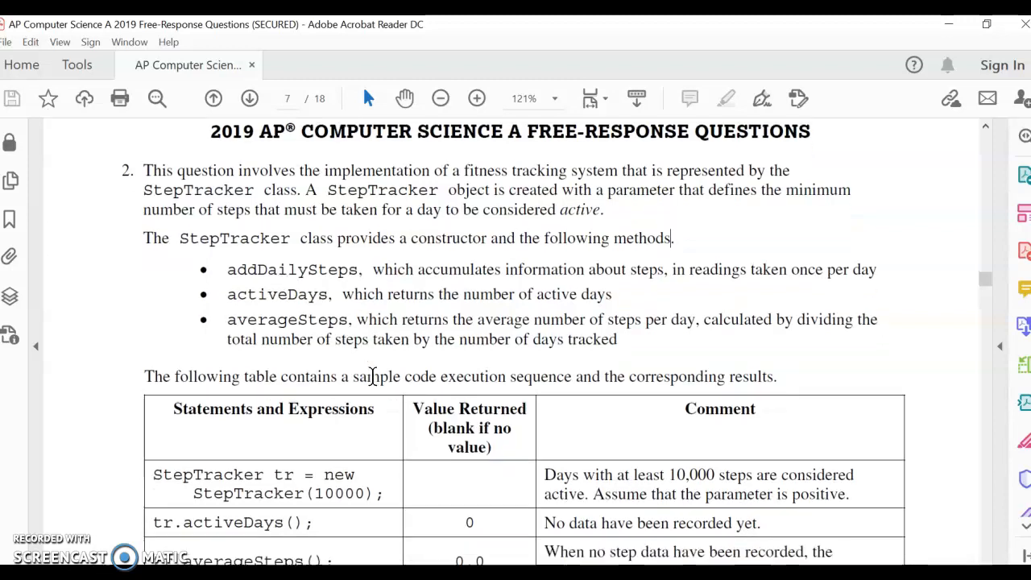
{"action": "scroll", "coordinate": [338, 347], "scroll_direction": "down", "scroll_amount": 2}
{"action": "scroll", "coordinate": [368, 376], "scroll_direction": "down", "scroll_amount": 2}
{"action": "scroll", "coordinate": [386, 410], "scroll_direction": "down", "scroll_amount": 2}
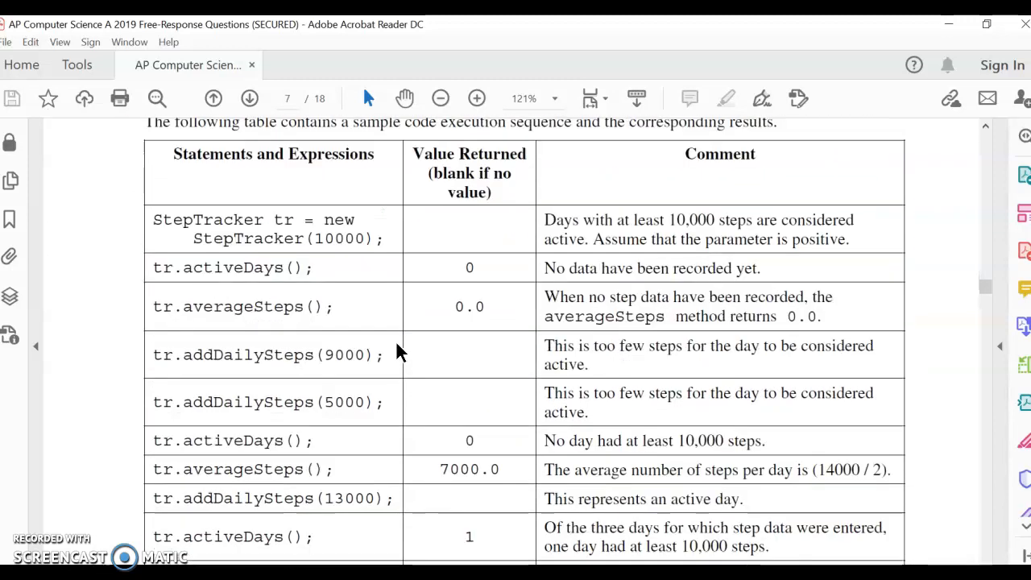
{"action": "scroll", "coordinate": [395, 354], "scroll_direction": "down", "scroll_amount": 1}
{"action": "scroll", "coordinate": [397, 345], "scroll_direction": "up", "scroll_amount": 1}
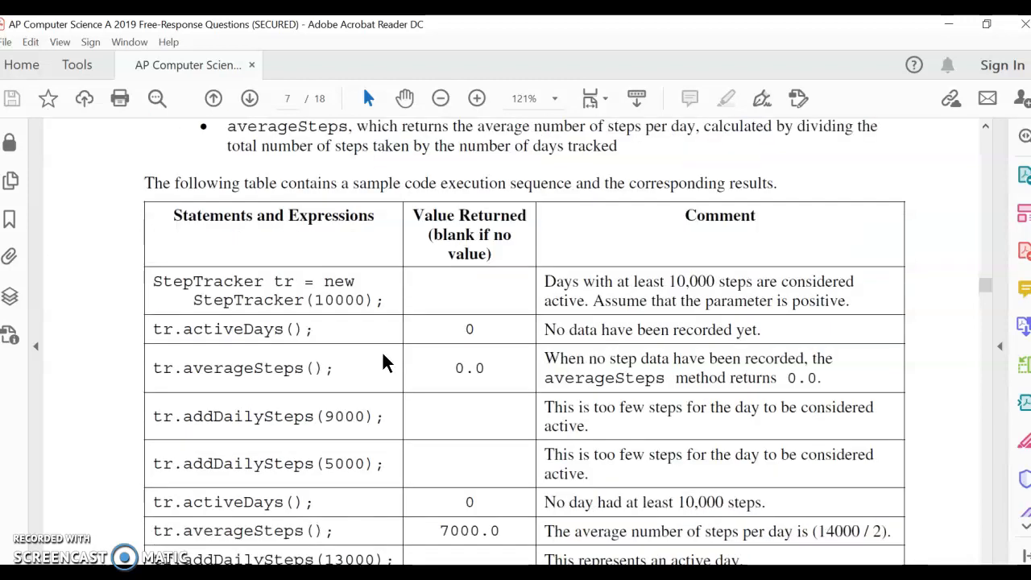
{"action": "scroll", "coordinate": [384, 364], "scroll_direction": "up", "scroll_amount": 1}
{"action": "scroll", "coordinate": [380, 349], "scroll_direction": "up", "scroll_amount": 2}
{"action": "scroll", "coordinate": [380, 352], "scroll_direction": "up", "scroll_amount": 1}
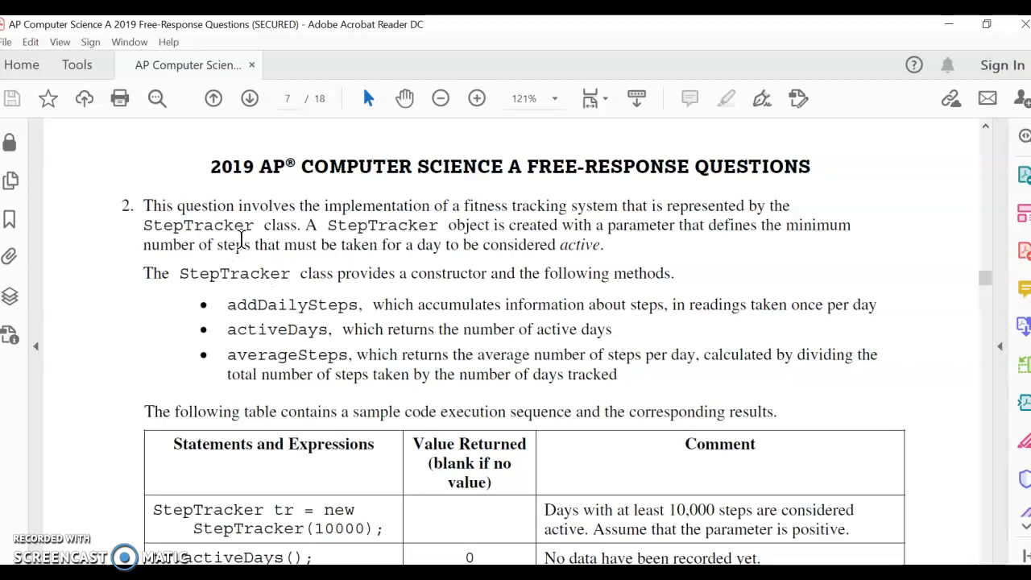
Step: Highlight the minimum-steps parameter phrase and the 10000 constructor argument in the sample table
{"action": "left_click_drag", "start_coordinate": [608, 226], "coordinate": [768, 226]}
{"action": "left_click", "coordinate": [602, 246]}
{"action": "scroll", "coordinate": [633, 255], "scroll_direction": "down", "scroll_amount": 3}
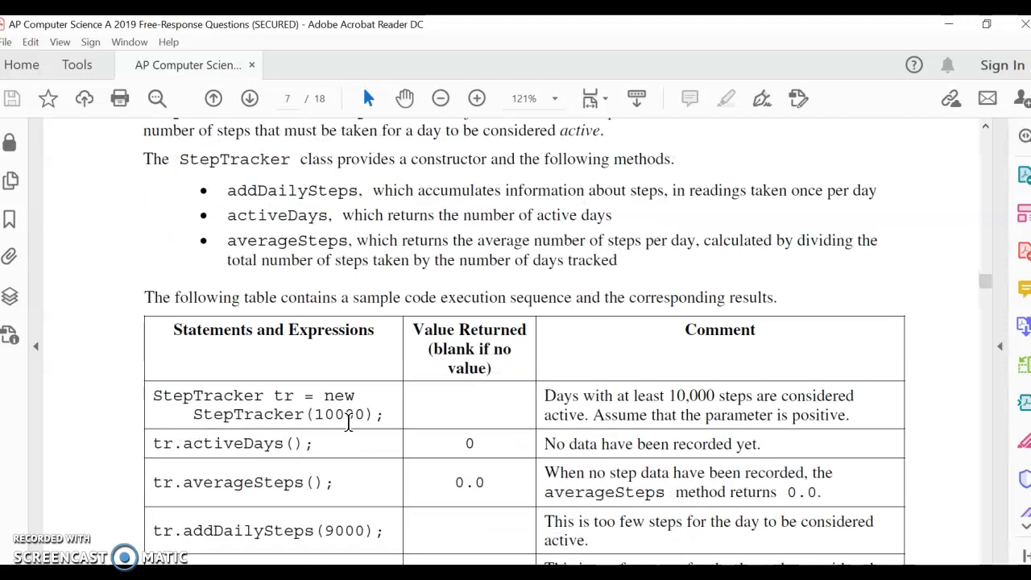
{"action": "double_click", "coordinate": [347, 419]}
{"action": "left_click", "coordinate": [347, 419]}
Step: Declare 'private int minSteps;' and start the public StepTracker constructor header and body
{"action": "left_click", "coordinate": [258, 571]}
{"action": "left_click_drag", "start_coordinate": [178, 197], "coordinate": [181, 214]}
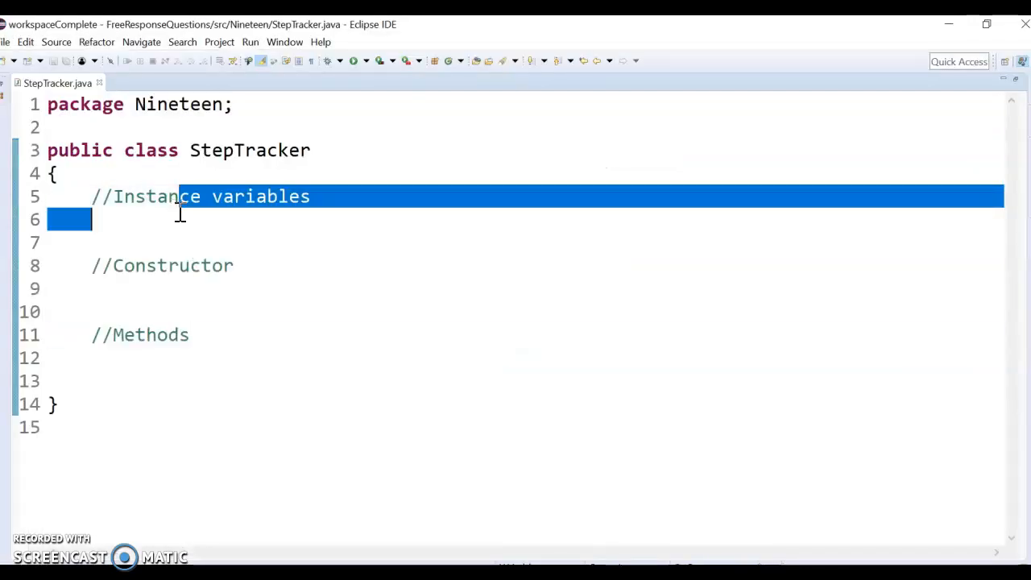
{"action": "left_click", "coordinate": [176, 218]}
{"action": "type", "text": "privae"}
{"action": "key", "text": "BackSpace"}
{"action": "type", "text": "te "}
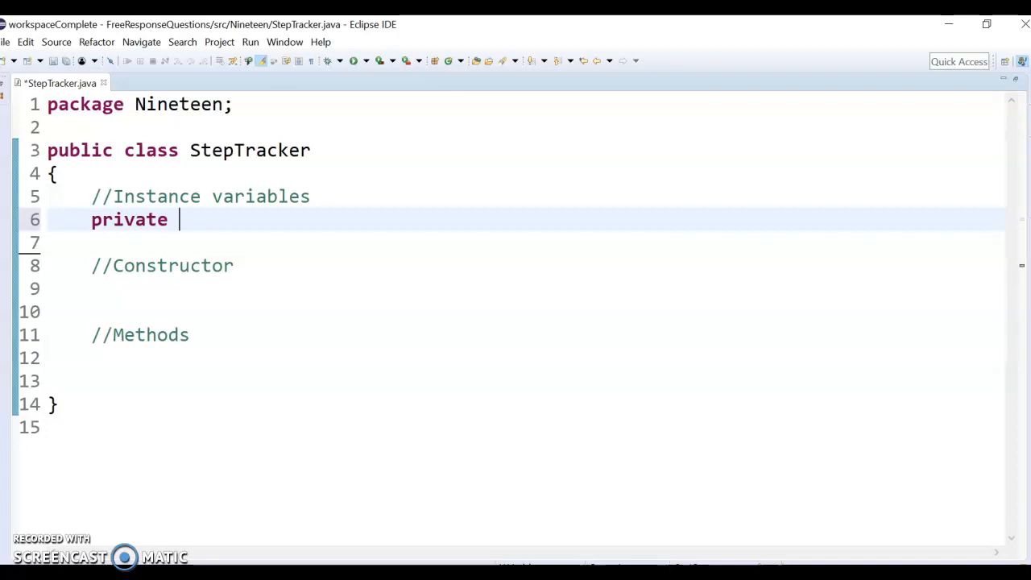
{"action": "type", "text": "int "}
{"action": "type", "text": "minSteps;"}
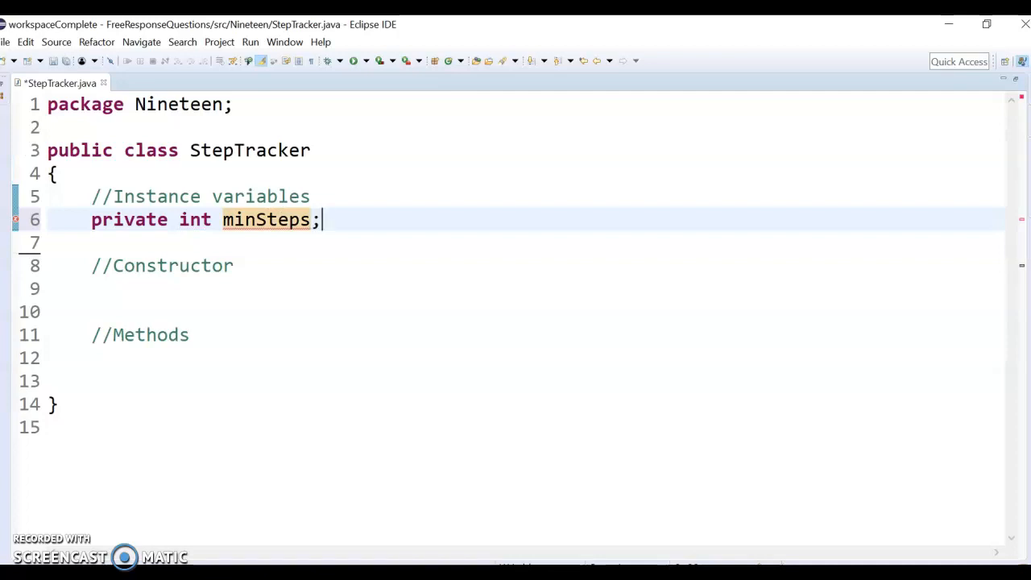
{"action": "key", "text": "Down"}
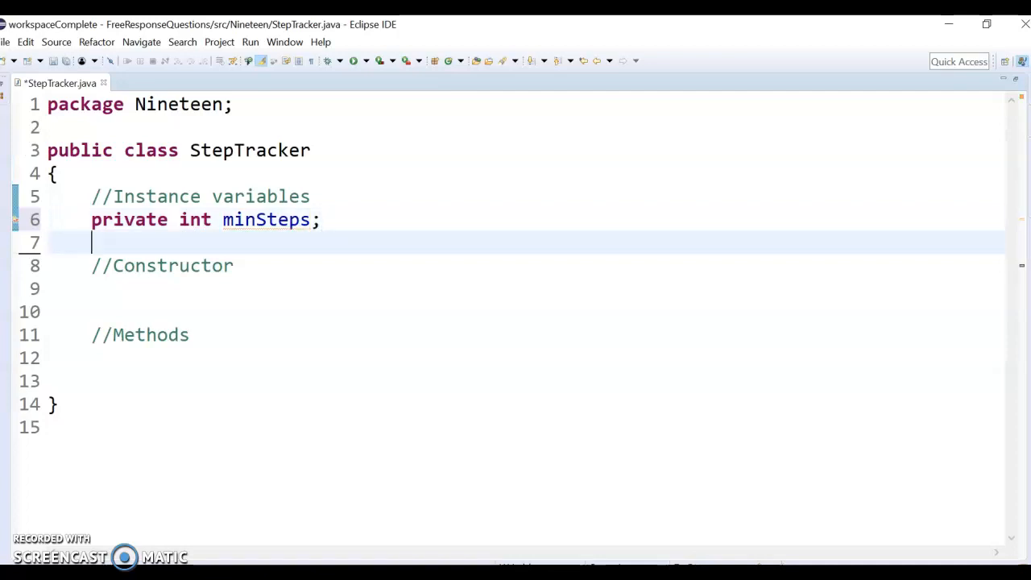
{"action": "key", "text": "Down"}
{"action": "key", "text": "Down"}
{"action": "key", "text": "Return"}
{"action": "key", "text": "Return"}
{"action": "key", "text": "Up"}
{"action": "key", "text": "Up"}
{"action": "type", "text": "pu"}
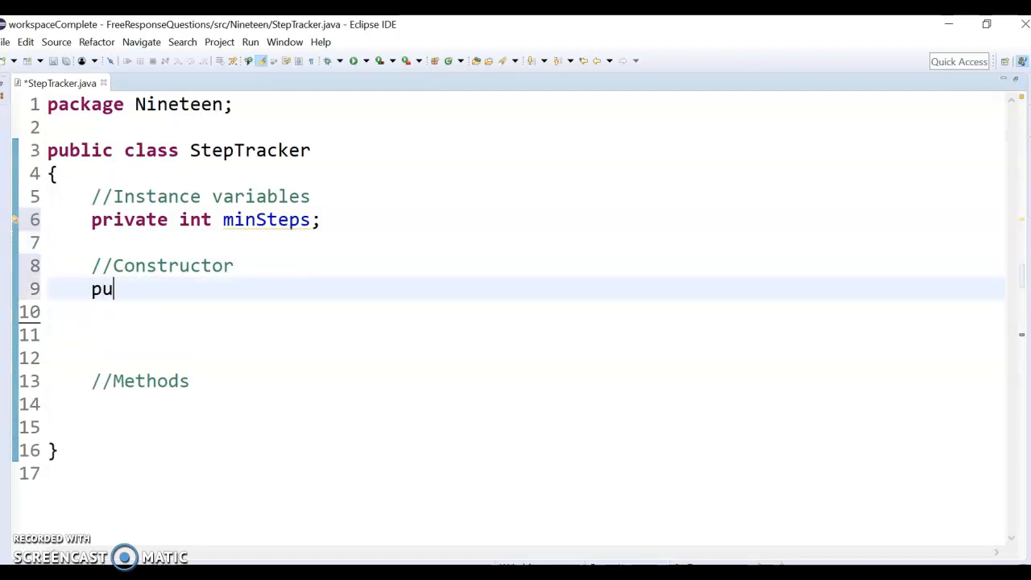
{"action": "type", "text": "blic StepTracker()"}
{"action": "key", "text": "Return"}
{"action": "type", "text": "{"}
{"action": "key", "text": "Return"}
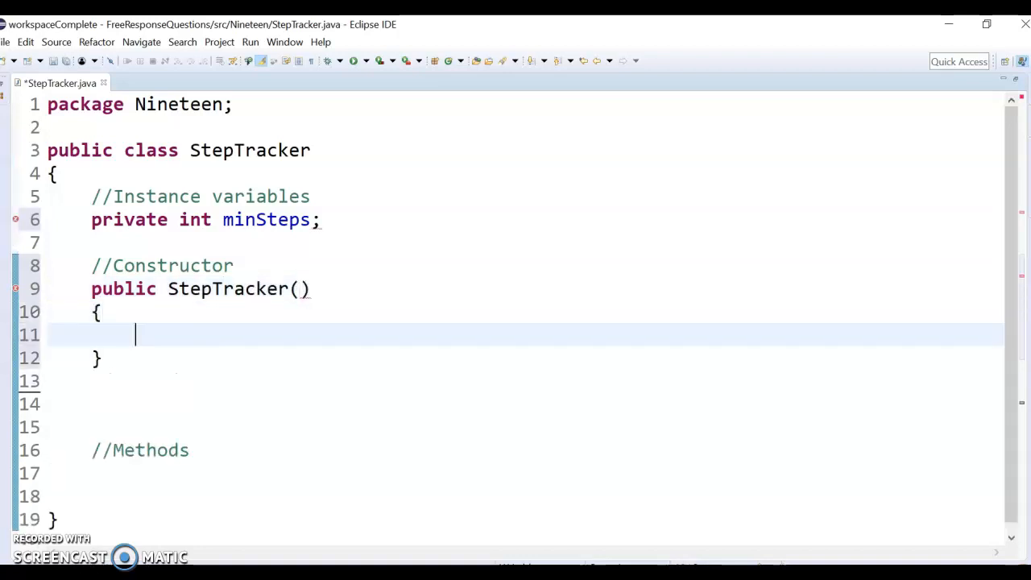
{"action": "left_click", "coordinate": [259, 159]}
{"action": "left_click", "coordinate": [373, 284]}
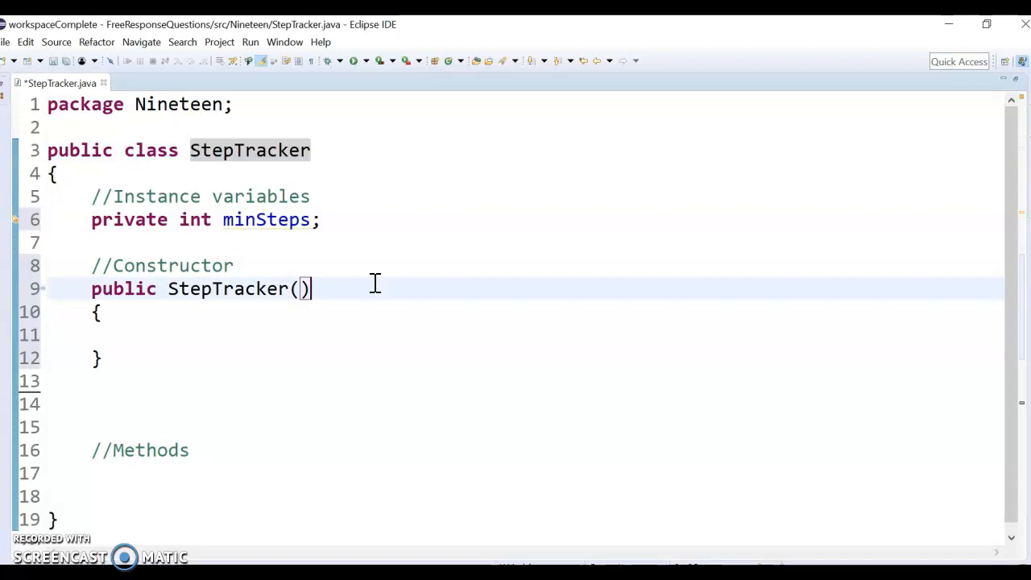
Step: After checking the 10000 argument, give the constructor parameter int minStepsIn and assign minSteps = minStepsIn
{"action": "key", "text": "alt+Tab"}
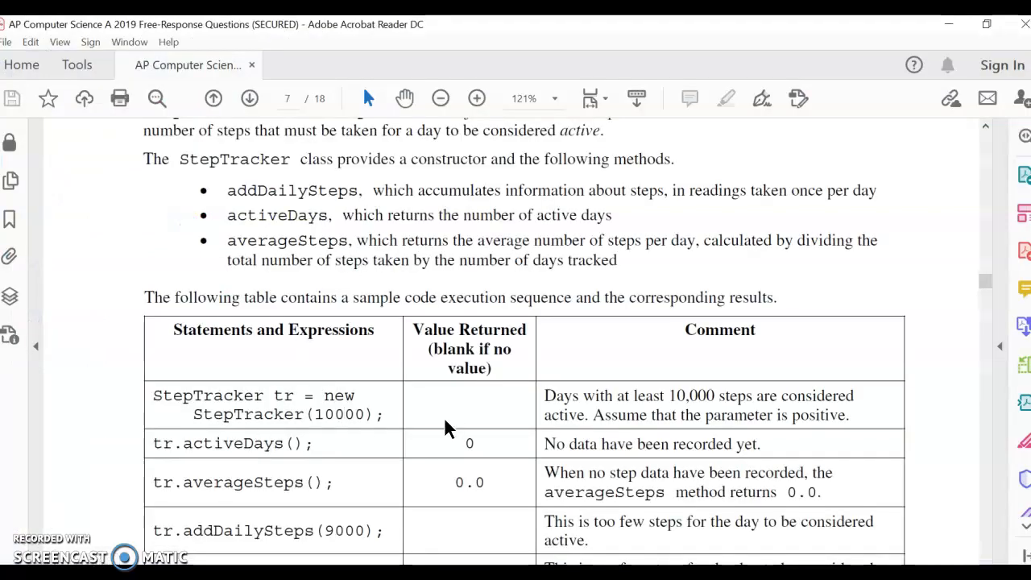
{"action": "double_click", "coordinate": [333, 415]}
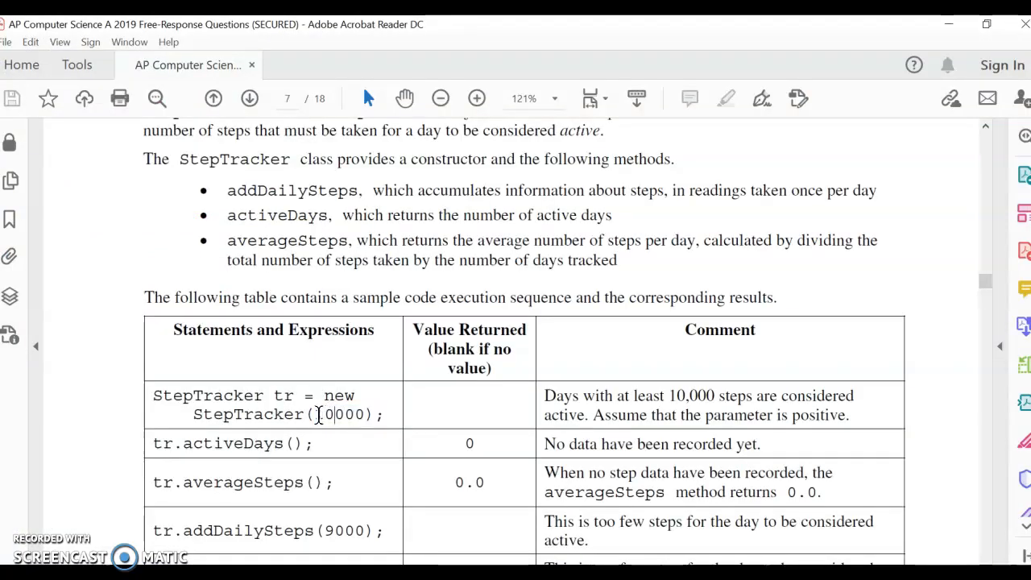
{"action": "left_click_drag", "start_coordinate": [314, 415], "coordinate": [369, 417]}
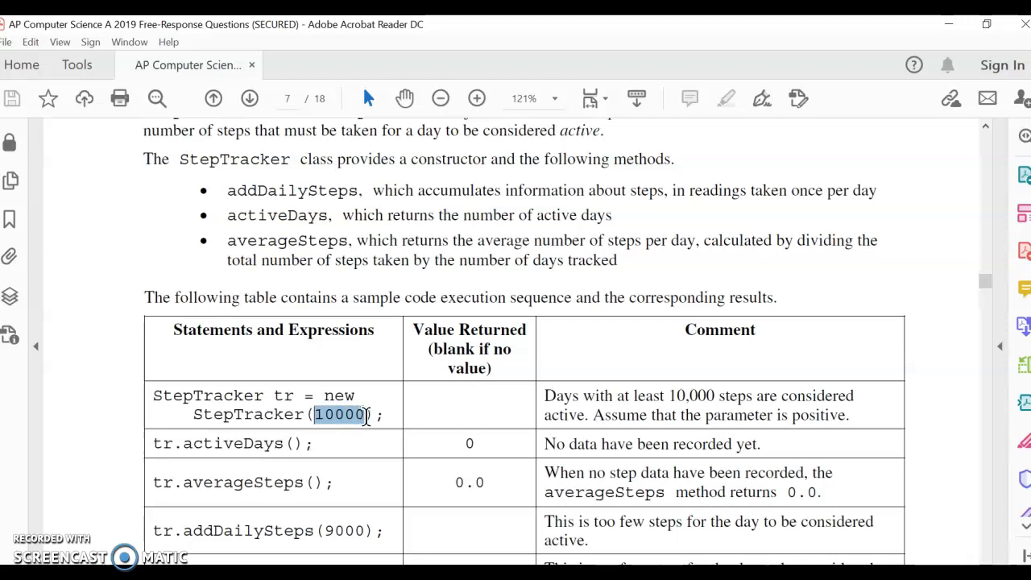
{"action": "key", "text": "alt+Tab"}
{"action": "left_click", "coordinate": [298, 289]}
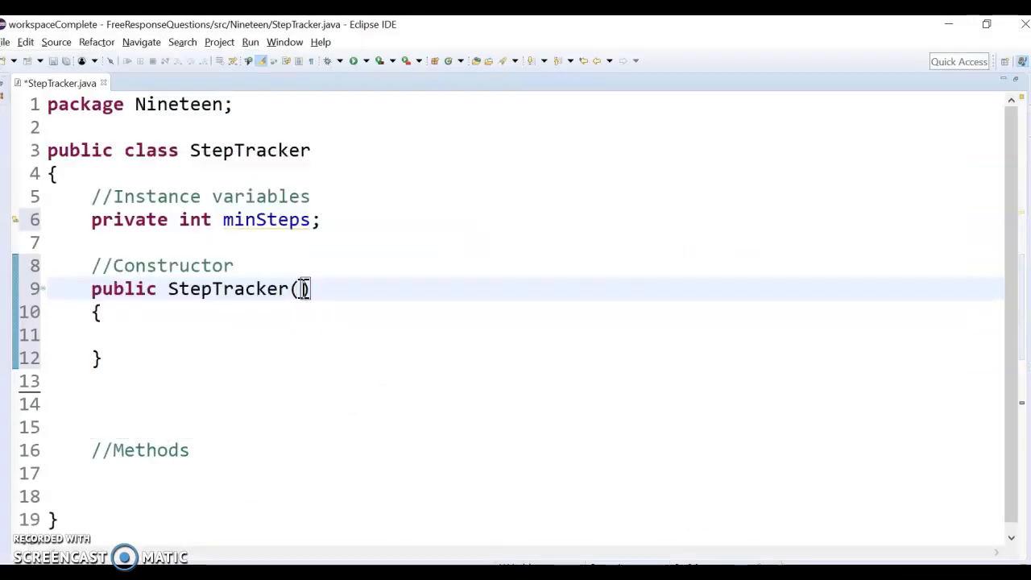
{"action": "type", "text": "int "}
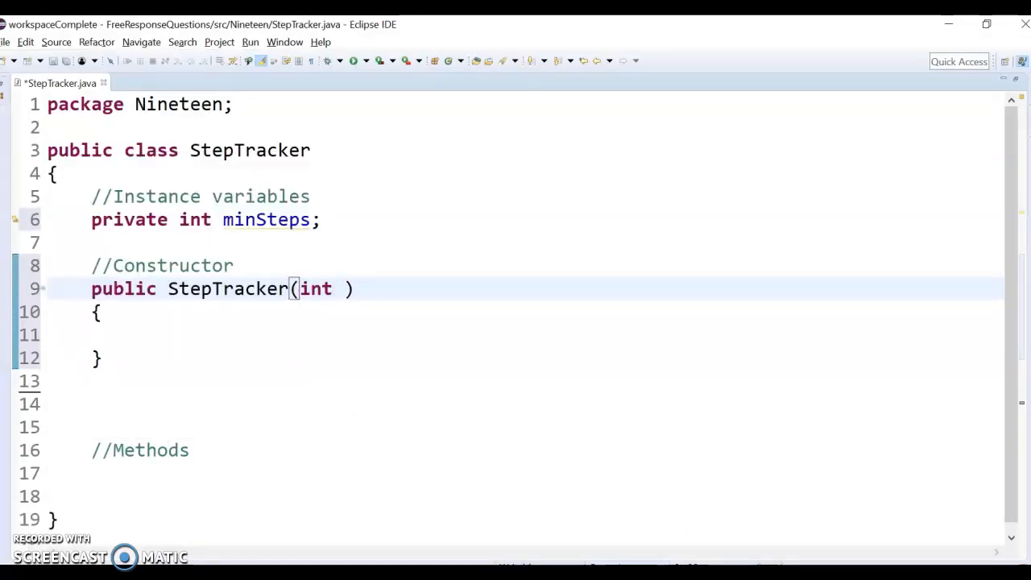
{"action": "type", "text": "inSte"}
{"action": "key", "text": "BackSpace"}
{"action": "key", "text": "BackSpace"}
{"action": "key", "text": "BackSpace"}
{"action": "key", "text": "BackSpace"}
{"action": "key", "text": "BackSpace"}
{"action": "type", "text": "minStepsIn"}
{"action": "key", "text": "Down"}
{"action": "key", "text": "Down"}
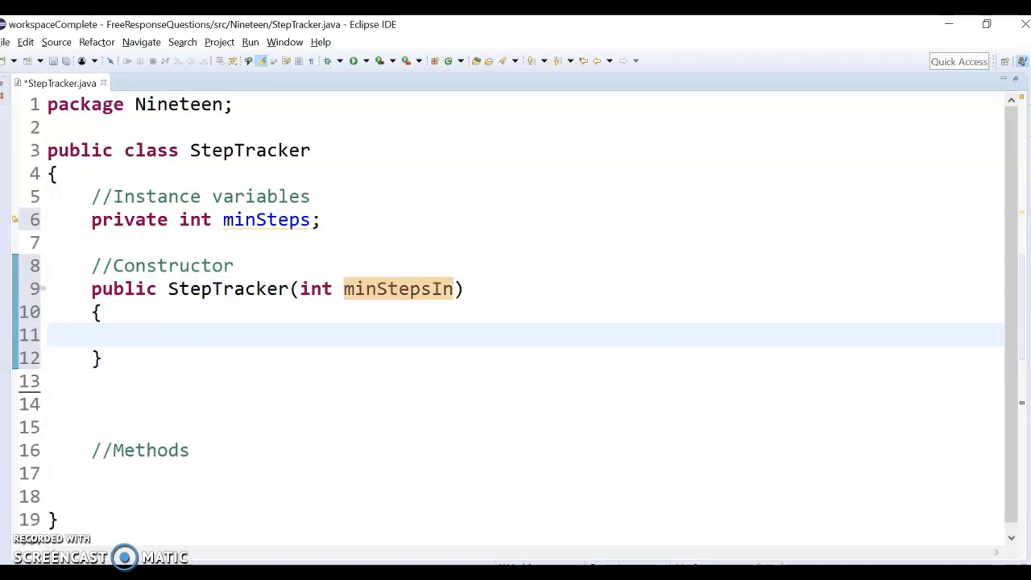
{"action": "type", "text": "mi"}
{"action": "key", "text": "BackSpace"}
{"action": "key", "text": "BackSpace"}
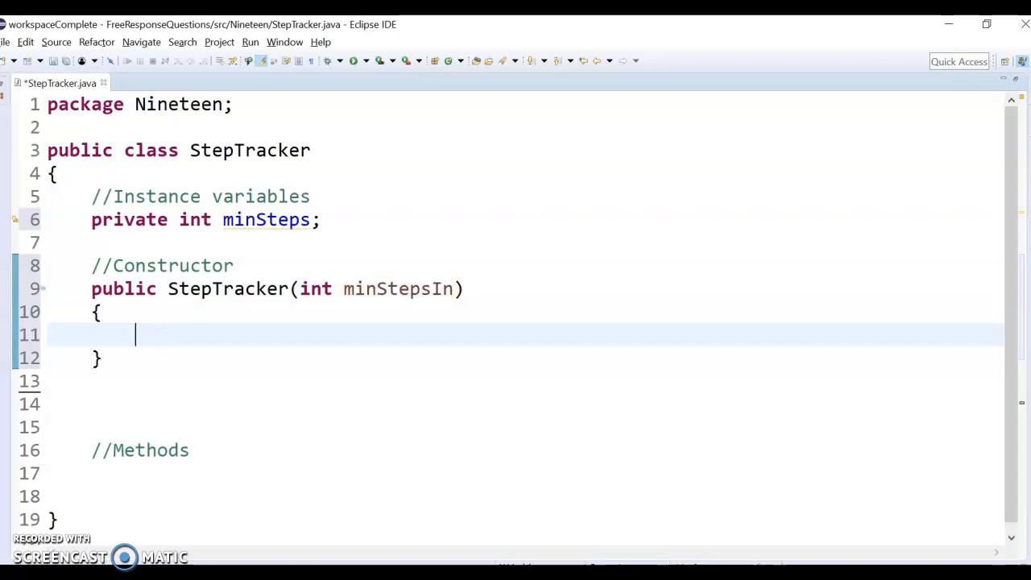
{"action": "type", "text": "minSteps = minStepsIn;"}
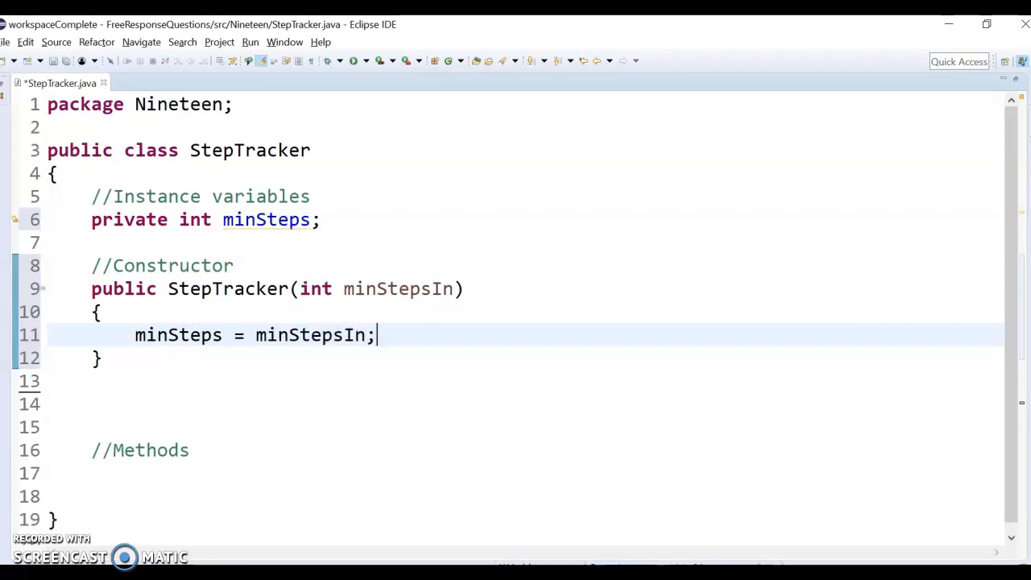
{"action": "left_click", "coordinate": [281, 402]}
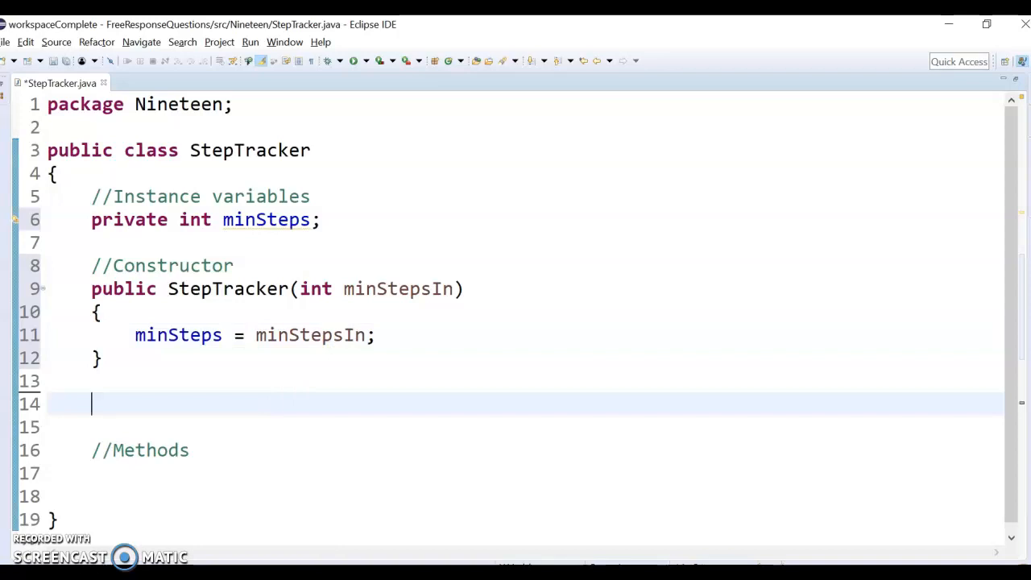
Step: Save StepTracker.java and reopen the question's sample table at the activeDays row
{"action": "key", "text": "alt+Tab"}
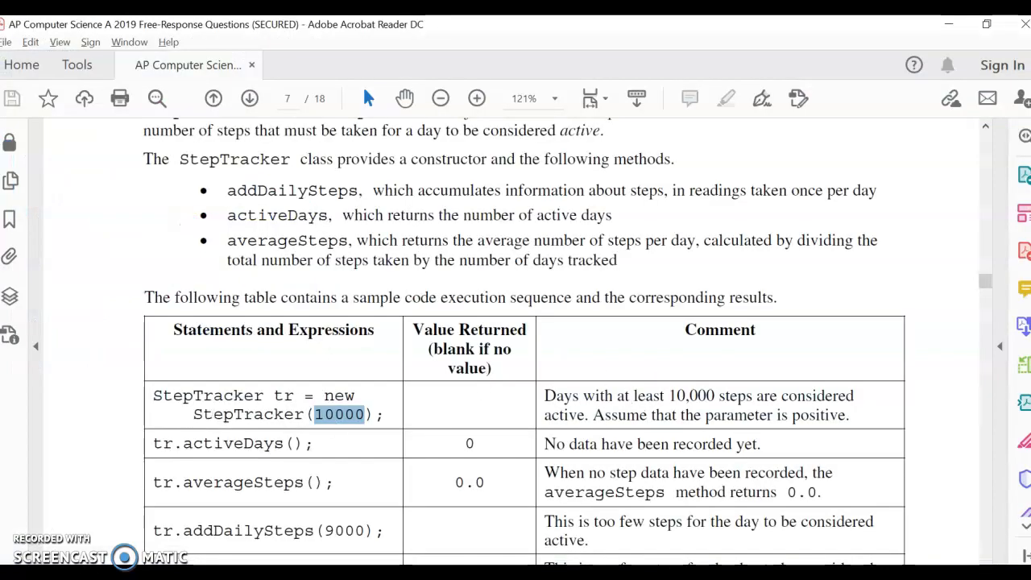
{"action": "key", "text": "alt+Tab"}
{"action": "left_click", "coordinate": [242, 223]}
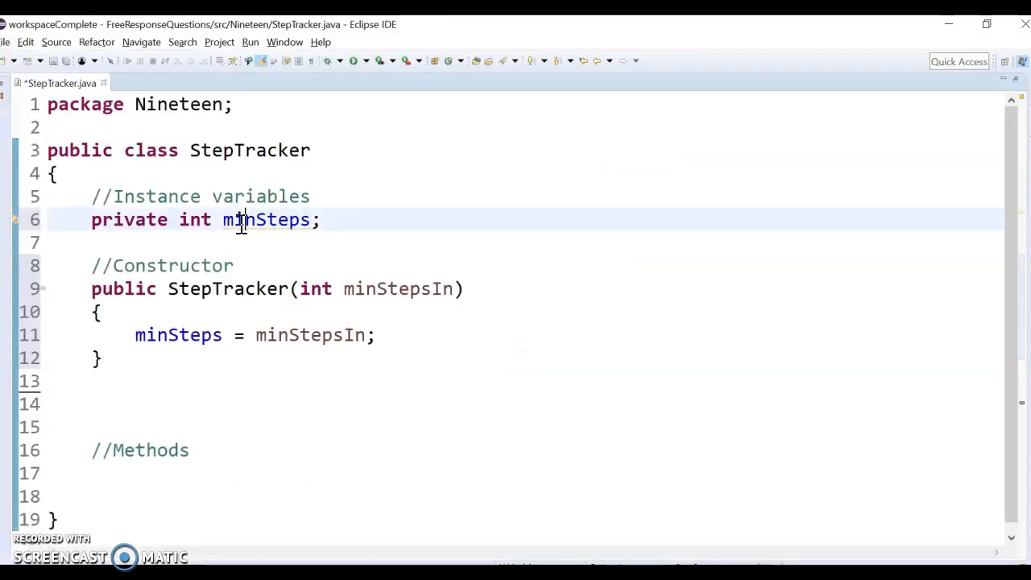
{"action": "left_click", "coordinate": [375, 362]}
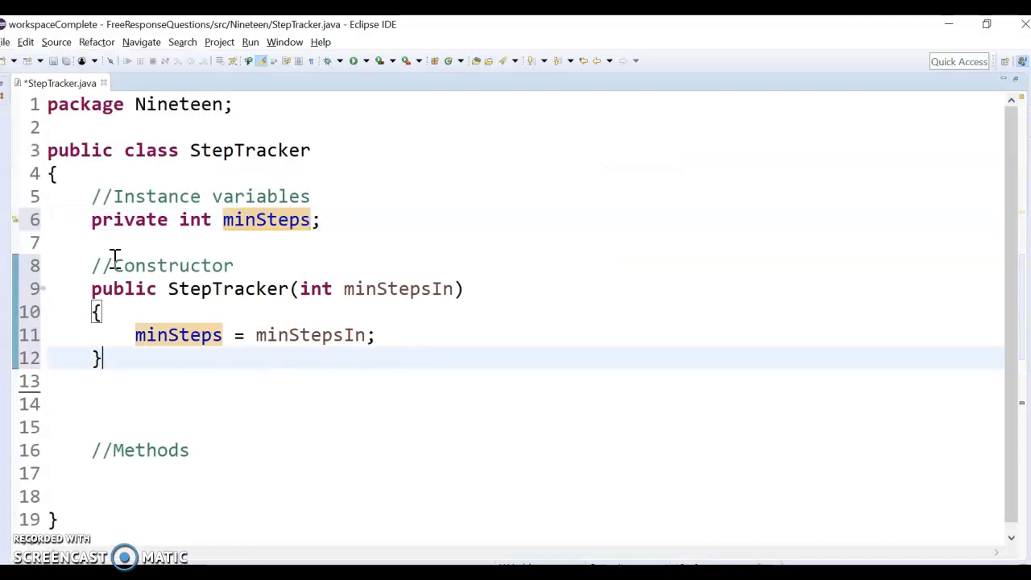
{"action": "left_click", "coordinate": [53, 61]}
{"action": "key", "text": "alt+Tab"}
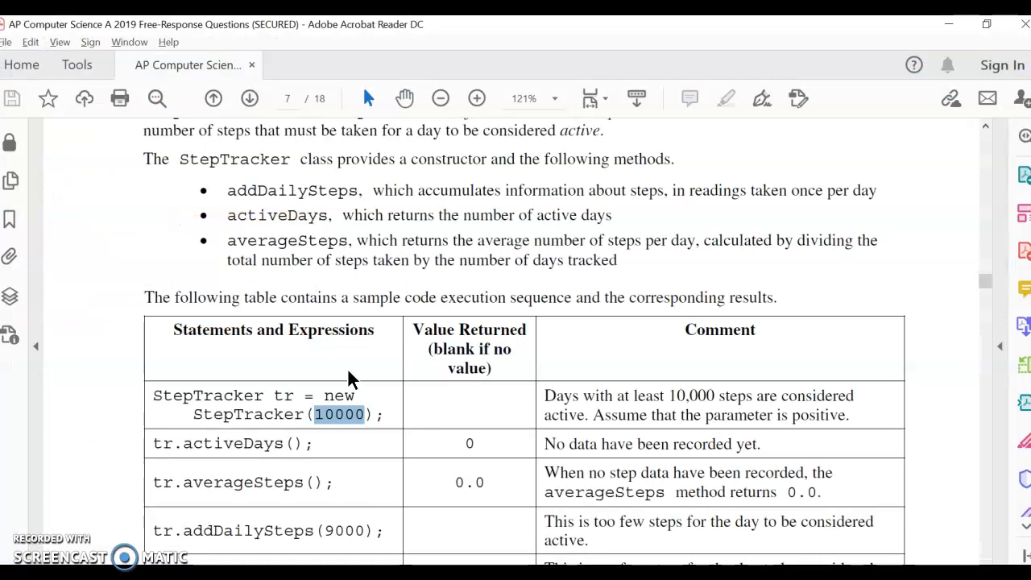
{"action": "scroll", "coordinate": [347, 367], "scroll_direction": "down", "scroll_amount": 1}
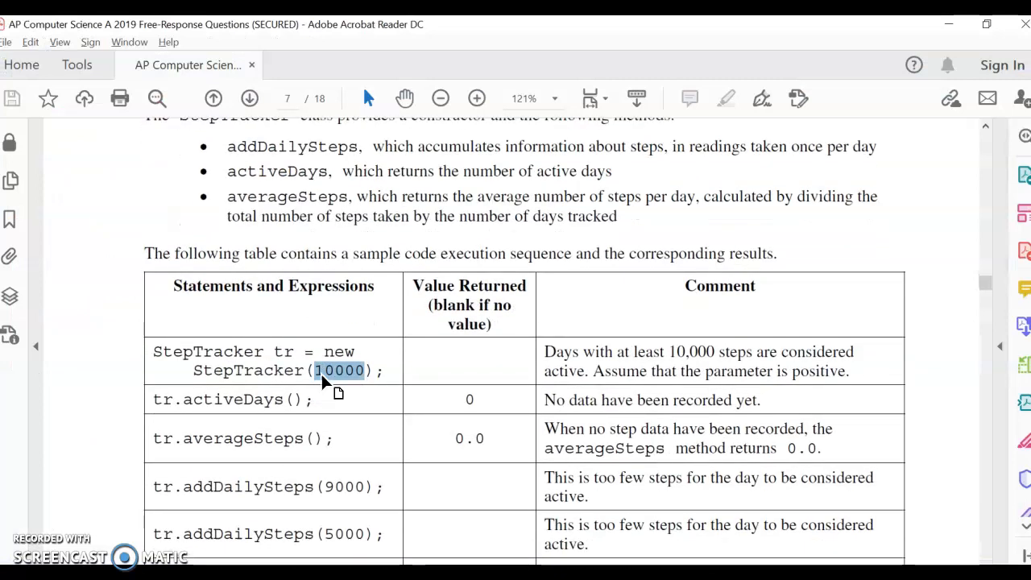
{"action": "scroll", "coordinate": [321, 375], "scroll_direction": "down", "scroll_amount": 1}
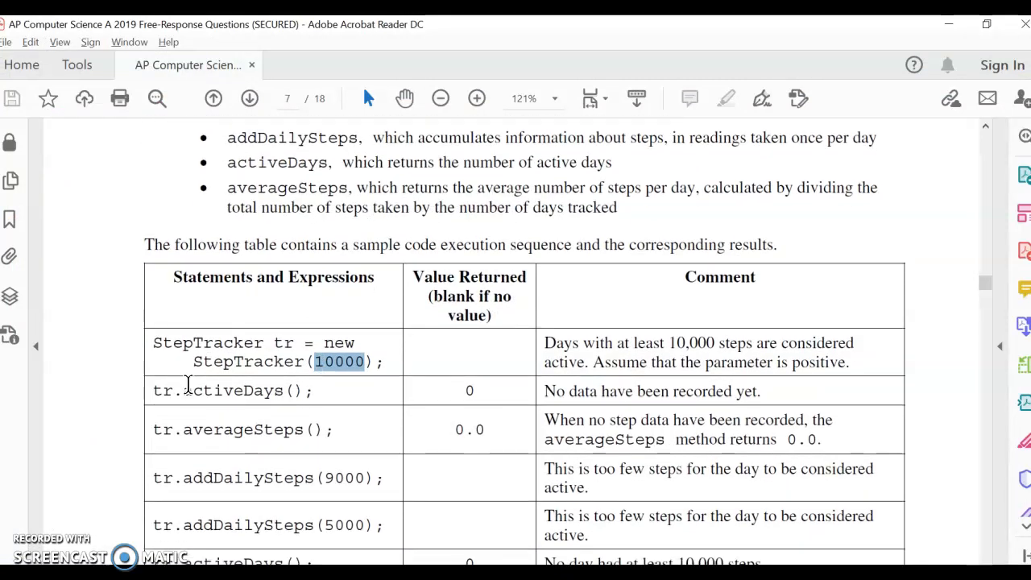
{"action": "left_click_drag", "start_coordinate": [154, 392], "coordinate": [315, 396]}
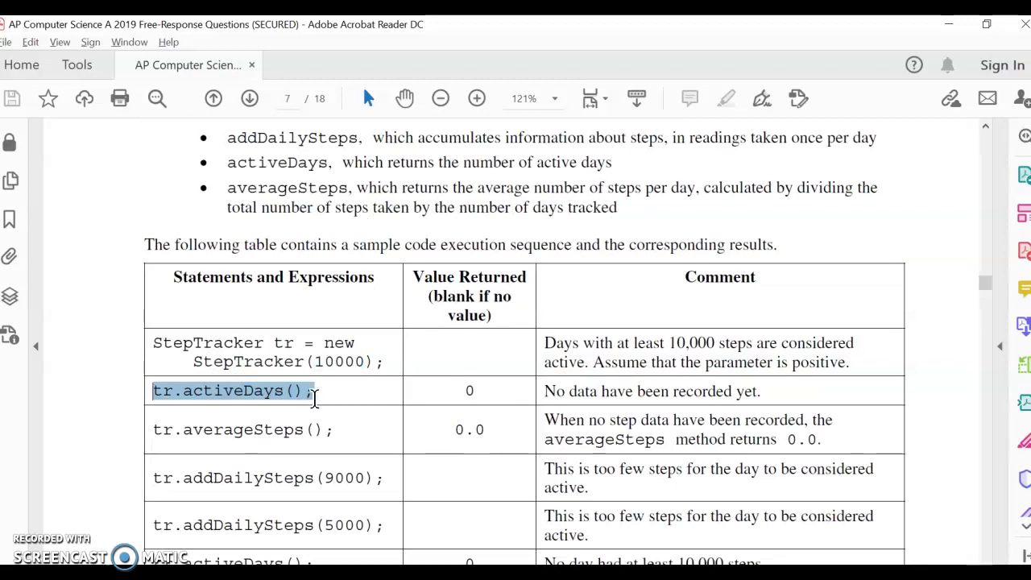
{"action": "left_click", "coordinate": [365, 391]}
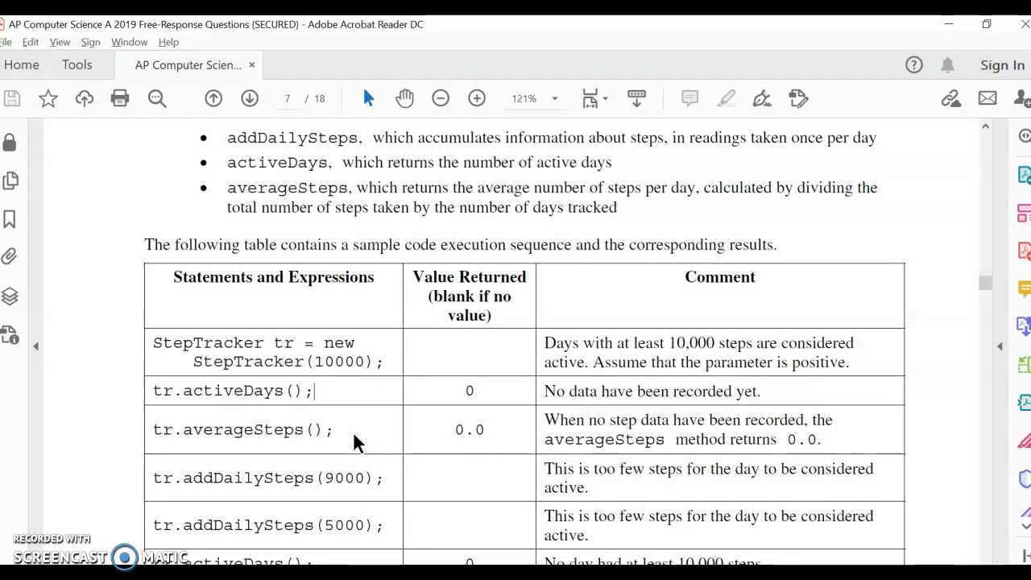
Step: Declare 'private int numDaysActive;' below minSteps, then return to the question PDF
{"action": "left_click", "coordinate": [255, 503]}
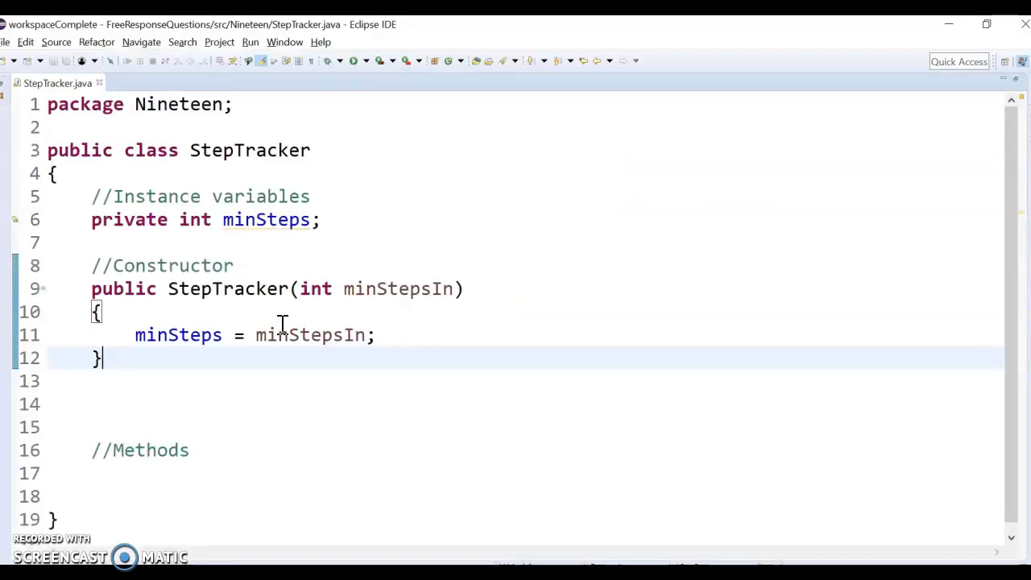
{"action": "left_click", "coordinate": [341, 229]}
{"action": "key", "text": "Return"}
{"action": "type", "text": "private int numDaysActive;"}
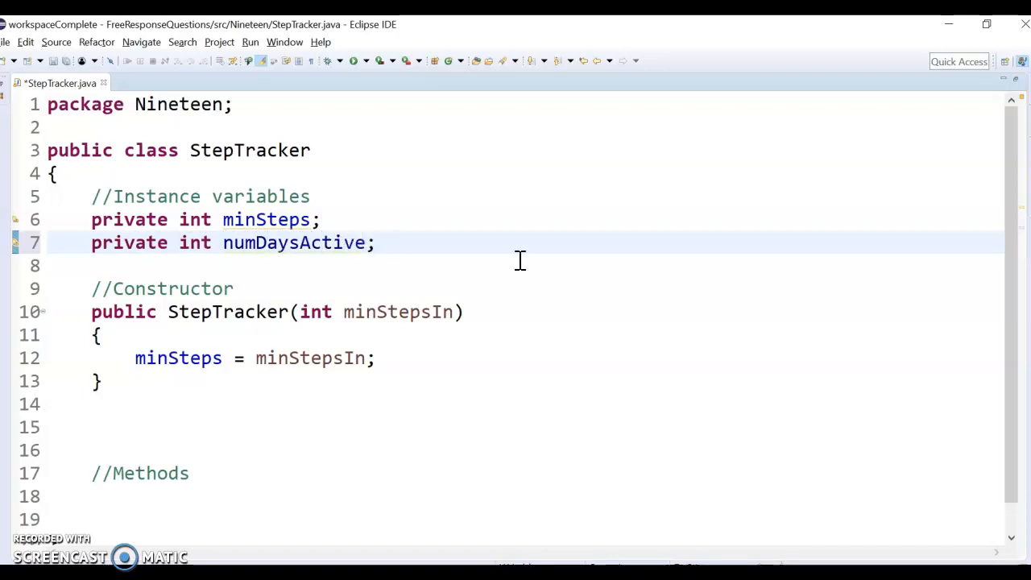
{"action": "left_click", "coordinate": [516, 257]}
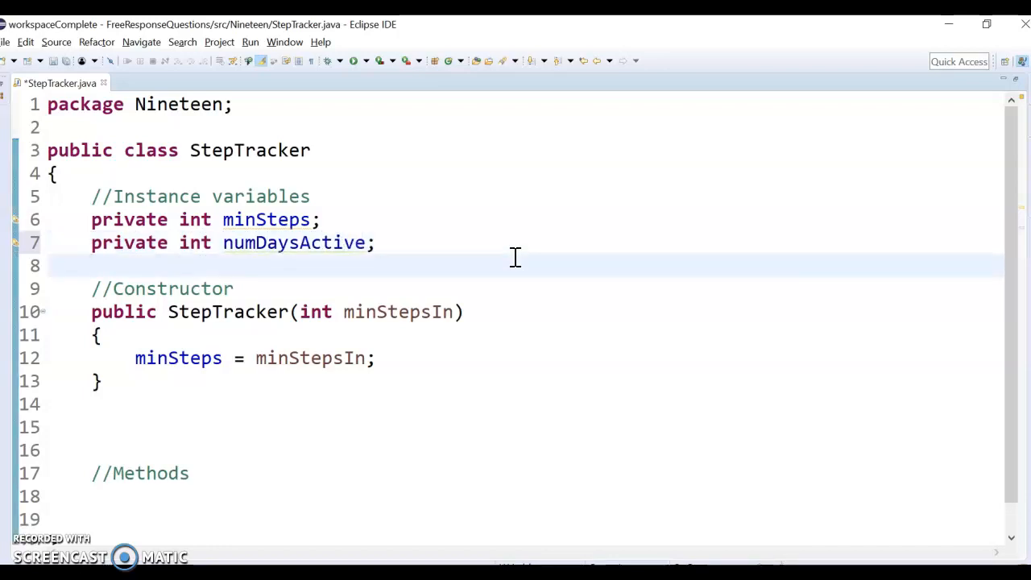
{"action": "key", "text": "alt+Tab"}
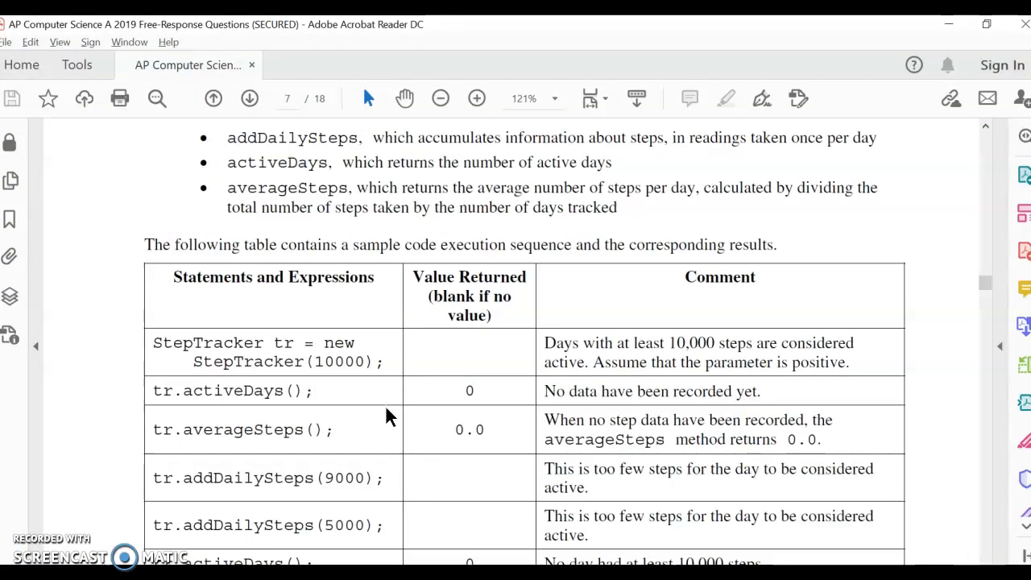
{"action": "left_click_drag", "start_coordinate": [153, 430], "coordinate": [334, 434]}
{"action": "left_click", "coordinate": [347, 432]}
{"action": "scroll", "coordinate": [331, 448], "scroll_direction": "down", "scroll_amount": 1}
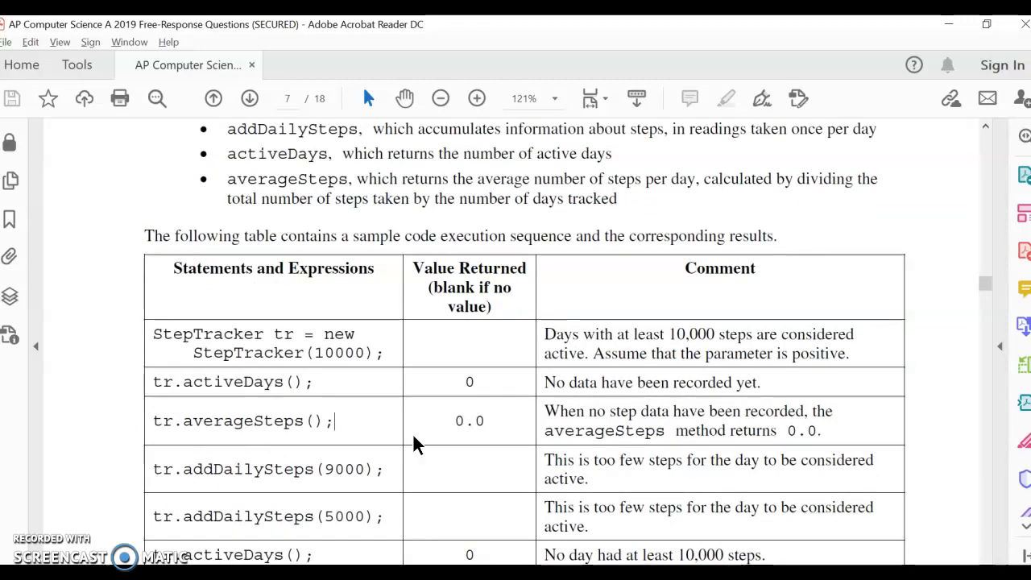
{"action": "scroll", "coordinate": [371, 431], "scroll_direction": "down", "scroll_amount": 1}
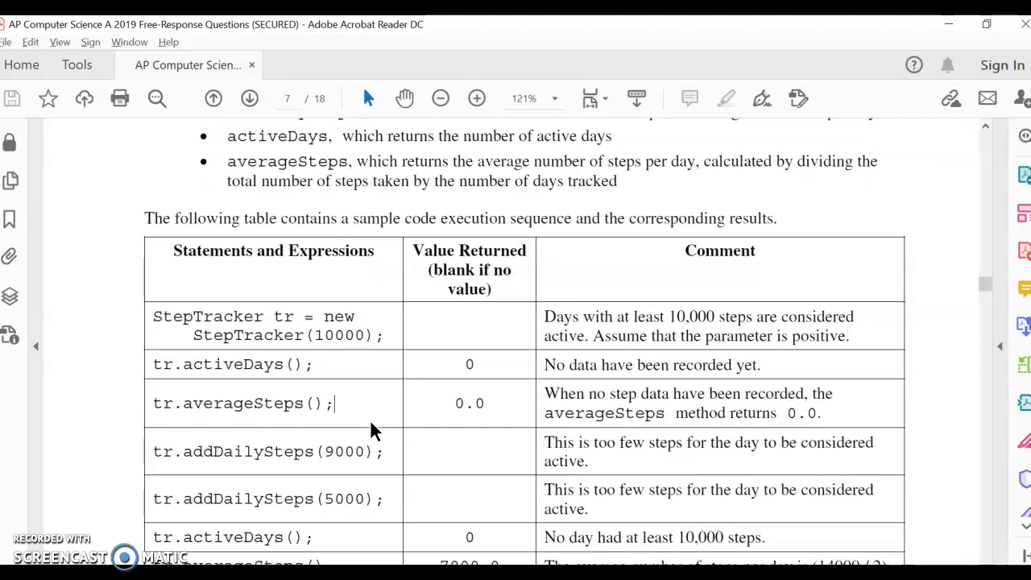
{"action": "scroll", "coordinate": [371, 421], "scroll_direction": "down", "scroll_amount": 1}
{"action": "left_click_drag", "start_coordinate": [155, 357], "coordinate": [331, 367]}
{"action": "left_click", "coordinate": [331, 366]}
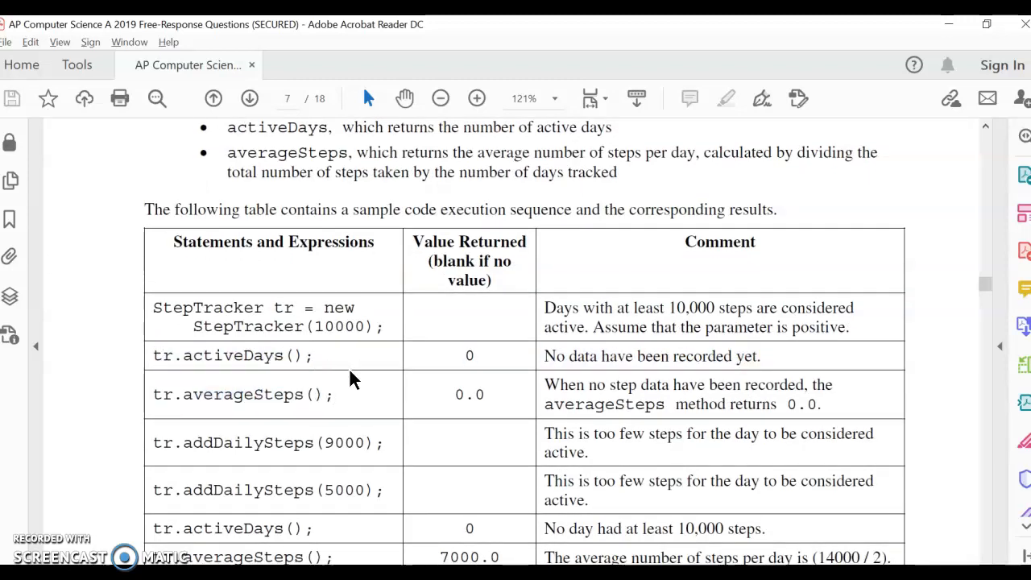
Step: Declare 'private int days;' and 'private int totalSteps;' below numDaysActive and save the file
{"action": "key", "text": "alt+Tab"}
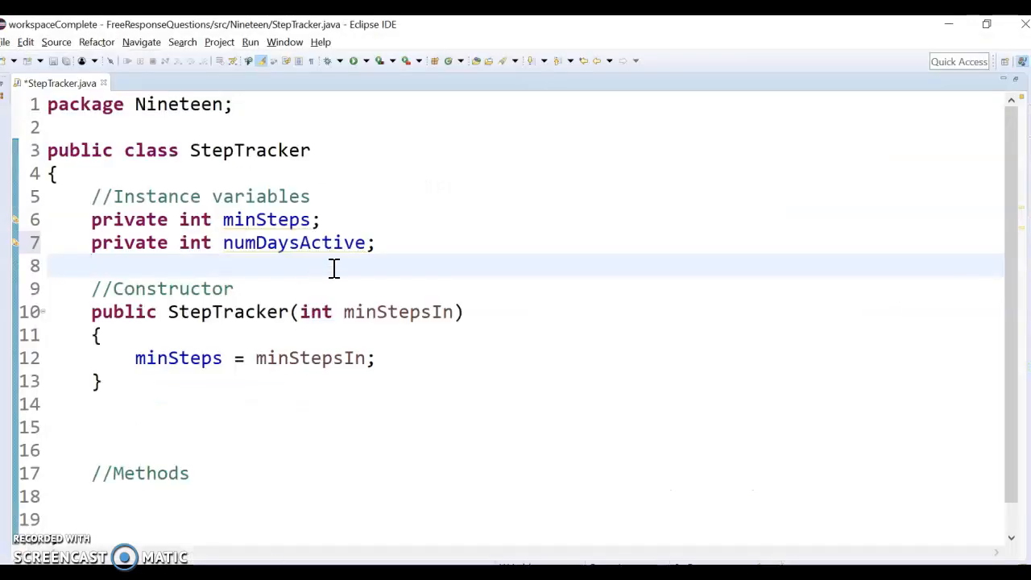
{"action": "key", "text": "Return"}
{"action": "key", "text": "Return"}
{"action": "key", "text": "Up"}
{"action": "key", "text": "Up"}
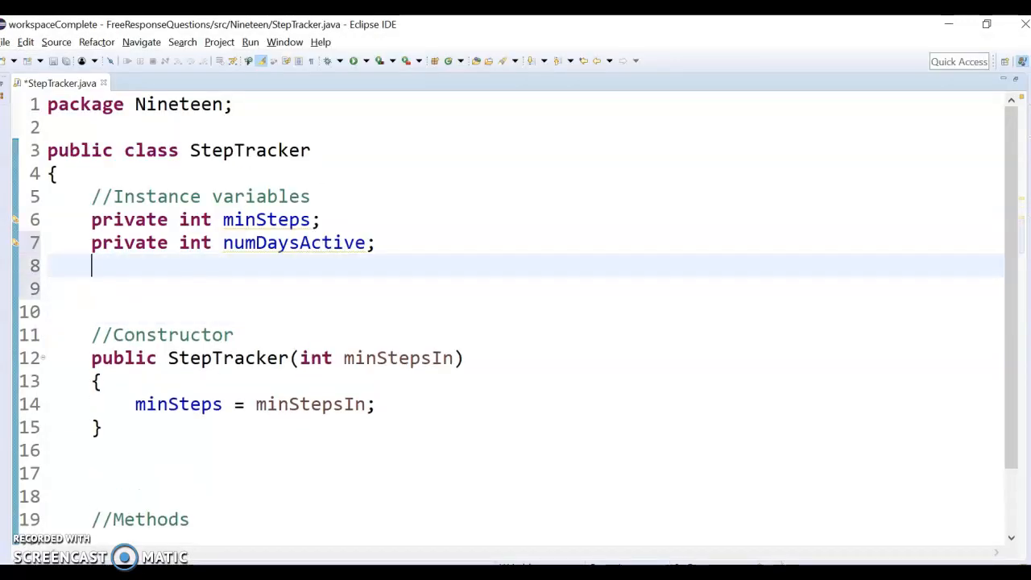
{"action": "type", "text": "private int "}
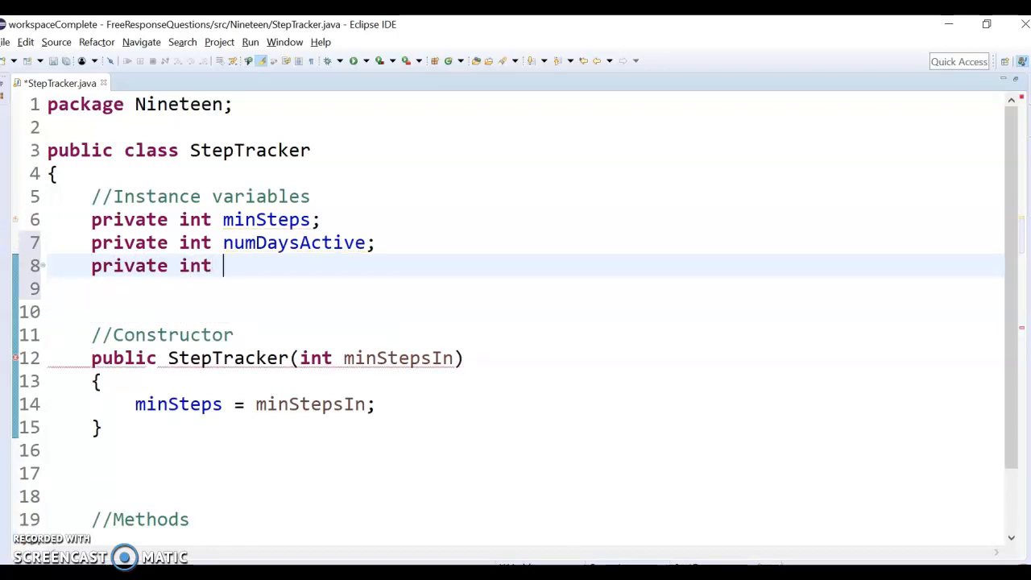
{"action": "type", "text": "total"}
{"action": "key", "text": "BackSpace"}
{"action": "key", "text": "BackSpace"}
{"action": "key", "text": "BackSpace"}
{"action": "key", "text": "BackSpace"}
{"action": "key", "text": "BackSpace"}
{"action": "type", "text": "days;"}
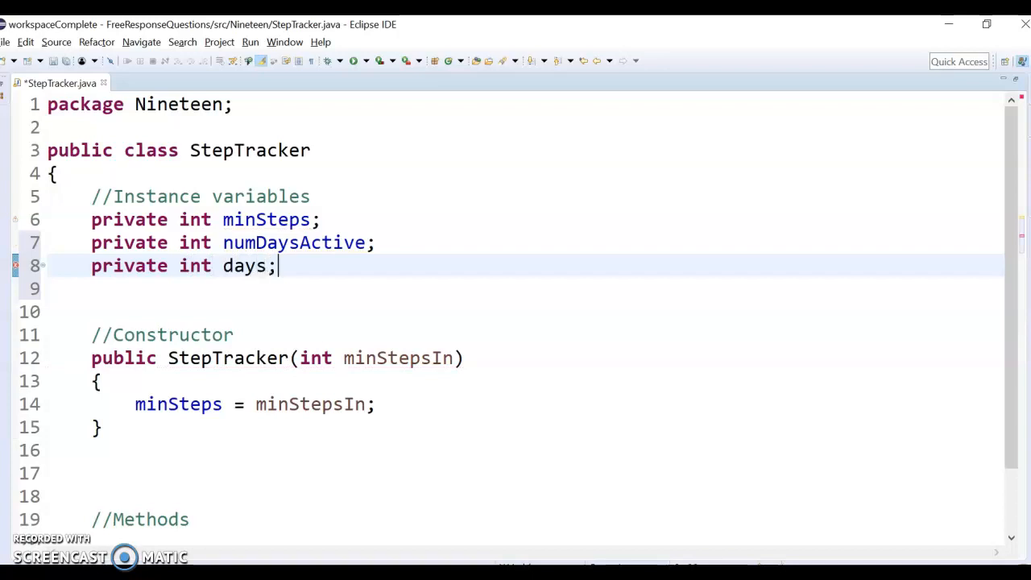
{"action": "key", "text": "Return"}
{"action": "type", "text": "private int totalSteps;"}
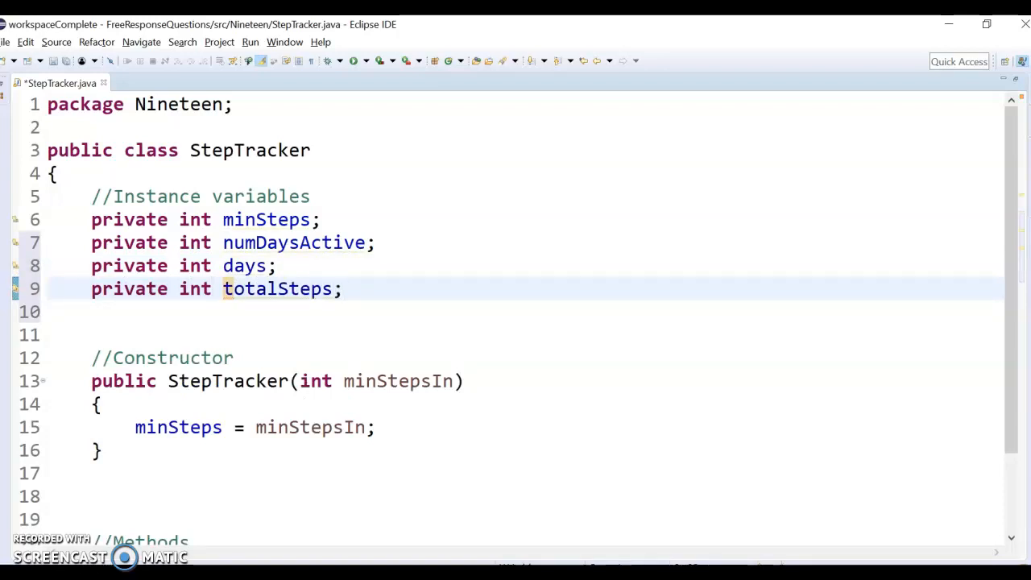
{"action": "left_click", "coordinate": [445, 367]}
{"action": "left_click", "coordinate": [58, 62]}
{"action": "left_click", "coordinate": [361, 343]}
{"action": "left_click", "coordinate": [367, 577]}
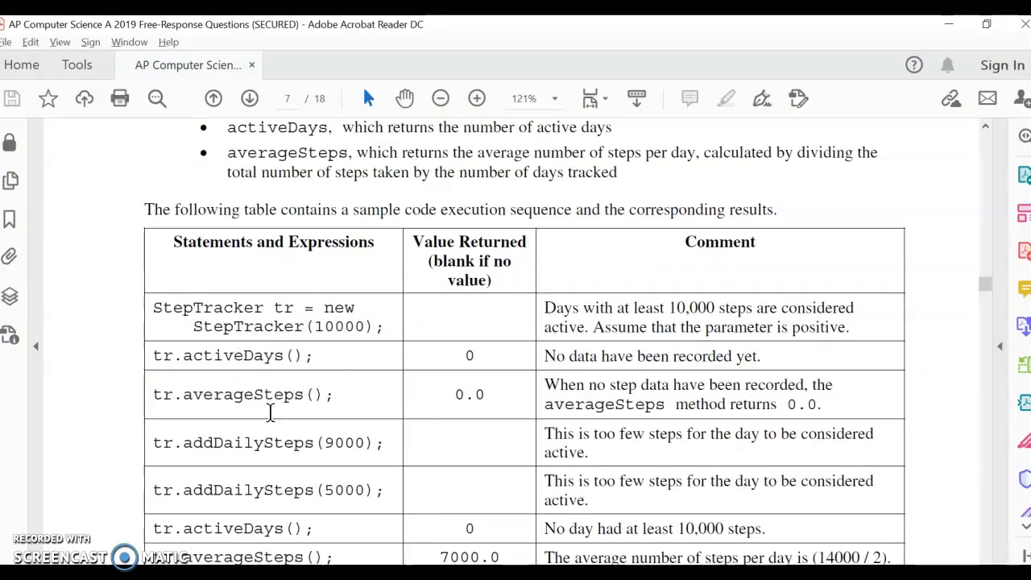
{"action": "scroll", "coordinate": [236, 420], "scroll_direction": "down", "scroll_amount": 1}
{"action": "scroll", "coordinate": [236, 420], "scroll_direction": "down", "scroll_amount": 1}
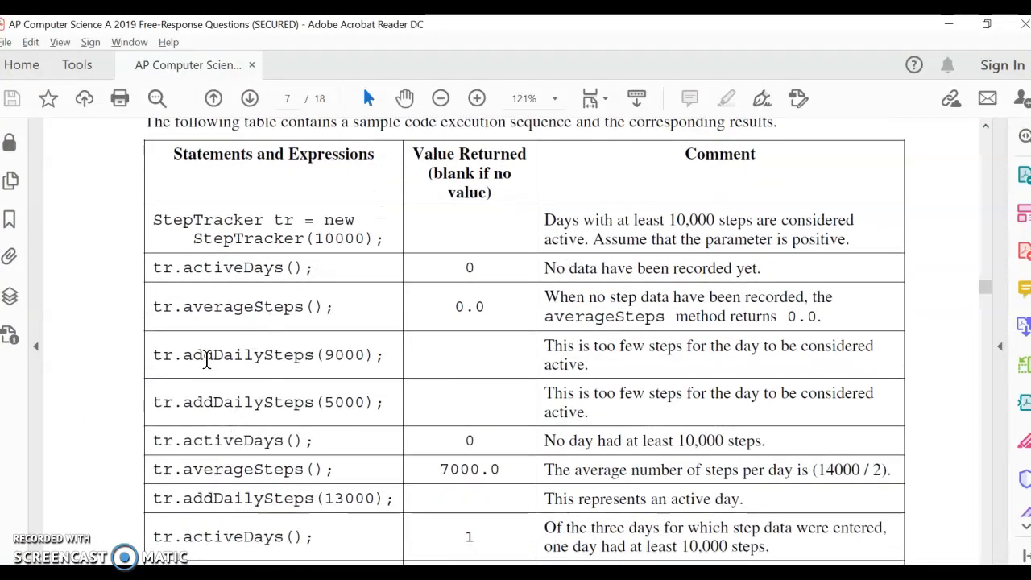
{"action": "left_click_drag", "start_coordinate": [186, 355], "coordinate": [377, 355]}
Step: Review the activeDays calls in the sample table and check them against the numDaysActive field
{"action": "left_click", "coordinate": [390, 359]}
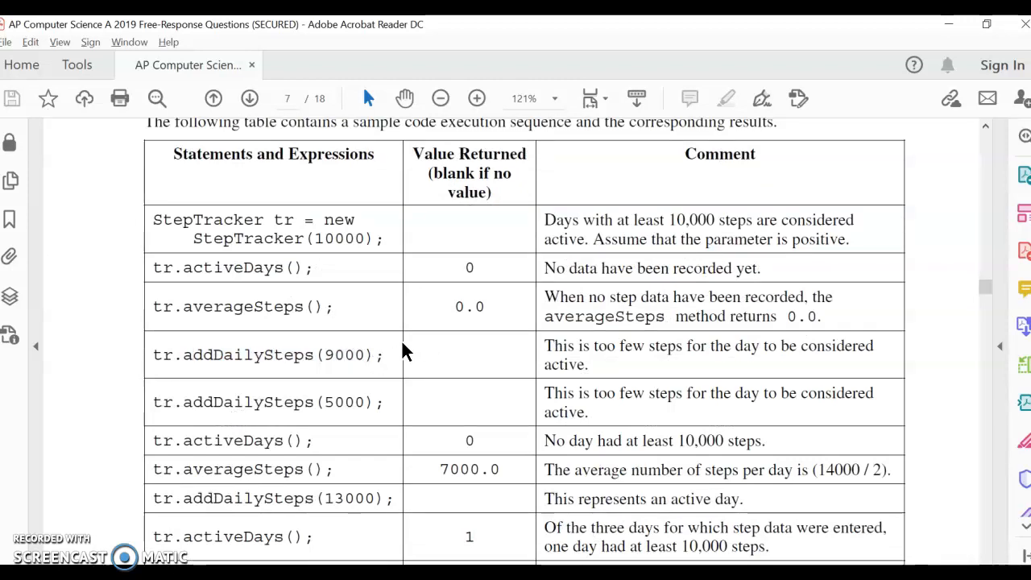
{"action": "scroll", "coordinate": [394, 347], "scroll_direction": "down", "scroll_amount": 1}
{"action": "left_click_drag", "start_coordinate": [369, 337], "coordinate": [290, 336]}
{"action": "left_click", "coordinate": [359, 336]}
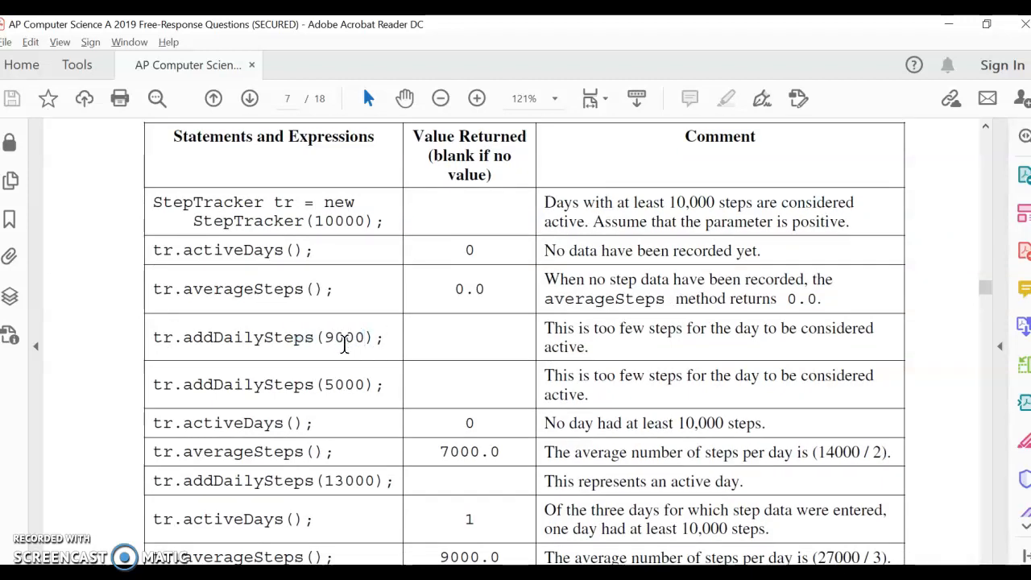
{"action": "scroll", "coordinate": [342, 354], "scroll_direction": "down", "scroll_amount": 2}
{"action": "scroll", "coordinate": [333, 368], "scroll_direction": "down", "scroll_amount": 2}
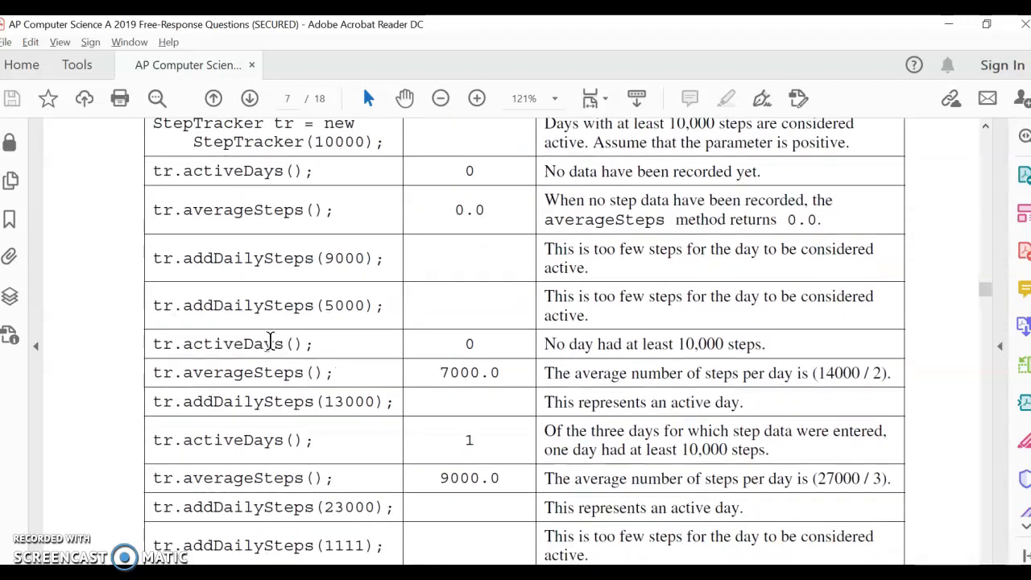
{"action": "left_click_drag", "start_coordinate": [172, 344], "coordinate": [333, 346]}
{"action": "left_click", "coordinate": [340, 346]}
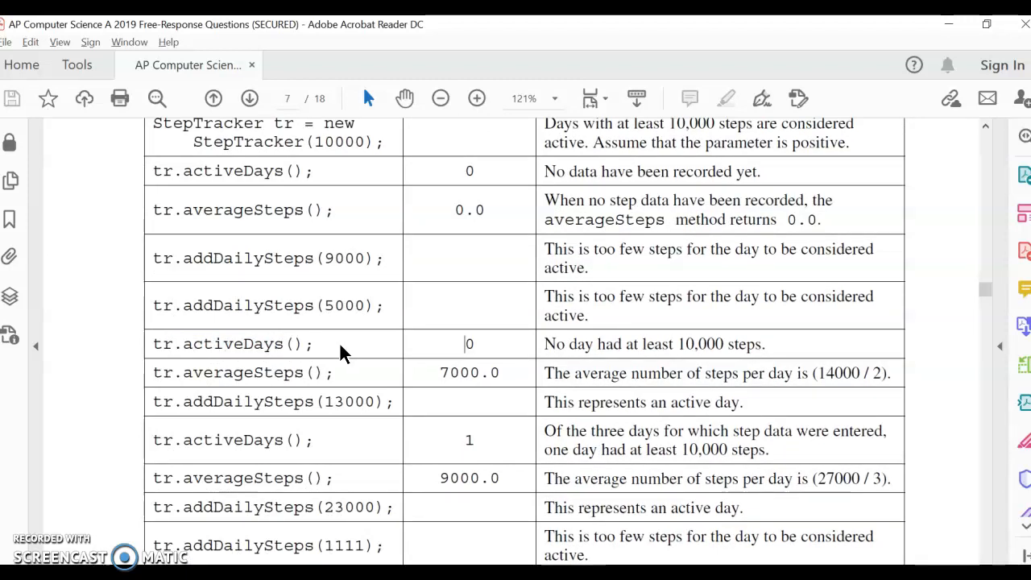
{"action": "key", "text": "alt+Tab"}
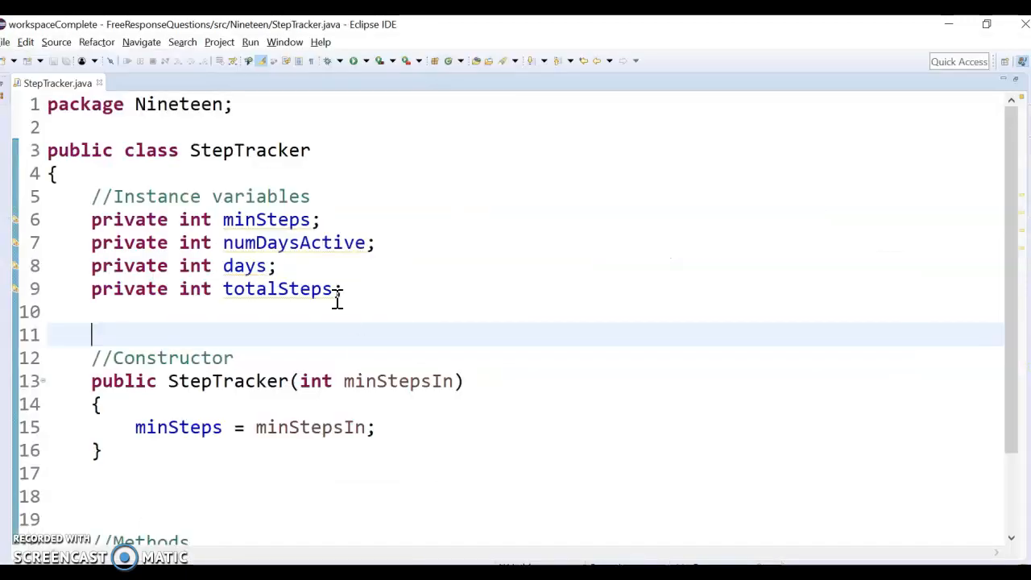
{"action": "left_click", "coordinate": [258, 243]}
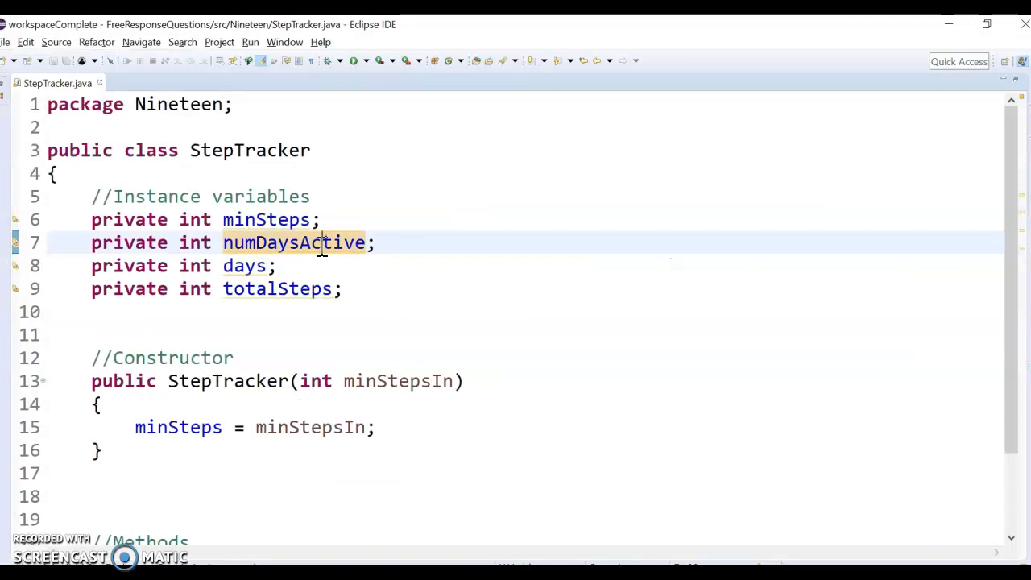
{"action": "double_click", "coordinate": [321, 245]}
{"action": "key", "text": "alt+Tab"}
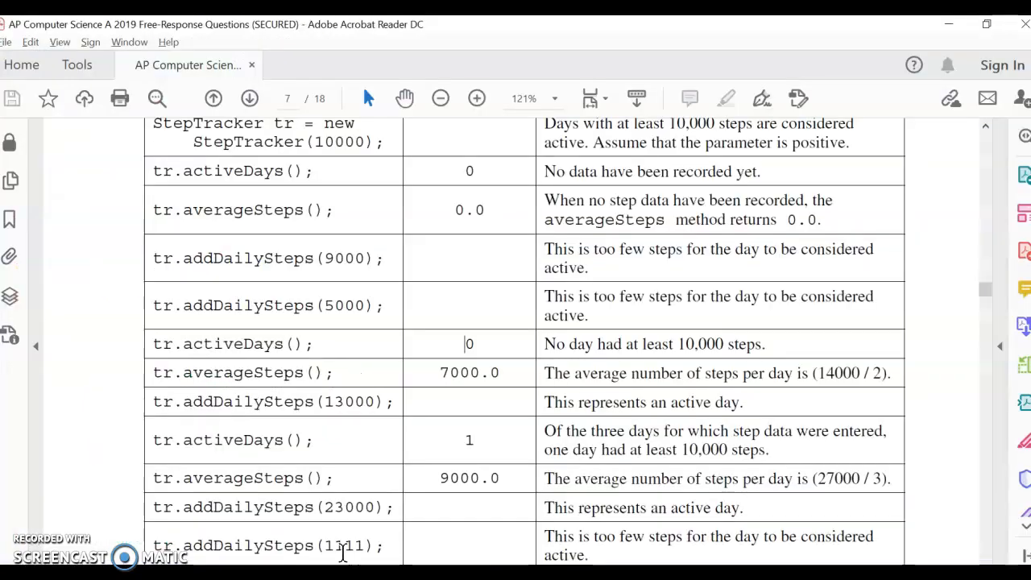
{"action": "scroll", "coordinate": [290, 362], "scroll_direction": "down", "scroll_amount": 1}
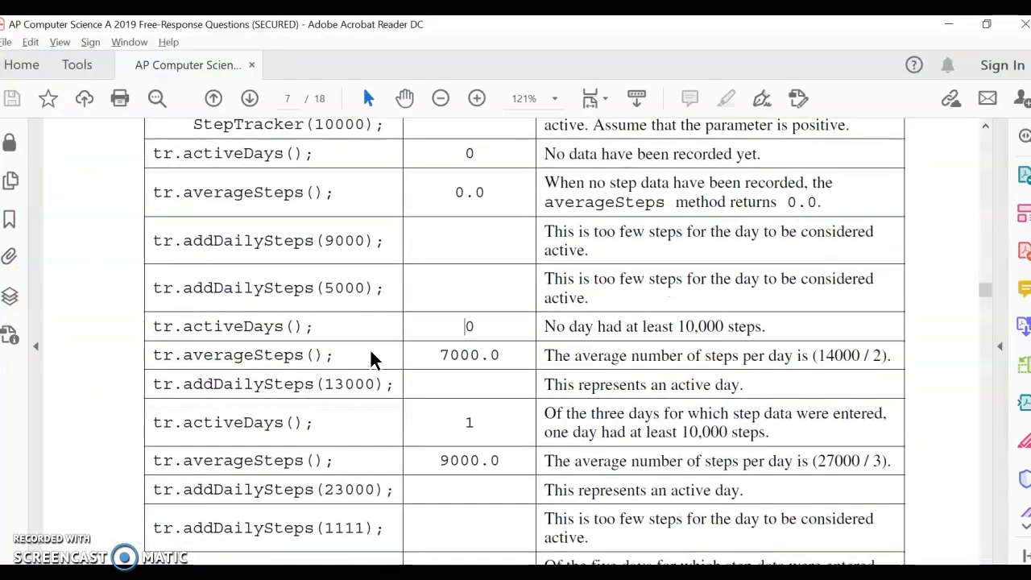
{"action": "scroll", "coordinate": [265, 361], "scroll_direction": "down", "scroll_amount": 1}
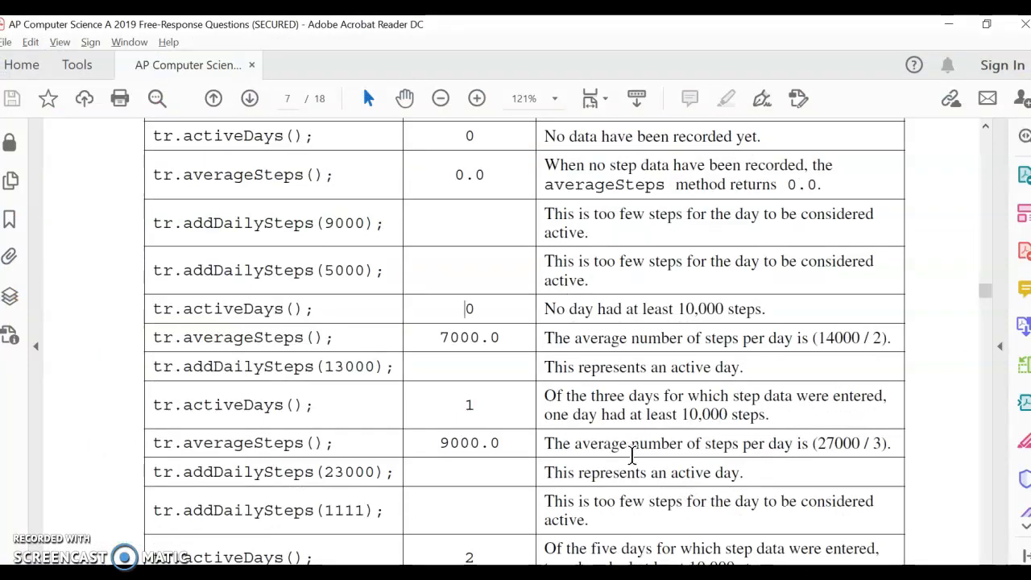
{"action": "scroll", "coordinate": [419, 407], "scroll_direction": "down", "scroll_amount": 1}
{"action": "scroll", "coordinate": [419, 407], "scroll_direction": "down", "scroll_amount": 1}
{"action": "scroll", "coordinate": [416, 404], "scroll_direction": "down", "scroll_amount": 1}
{"action": "scroll", "coordinate": [413, 402], "scroll_direction": "down", "scroll_amount": 1}
{"action": "scroll", "coordinate": [409, 403], "scroll_direction": "down", "scroll_amount": 1}
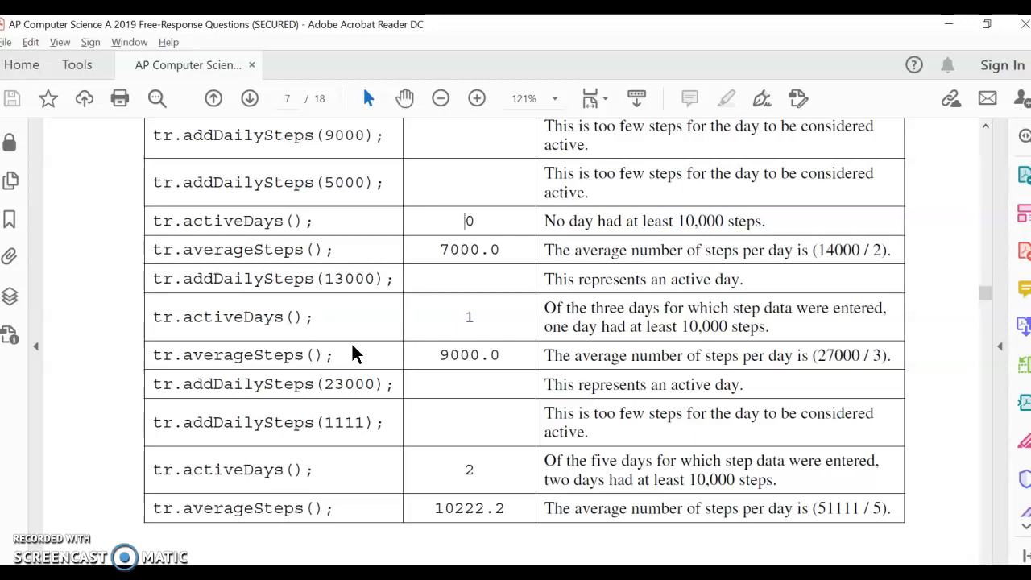
{"action": "scroll", "coordinate": [395, 386], "scroll_direction": "up", "scroll_amount": 2}
{"action": "scroll", "coordinate": [394, 419], "scroll_direction": "up", "scroll_amount": 2}
{"action": "scroll", "coordinate": [389, 414], "scroll_direction": "up", "scroll_amount": 2}
{"action": "scroll", "coordinate": [378, 413], "scroll_direction": "up", "scroll_amount": 2}
{"action": "scroll", "coordinate": [379, 418], "scroll_direction": "up", "scroll_amount": 1}
{"action": "scroll", "coordinate": [379, 419], "scroll_direction": "up", "scroll_amount": 1}
{"action": "scroll", "coordinate": [381, 425], "scroll_direction": "up", "scroll_amount": 1}
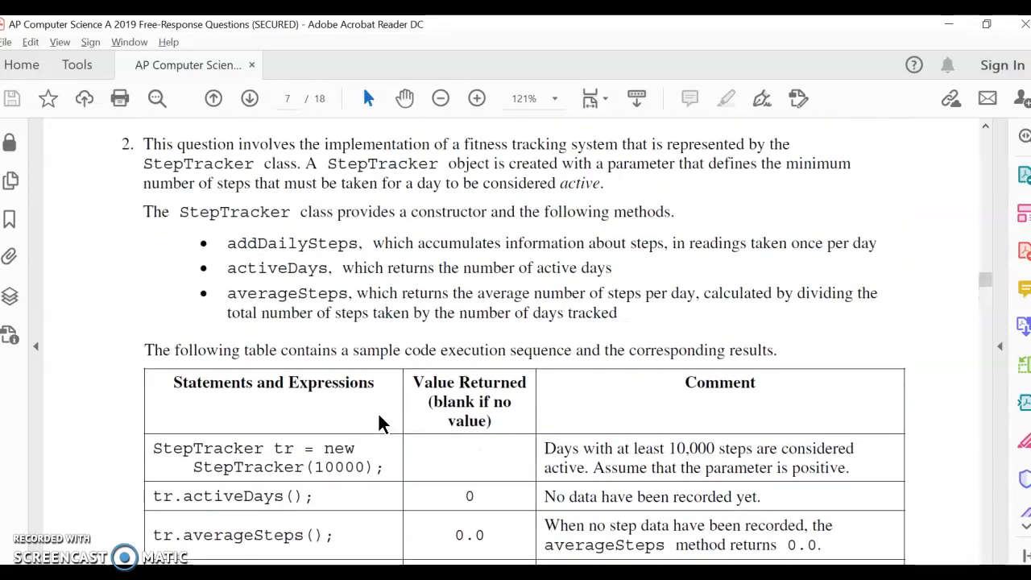
{"action": "scroll", "coordinate": [381, 425], "scroll_direction": "down", "scroll_amount": 2}
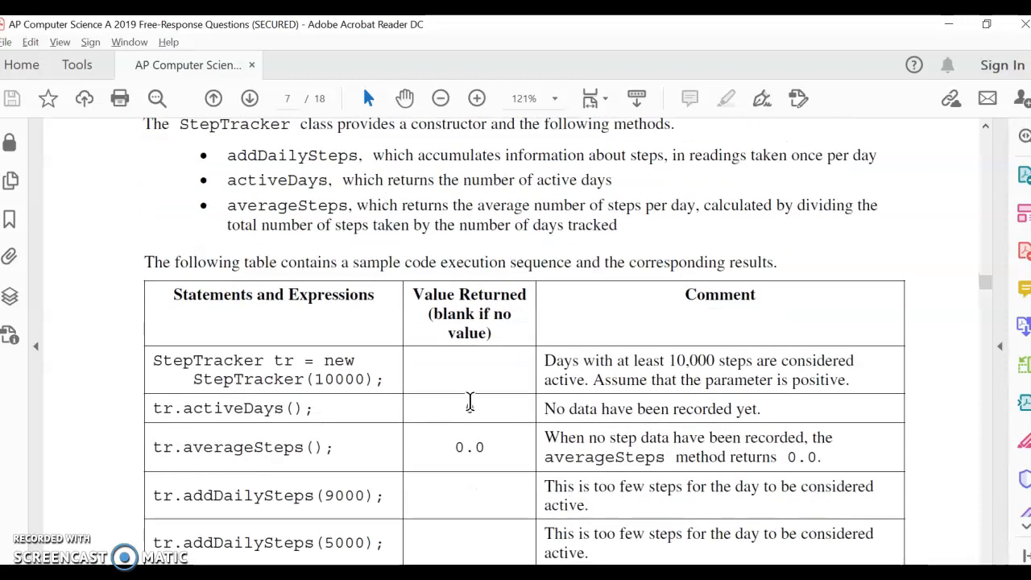
{"action": "scroll", "coordinate": [470, 395], "scroll_direction": "down", "scroll_amount": 1}
{"action": "scroll", "coordinate": [470, 403], "scroll_direction": "down", "scroll_amount": 1}
{"action": "scroll", "coordinate": [469, 410], "scroll_direction": "down", "scroll_amount": 1}
{"action": "scroll", "coordinate": [474, 411], "scroll_direction": "down", "scroll_amount": 1}
{"action": "scroll", "coordinate": [474, 411], "scroll_direction": "down", "scroll_amount": 1}
{"action": "left_click_drag", "start_coordinate": [323, 320], "coordinate": [385, 319]}
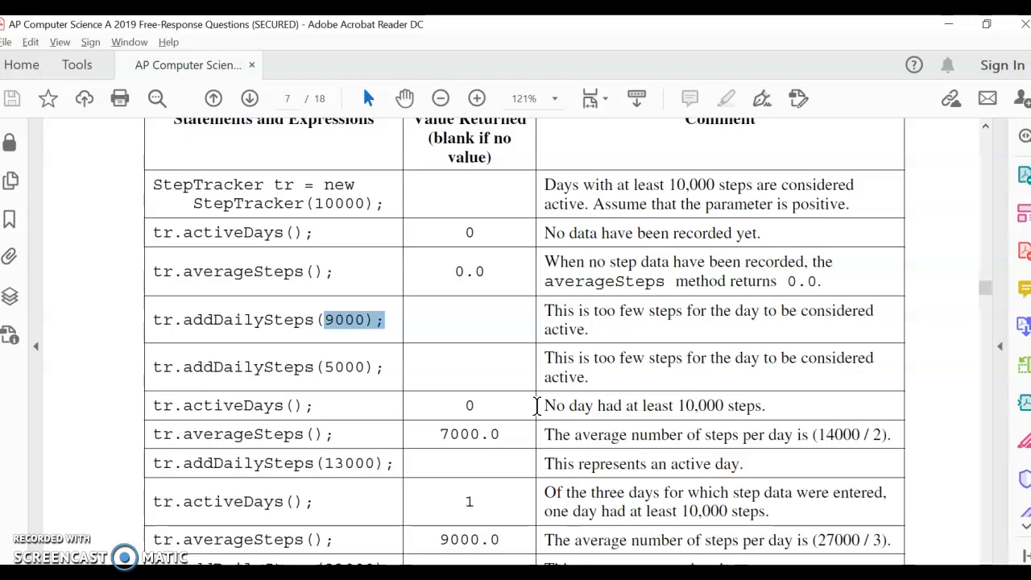
{"action": "scroll", "coordinate": [536, 411], "scroll_direction": "down", "scroll_amount": 2}
{"action": "scroll", "coordinate": [537, 419], "scroll_direction": "down", "scroll_amount": 1}
{"action": "scroll", "coordinate": [524, 431], "scroll_direction": "down", "scroll_amount": 2}
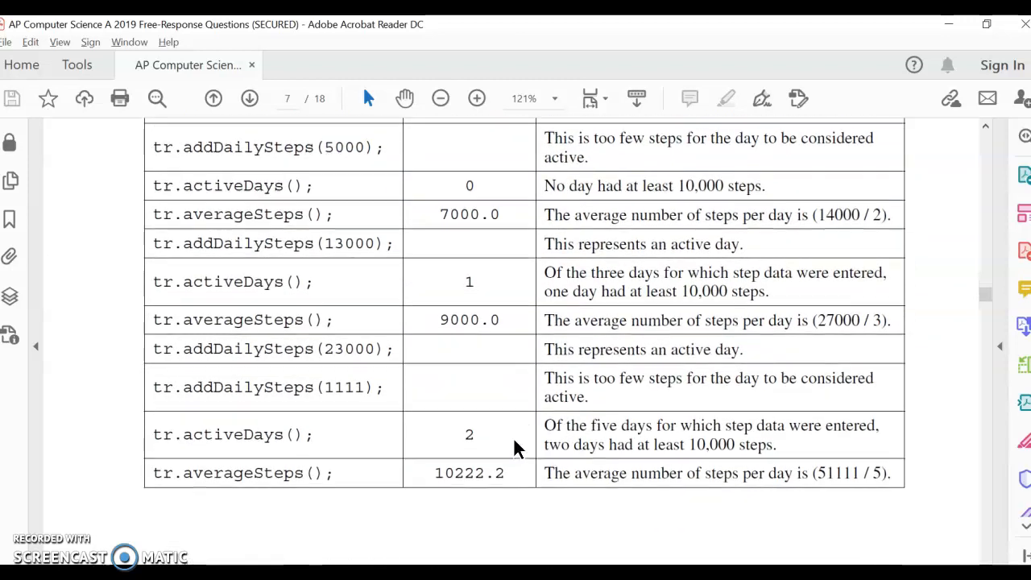
Step: Highlight the final 10222.2 averageSteps result in the sample table
{"action": "left_click_drag", "start_coordinate": [442, 473], "coordinate": [530, 475]}
{"action": "left_click", "coordinate": [507, 476]}
{"action": "left_click_drag", "start_coordinate": [435, 473], "coordinate": [526, 481]}
{"action": "left_click", "coordinate": [527, 479]}
Step: Change minSteps, numDaysActive, days, totalSteps and the minStepsIn parameter from int to double
{"action": "key", "text": "alt+Tab"}
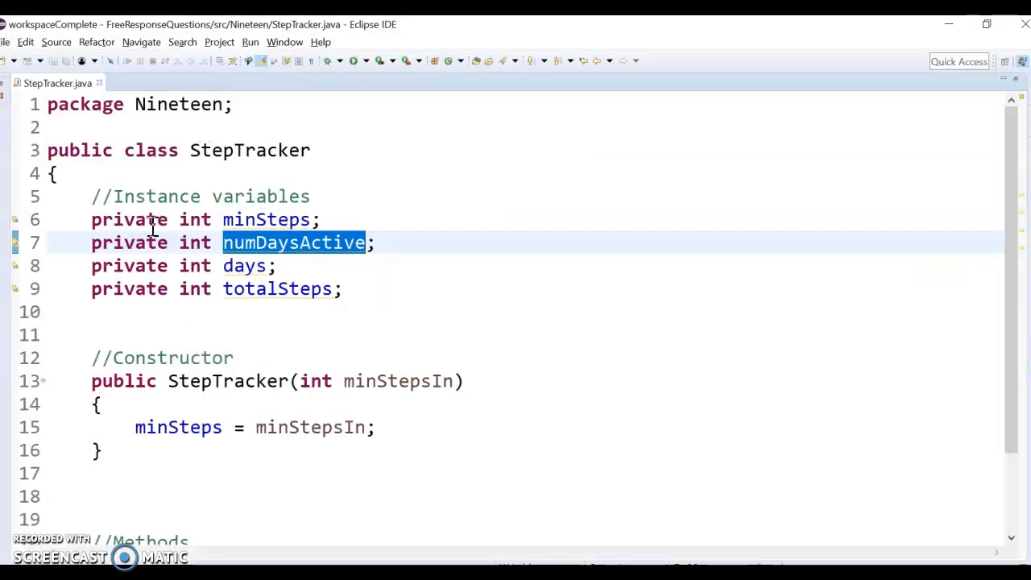
{"action": "double_click", "coordinate": [201, 221]}
{"action": "type", "text": "double"}
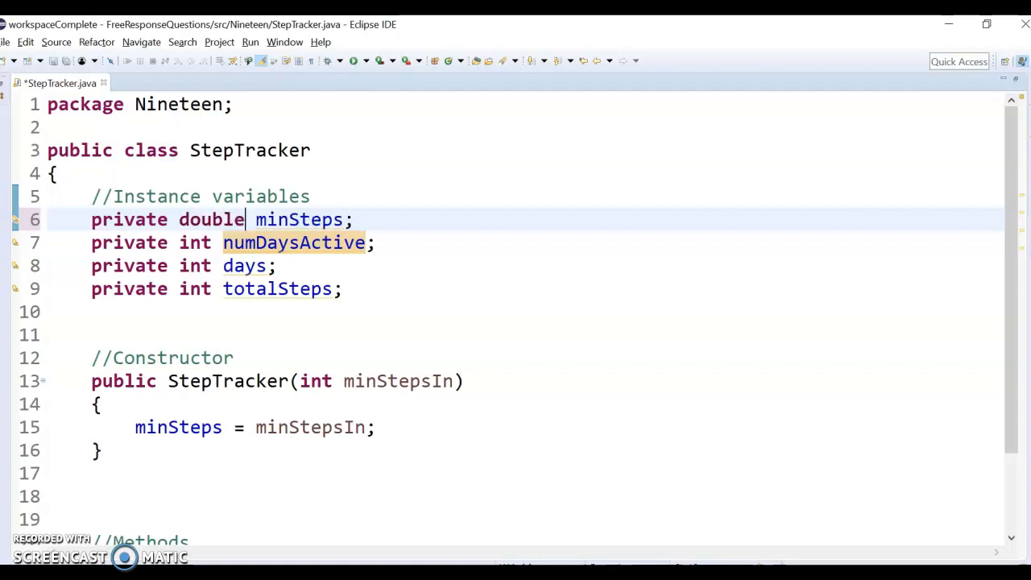
{"action": "key", "text": "alt+Tab"}
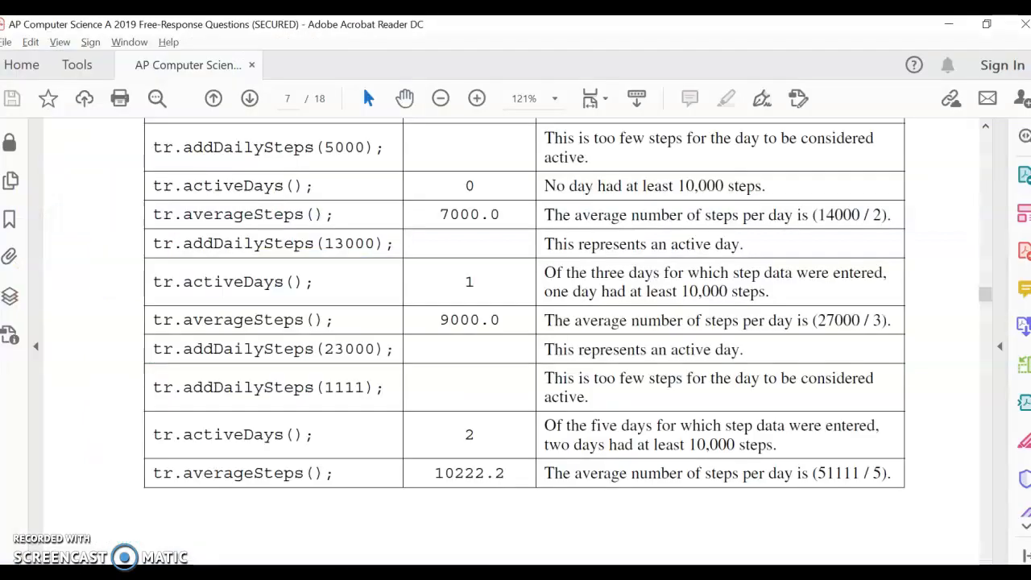
{"action": "scroll", "coordinate": [344, 203], "scroll_direction": "up", "scroll_amount": 1}
{"action": "scroll", "coordinate": [344, 203], "scroll_direction": "up", "scroll_amount": 1}
{"action": "scroll", "coordinate": [344, 203], "scroll_direction": "up", "scroll_amount": 2}
{"action": "scroll", "coordinate": [344, 203], "scroll_direction": "up", "scroll_amount": 1}
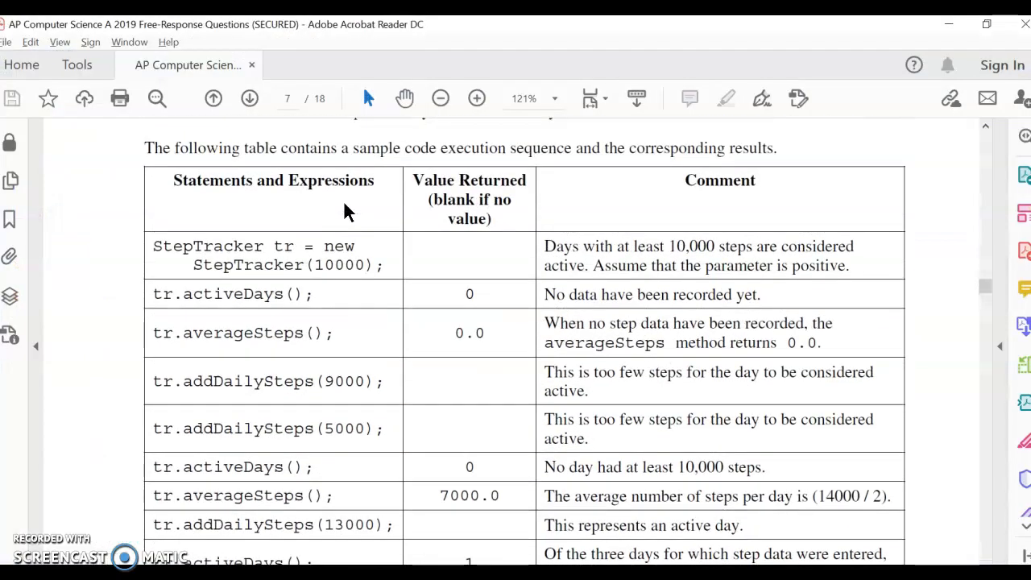
{"action": "scroll", "coordinate": [344, 201], "scroll_direction": "up", "scroll_amount": 1}
{"action": "scroll", "coordinate": [344, 201], "scroll_direction": "up", "scroll_amount": 1}
{"action": "scroll", "coordinate": [344, 203], "scroll_direction": "up", "scroll_amount": 1}
{"action": "scroll", "coordinate": [344, 203], "scroll_direction": "up", "scroll_amount": 1}
{"action": "scroll", "coordinate": [347, 205], "scroll_direction": "up", "scroll_amount": 1}
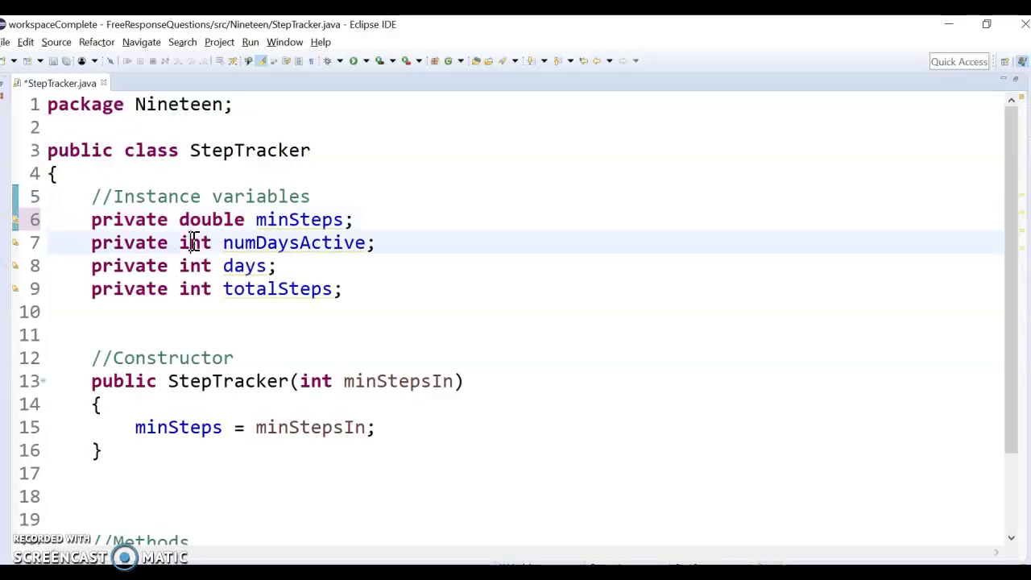
{"action": "double_click", "coordinate": [194, 242]}
{"action": "type", "text": "doub"}
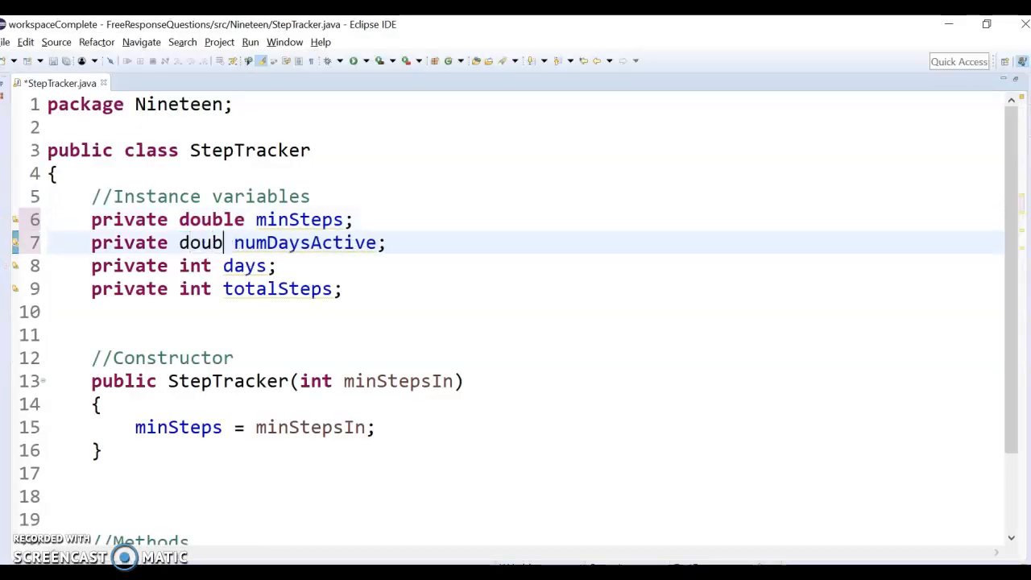
{"action": "type", "text": "le"}
{"action": "double_click", "coordinate": [194, 266]}
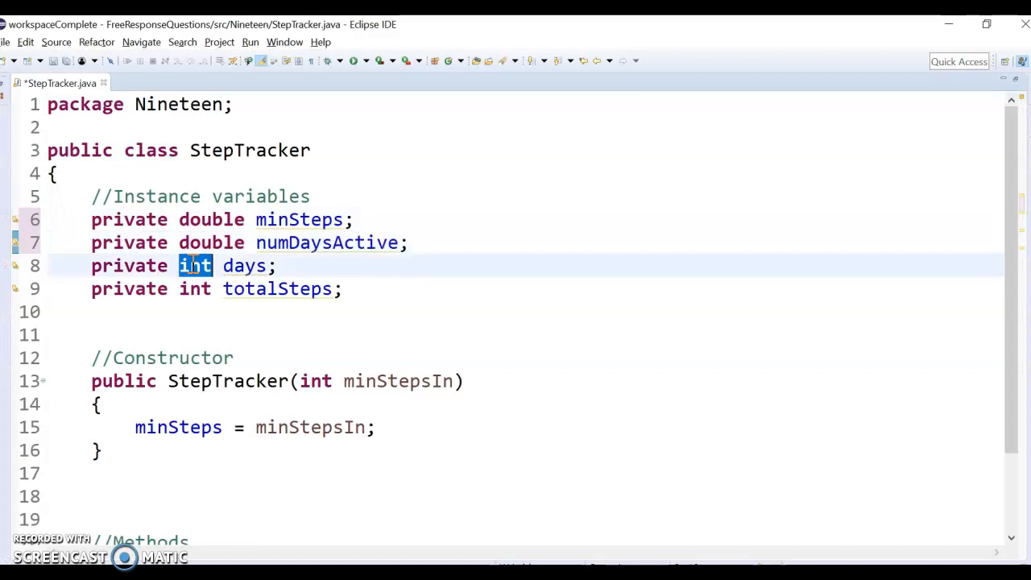
{"action": "type", "text": "double"}
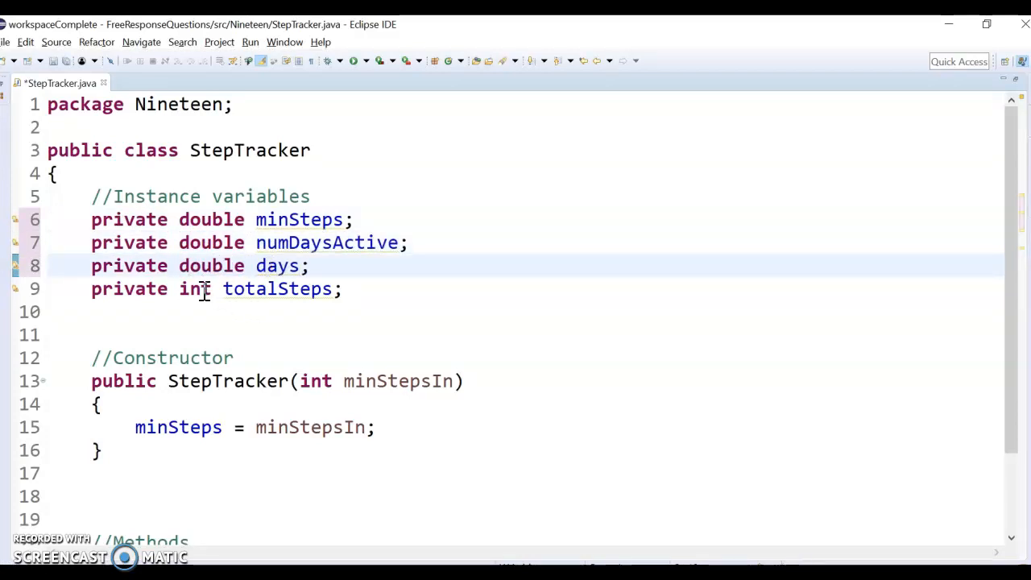
{"action": "double_click", "coordinate": [194, 289]}
{"action": "type", "text": "double"}
{"action": "double_click", "coordinate": [326, 385]}
{"action": "type", "text": "double"}
Step: Save the file and remove the extra blank lines after the constructor
{"action": "left_click", "coordinate": [315, 413]}
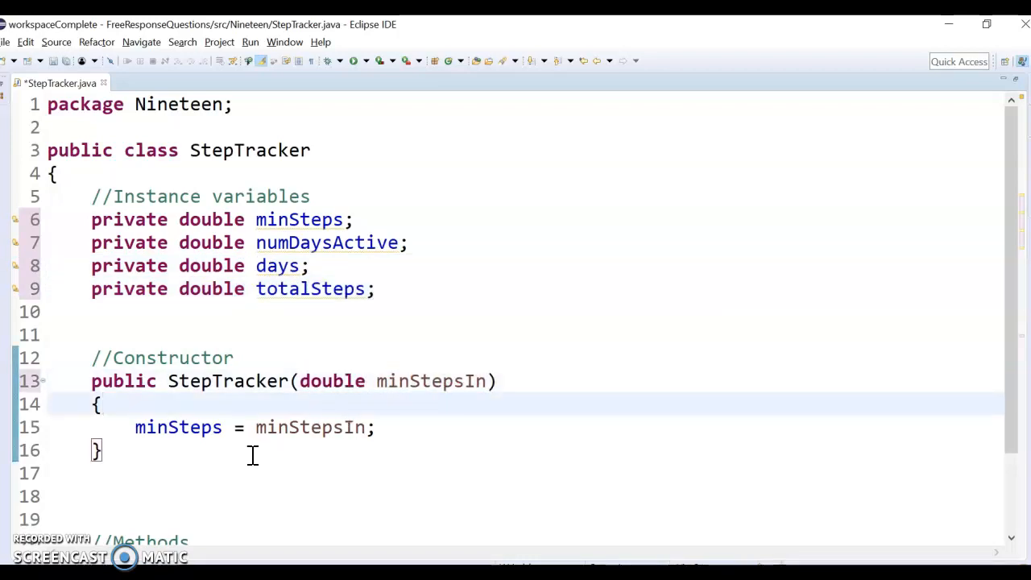
{"action": "left_click", "coordinate": [176, 464]}
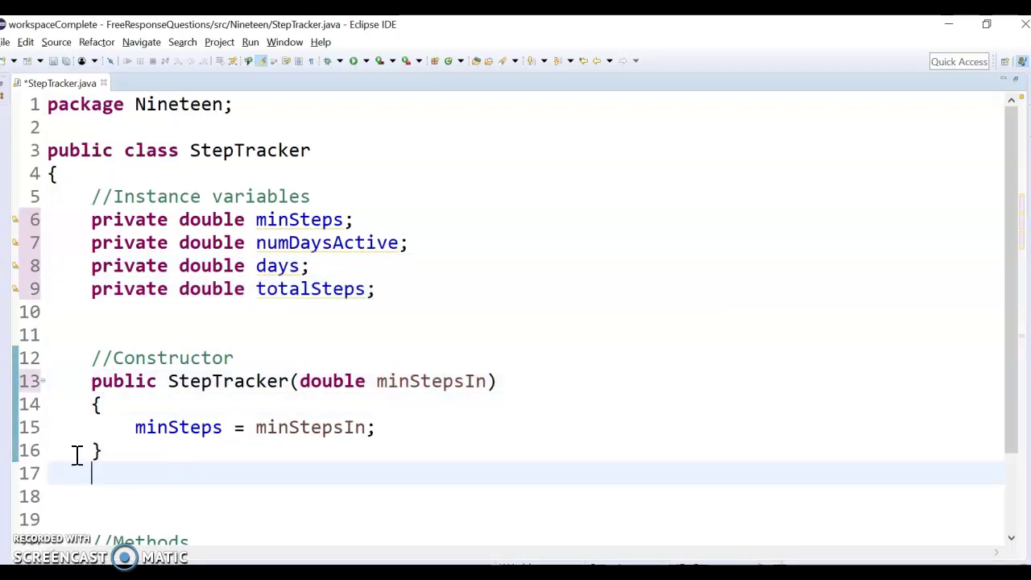
{"action": "left_click", "coordinate": [53, 61]}
{"action": "left_click", "coordinate": [121, 497]}
{"action": "key", "text": "BackSpace"}
{"action": "key", "text": "BackSpace"}
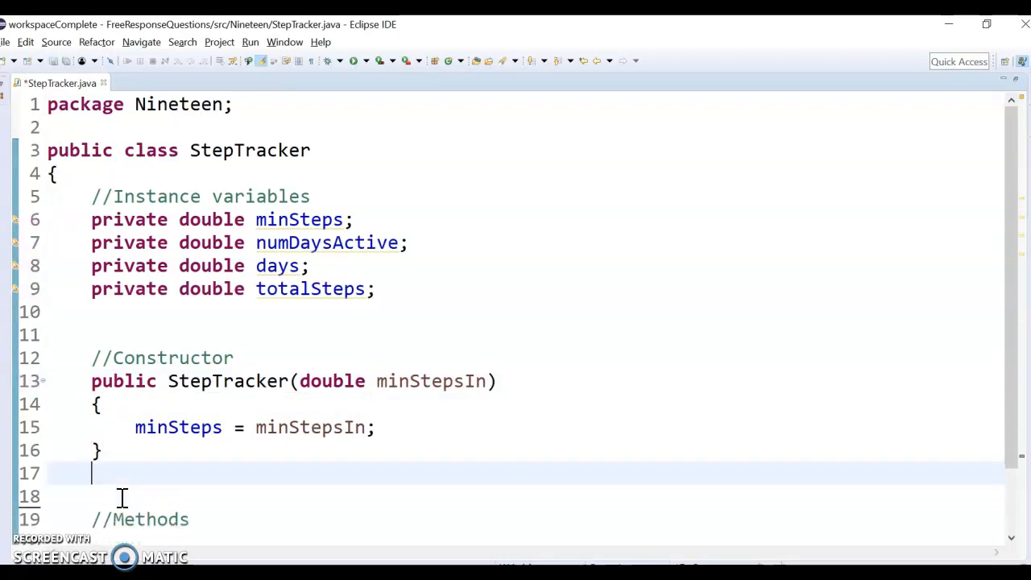
{"action": "key", "text": "BackSpace"}
{"action": "key", "text": "BackSpace"}
{"action": "scroll", "coordinate": [153, 503], "scroll_direction": "down", "scroll_amount": 1}
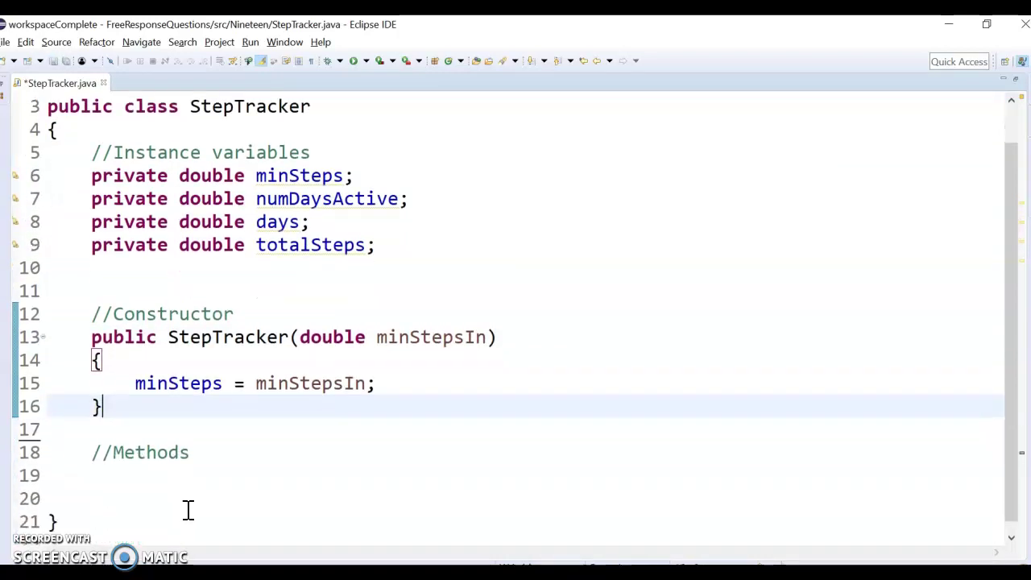
Step: Delete empty line 11 and open a new line in the constructor after the minSteps assignment
{"action": "left_click", "coordinate": [163, 291]}
{"action": "key", "text": "BackSpace"}
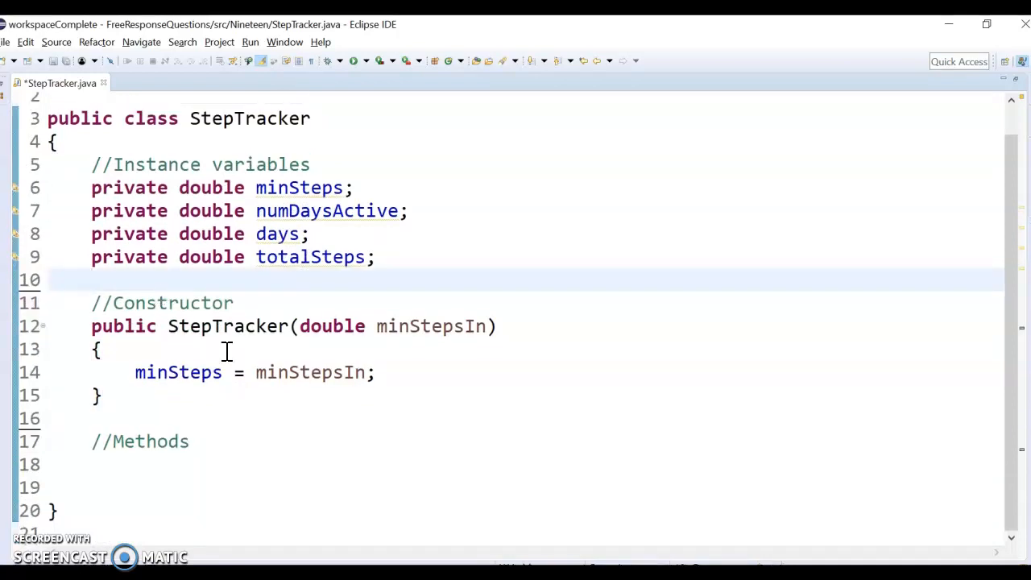
{"action": "left_click", "coordinate": [405, 377]}
{"action": "key", "text": "Return"}
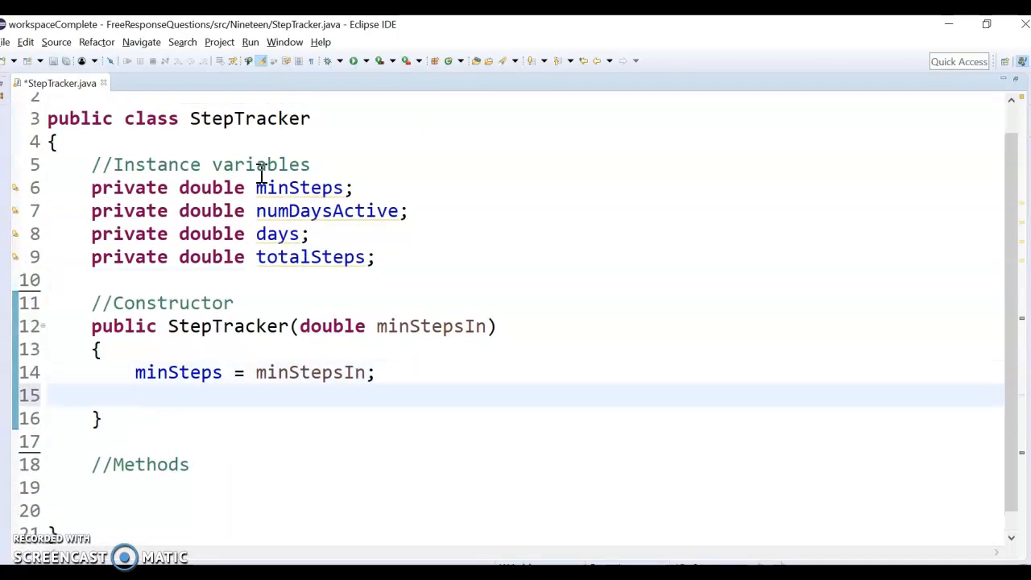
{"action": "left_click_drag", "start_coordinate": [244, 176], "coordinate": [402, 250]}
{"action": "left_click", "coordinate": [402, 255]}
{"action": "left_click", "coordinate": [161, 394]}
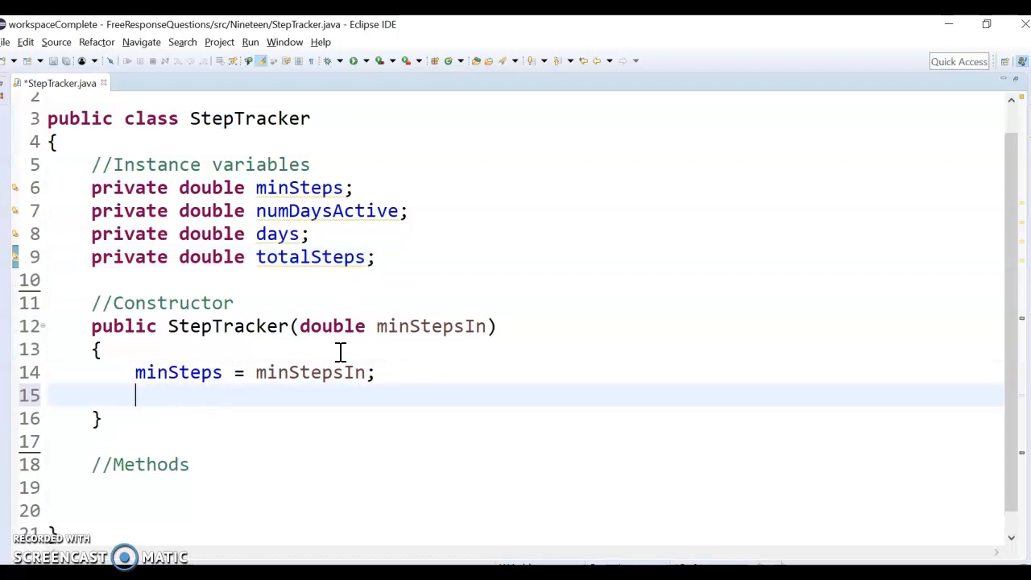
{"action": "type", "text": "numDaysActive = 0;"}
Step: Add numDaysActive = 0;, days = 0; and totalSteps = 0; to the constructor body
{"action": "key", "text": "Return"}
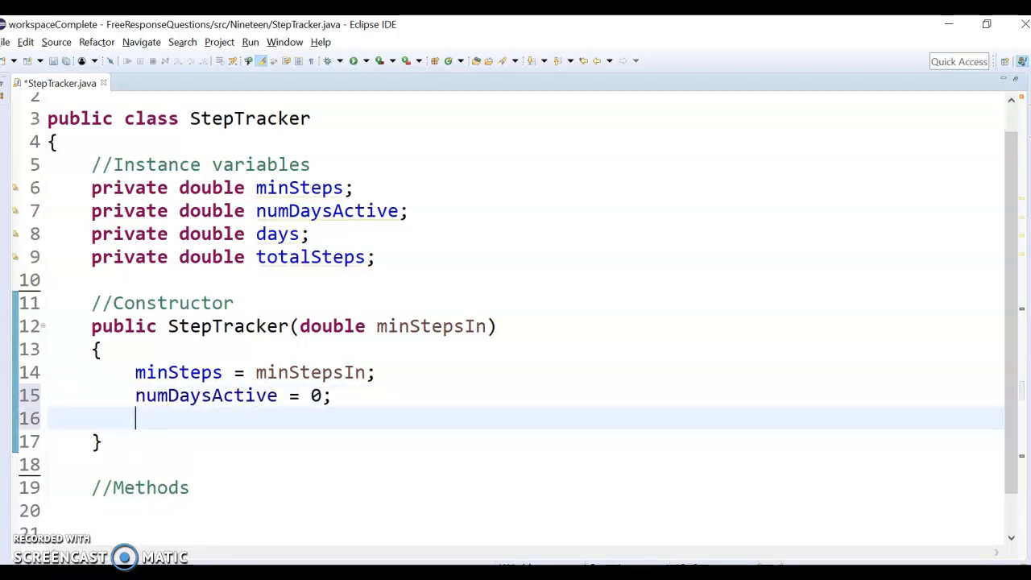
{"action": "type", "text": "days = 0;"}
{"action": "key", "text": "Return"}
{"action": "type", "text": "t"}
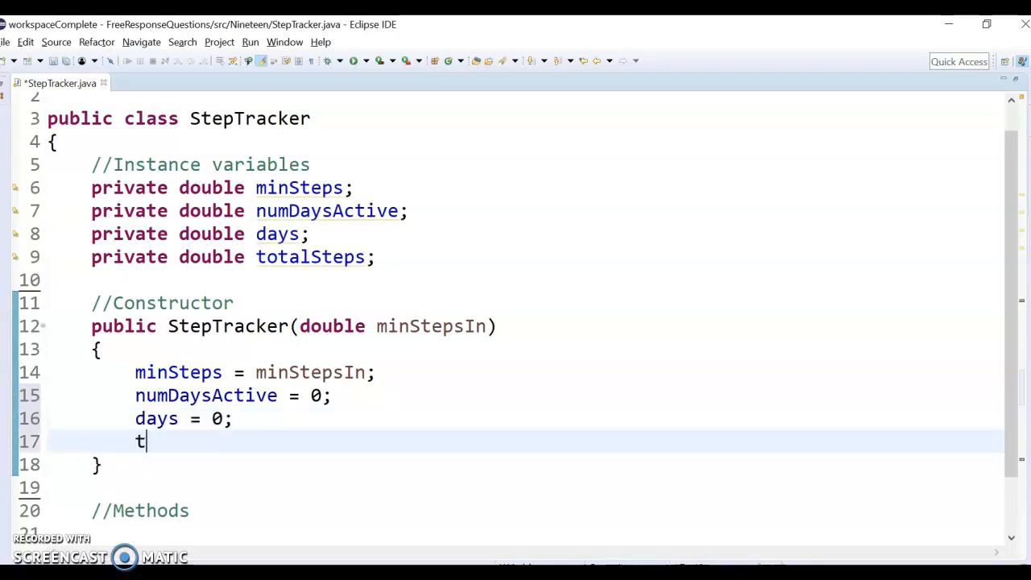
{"action": "type", "text": "otalSteps"}
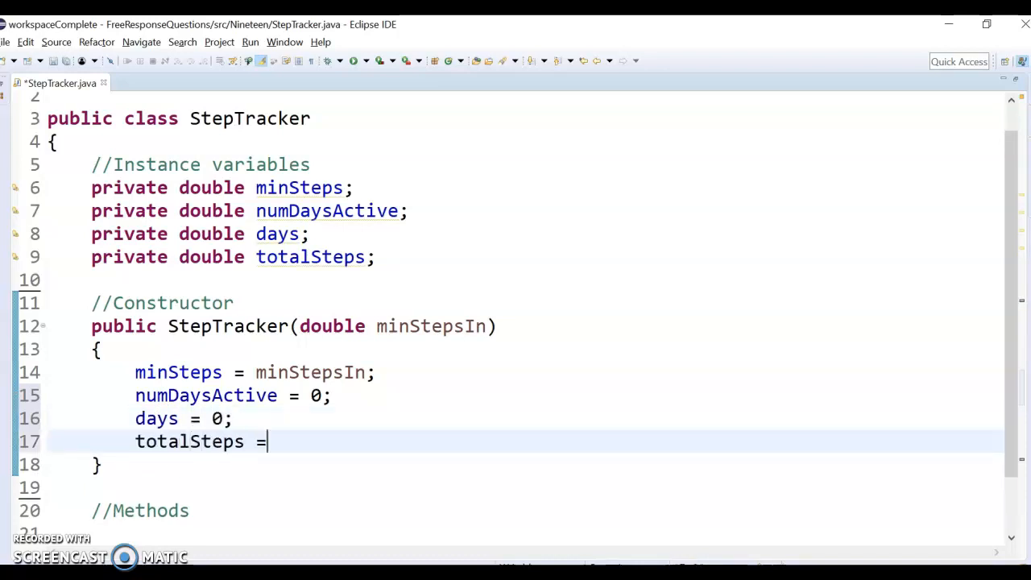
{"action": "type", "text": " = 0;"}
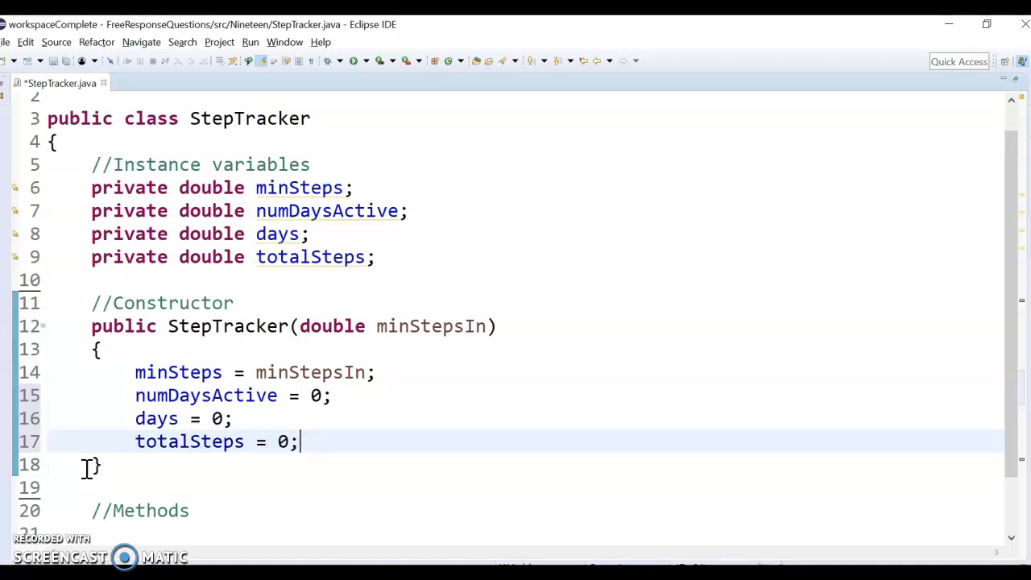
{"action": "left_click", "coordinate": [157, 488]}
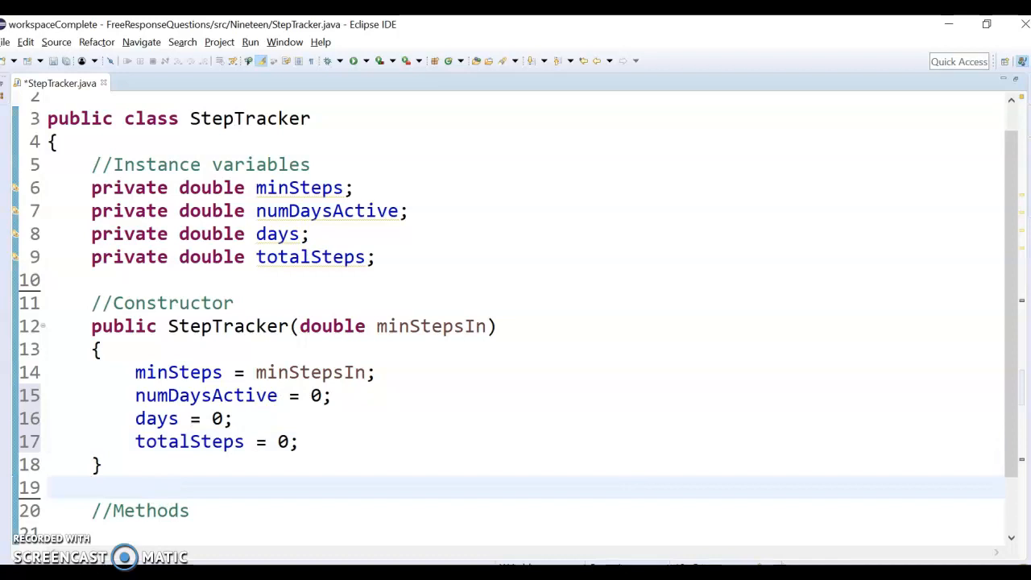
{"action": "key", "text": "alt+Tab"}
{"action": "scroll", "coordinate": [283, 370], "scroll_direction": "down", "scroll_amount": 1}
{"action": "scroll", "coordinate": [161, 363], "scroll_direction": "down", "scroll_amount": 1}
{"action": "scroll", "coordinate": [161, 363], "scroll_direction": "up", "scroll_amount": 1}
{"action": "scroll", "coordinate": [166, 363], "scroll_direction": "down", "scroll_amount": 1}
{"action": "scroll", "coordinate": [161, 322], "scroll_direction": "up", "scroll_amount": 1}
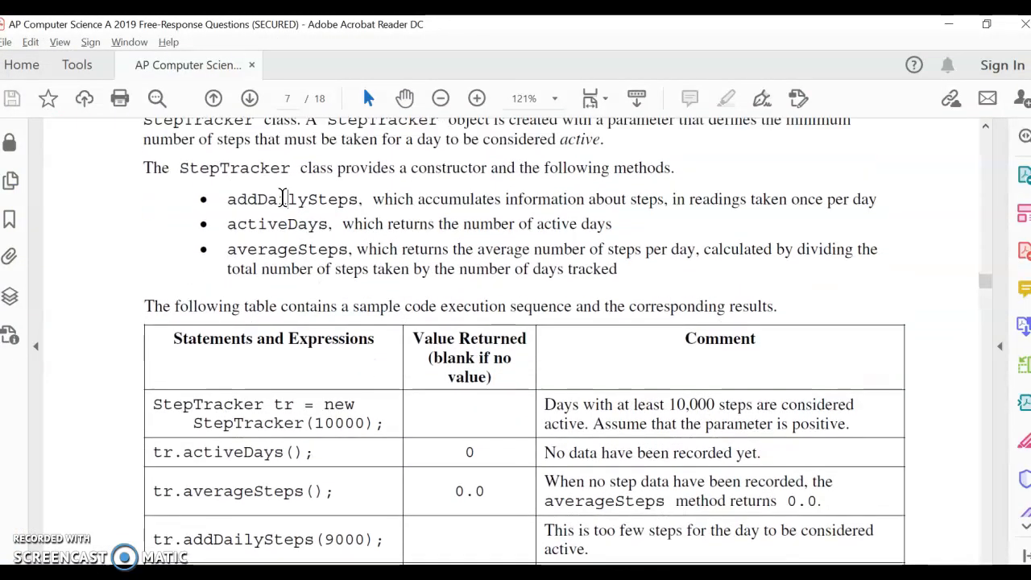
Step: Read the addDailySteps description, then begin 'public void add' under the Methods comment
{"action": "double_click", "coordinate": [282, 199]}
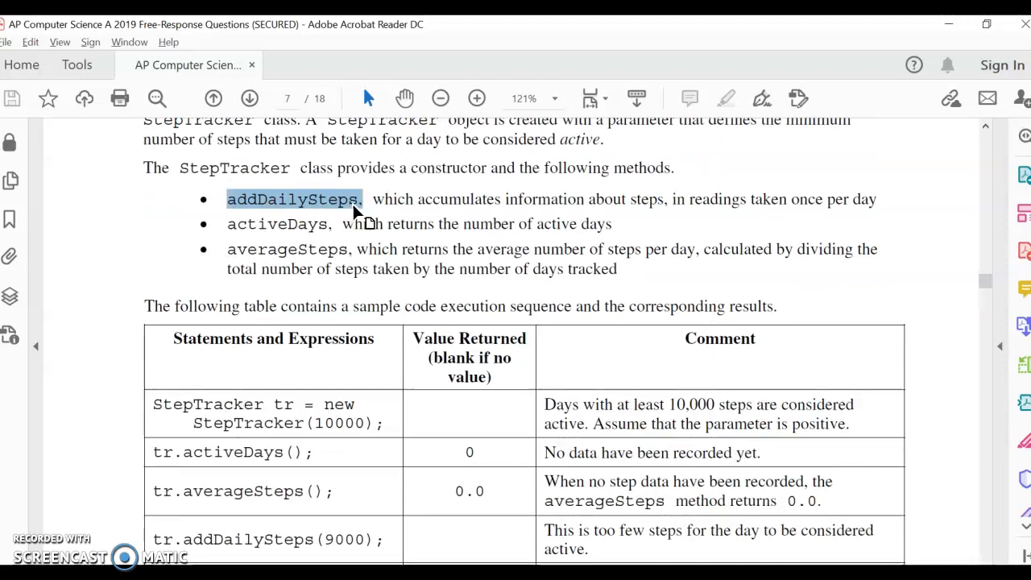
{"action": "left_click_drag", "start_coordinate": [370, 199], "coordinate": [880, 204]}
{"action": "left_click", "coordinate": [657, 199]}
{"action": "left_click", "coordinate": [880, 204]}
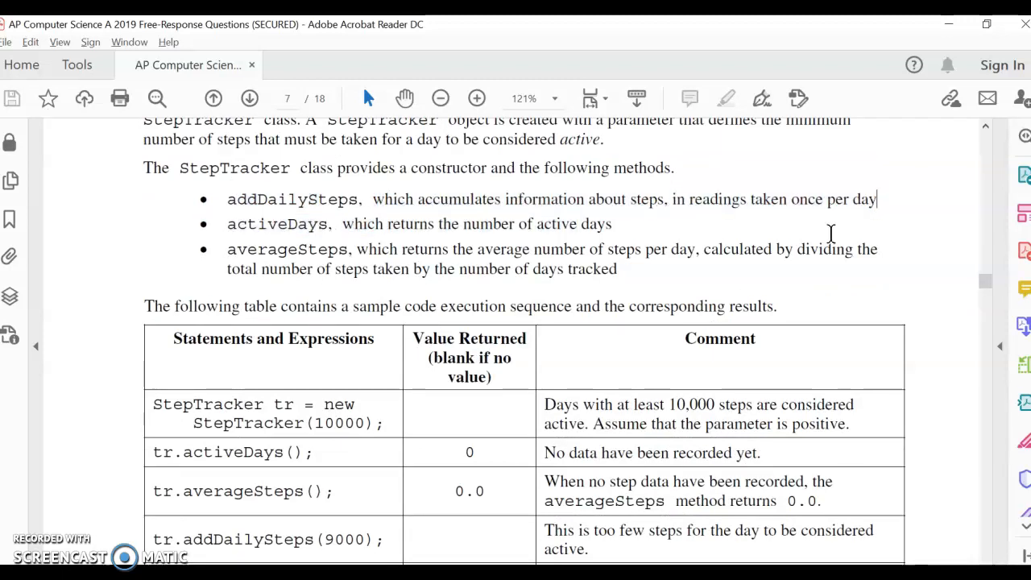
{"action": "key", "text": "alt+Tab"}
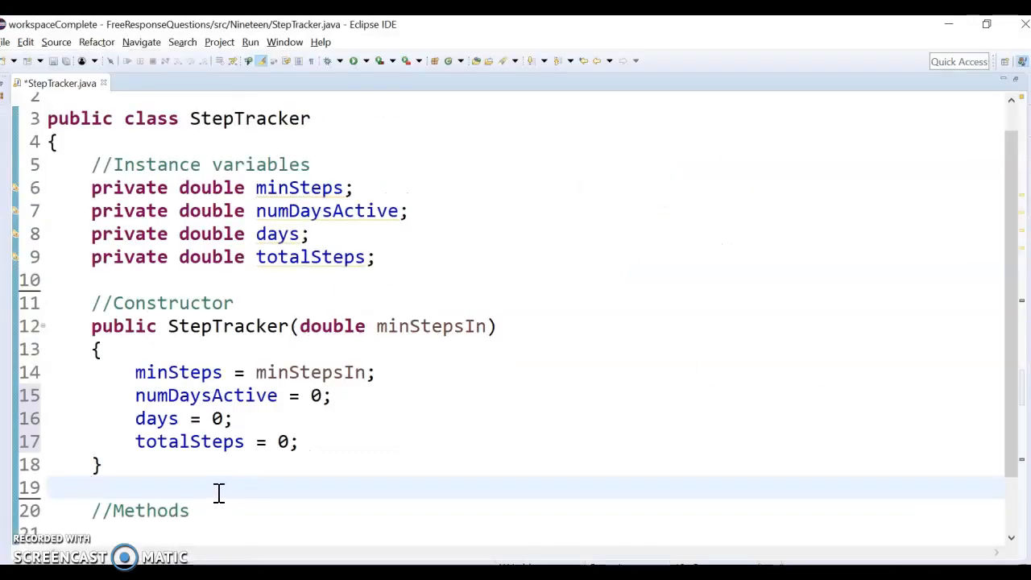
{"action": "scroll", "coordinate": [216, 493], "scroll_direction": "down", "scroll_amount": 1}
{"action": "left_click", "coordinate": [177, 467]}
{"action": "type", "text": "public void add"}
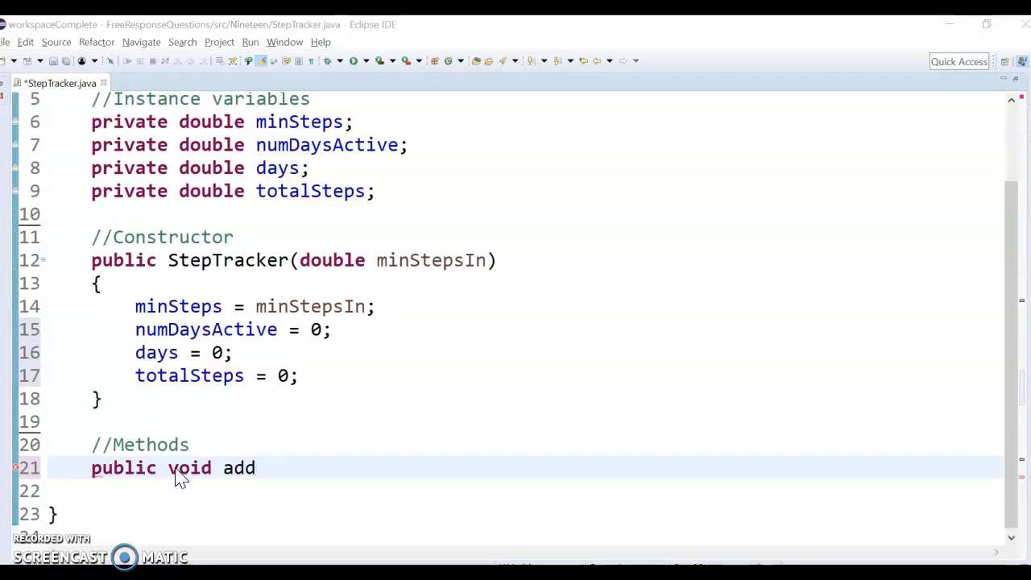
Step: Confirm the name addDailySteps in the spec and select the partial 'add' for replacement
{"action": "key", "text": "alt+Tab"}
{"action": "scroll", "coordinate": [132, 438], "scroll_direction": "down", "scroll_amount": 1}
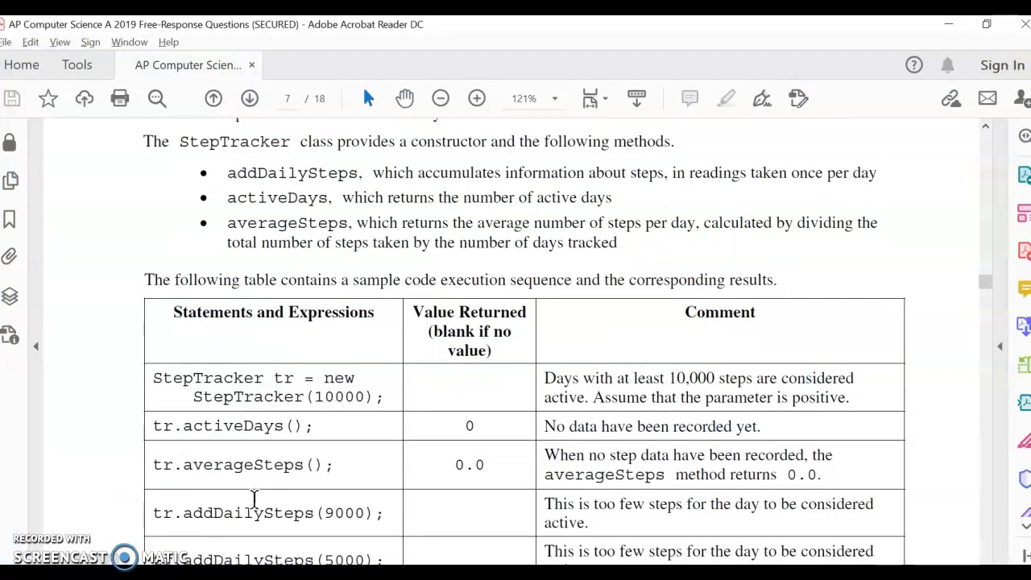
{"action": "double_click", "coordinate": [253, 512]}
{"action": "key", "text": "ctrl+c"}
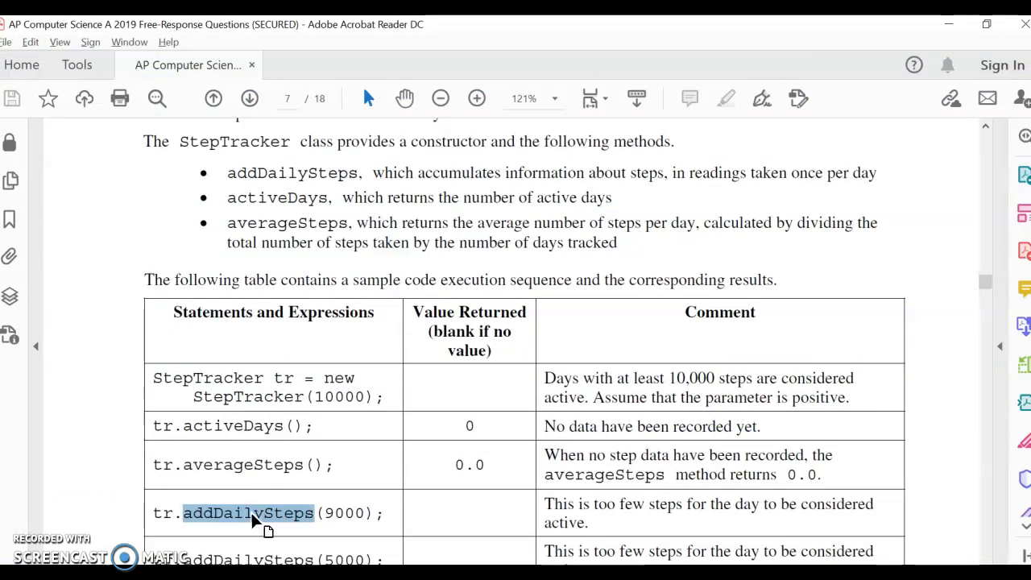
{"action": "key", "text": "alt+Tab"}
{"action": "double_click", "coordinate": [239, 475]}
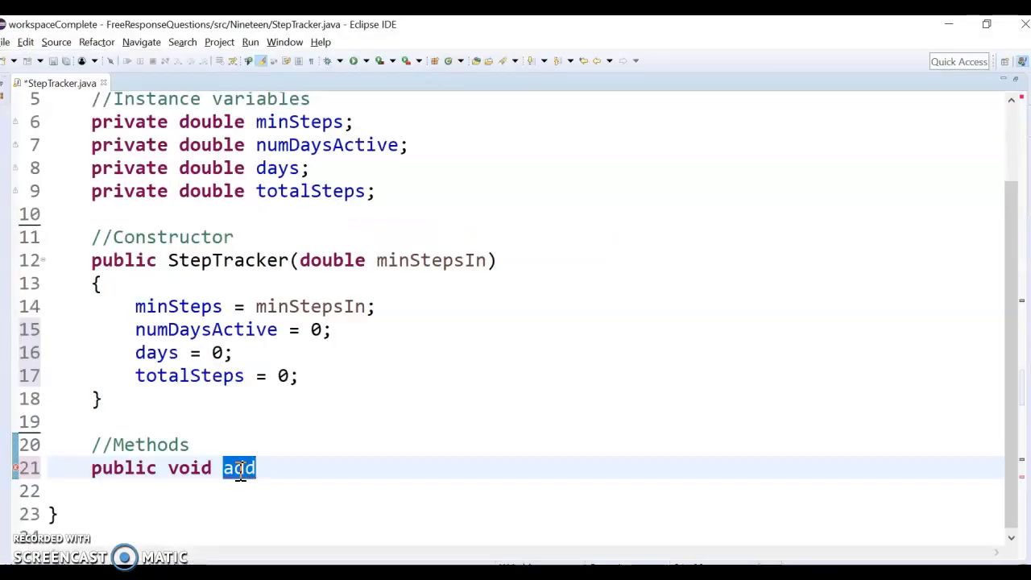
Step: Write the addDailySteps(double newSteps) header and body line 'totalSteps += newSteps;'
{"action": "key", "text": "ctrl+v"}
{"action": "type", "text": "(double newSteps"}
{"action": "key", "text": "Return"}
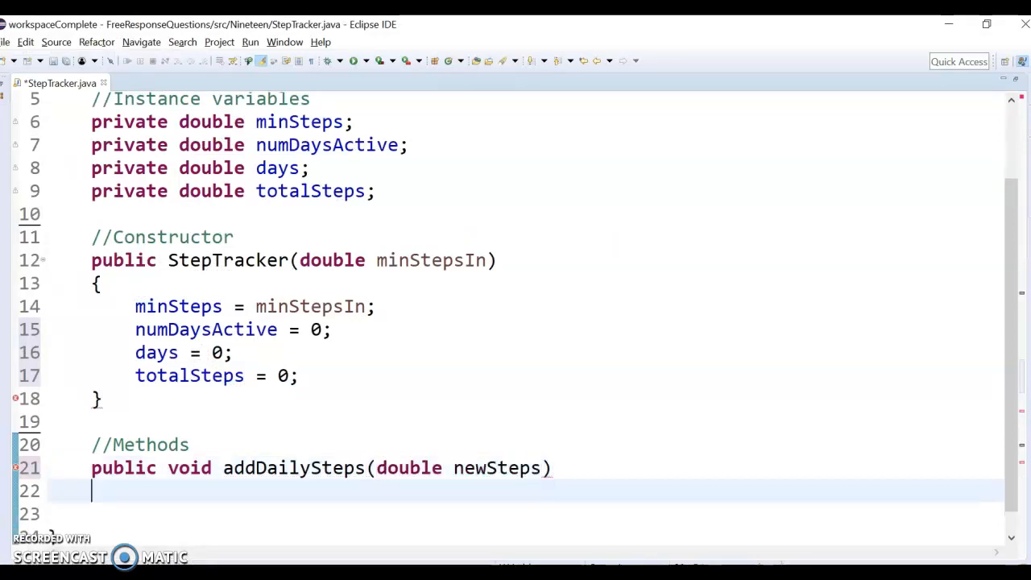
{"action": "type", "text": "{"}
{"action": "key", "text": "Return"}
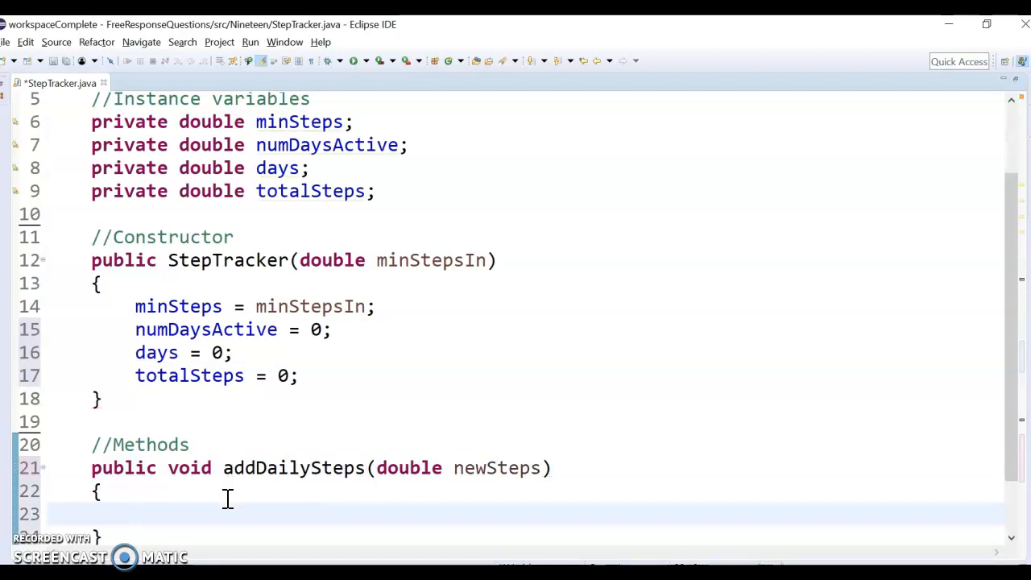
{"action": "type", "text": "totalSteps += "}
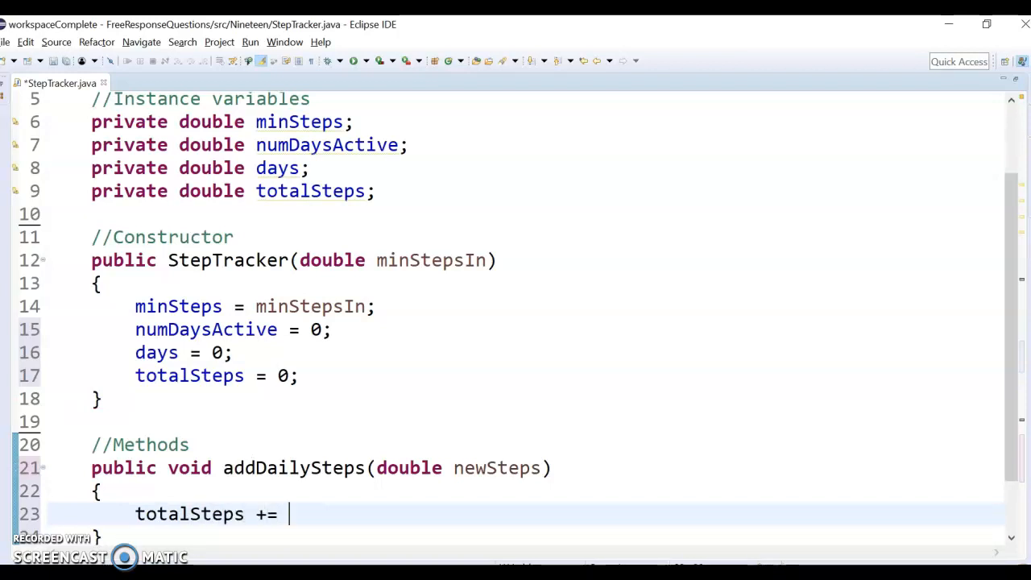
{"action": "type", "text": "newSteps;"}
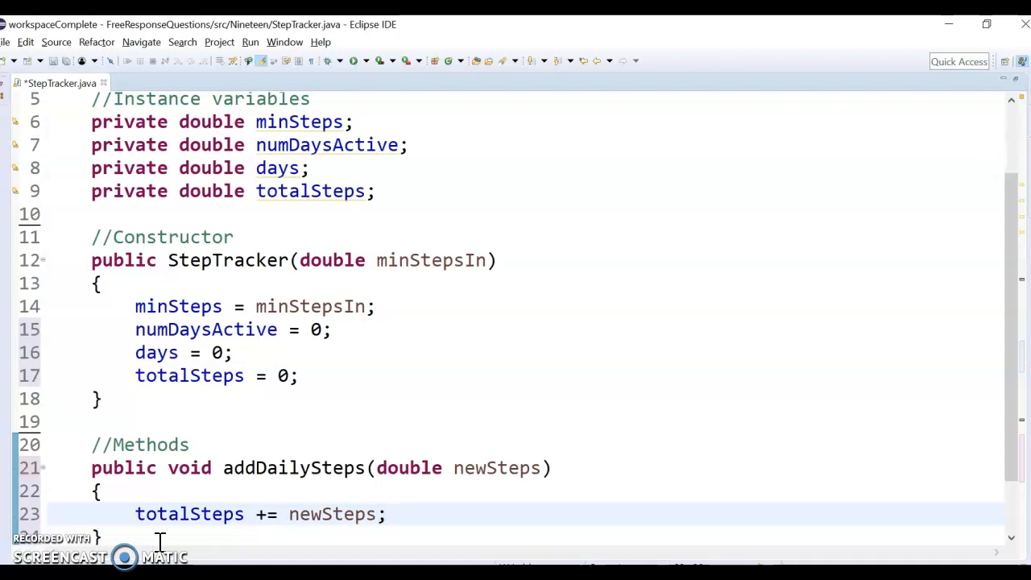
{"action": "double_click", "coordinate": [171, 522]}
{"action": "mouse_move", "coordinate": [189, 514]}
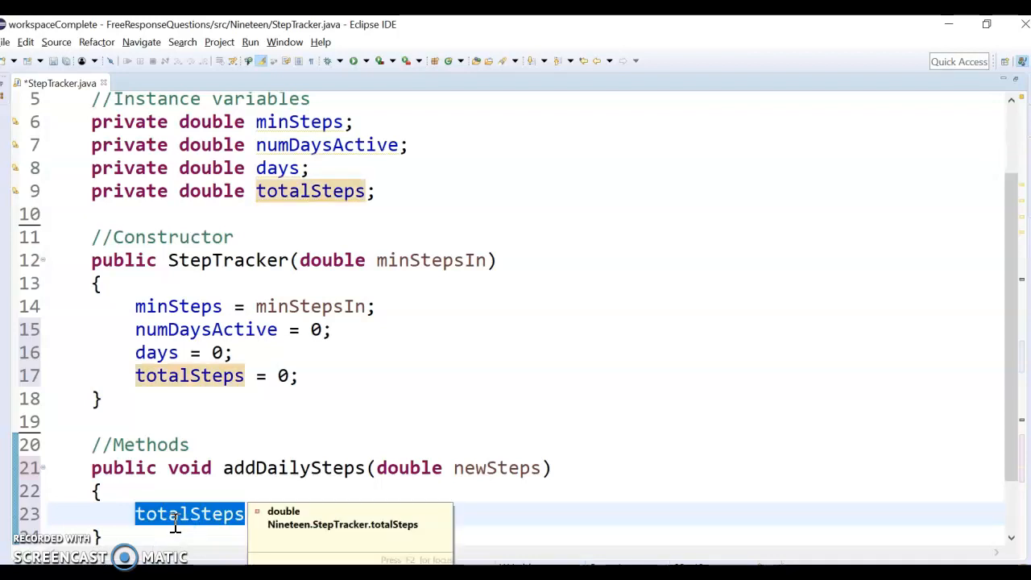
{"action": "type", "text": "+= newSteps;"}
{"action": "left_click", "coordinate": [409, 514]}
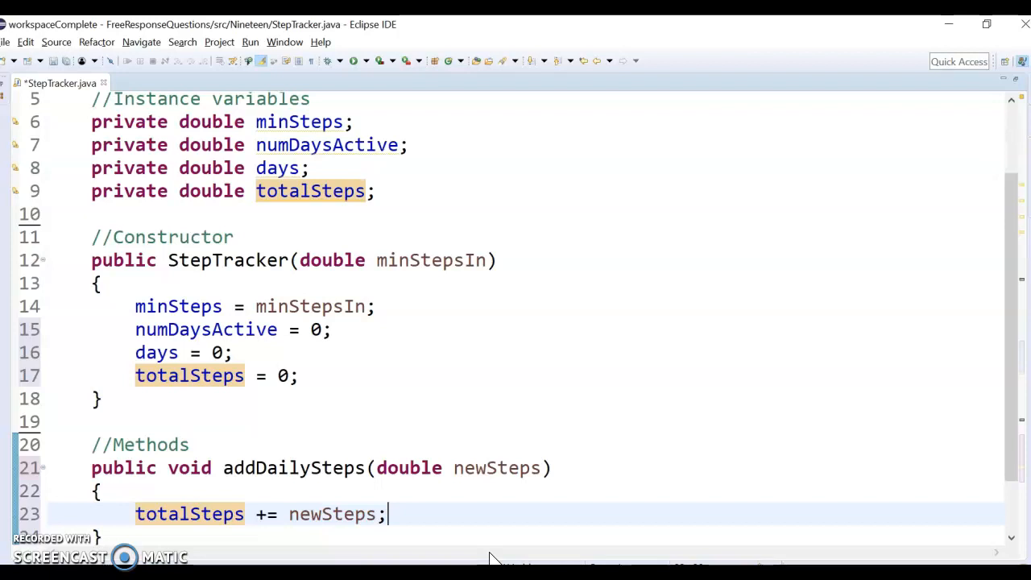
Step: Add '++days;' after the totalSteps update and review the numDaysActive and days fields
{"action": "key", "text": "Return"}
{"action": "type", "text": "++days;"}
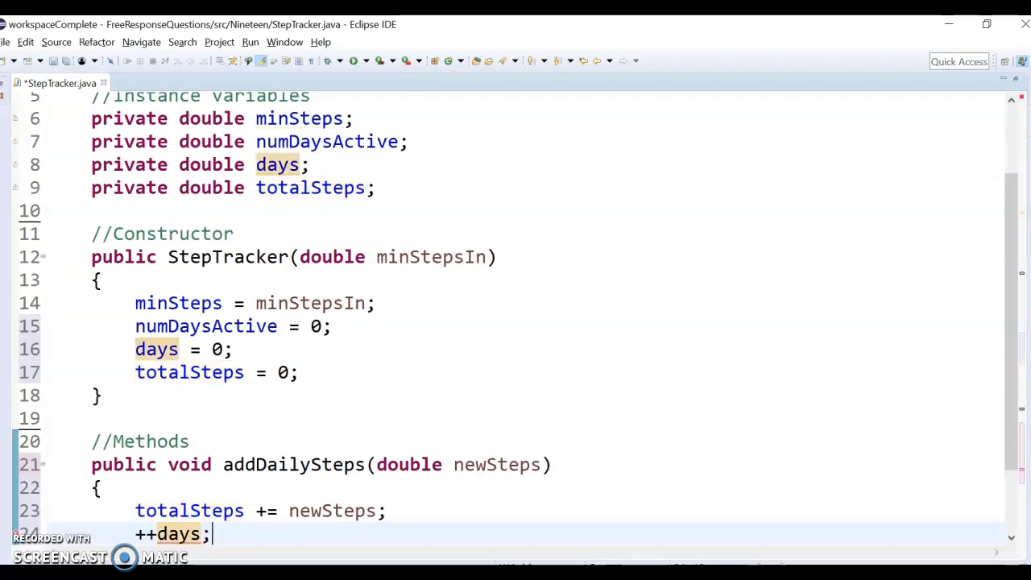
{"action": "scroll", "coordinate": [523, 443], "scroll_direction": "down", "scroll_amount": 1}
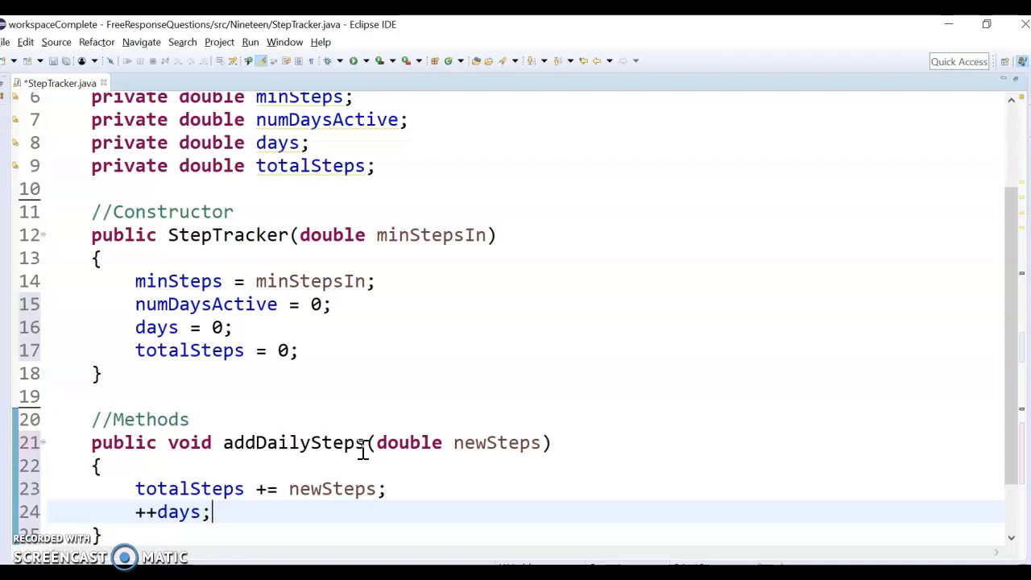
{"action": "scroll", "coordinate": [363, 451], "scroll_direction": "up", "scroll_amount": 1}
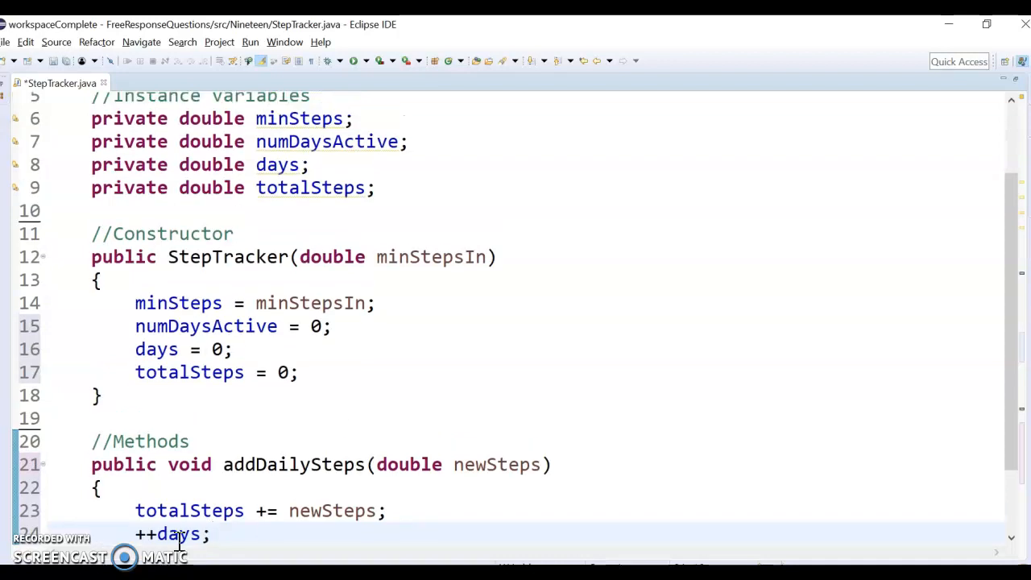
{"action": "left_click", "coordinate": [639, 494]}
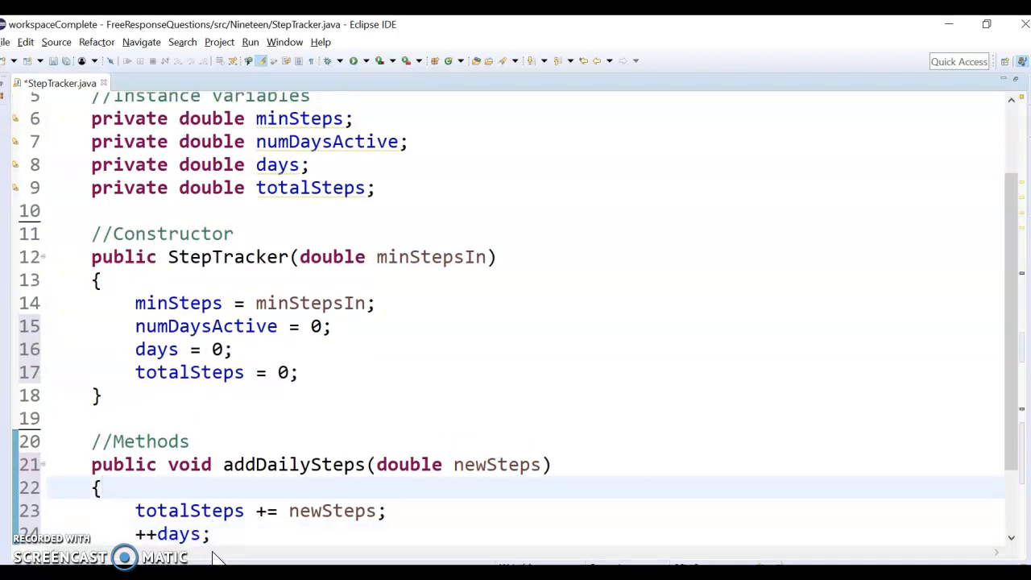
{"action": "scroll", "coordinate": [259, 522], "scroll_direction": "down", "scroll_amount": 1}
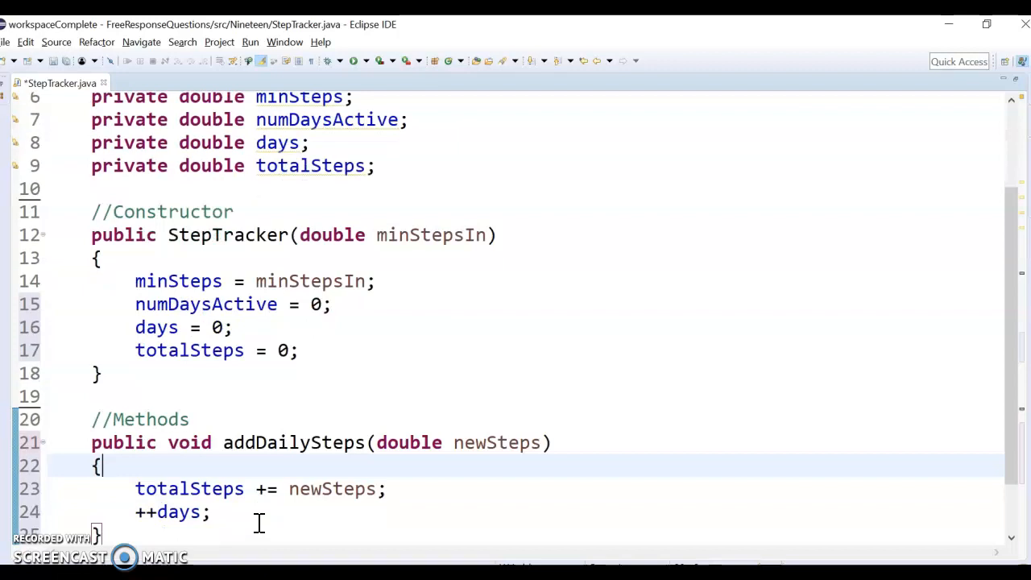
{"action": "left_click_drag", "start_coordinate": [338, 120], "coordinate": [338, 133]}
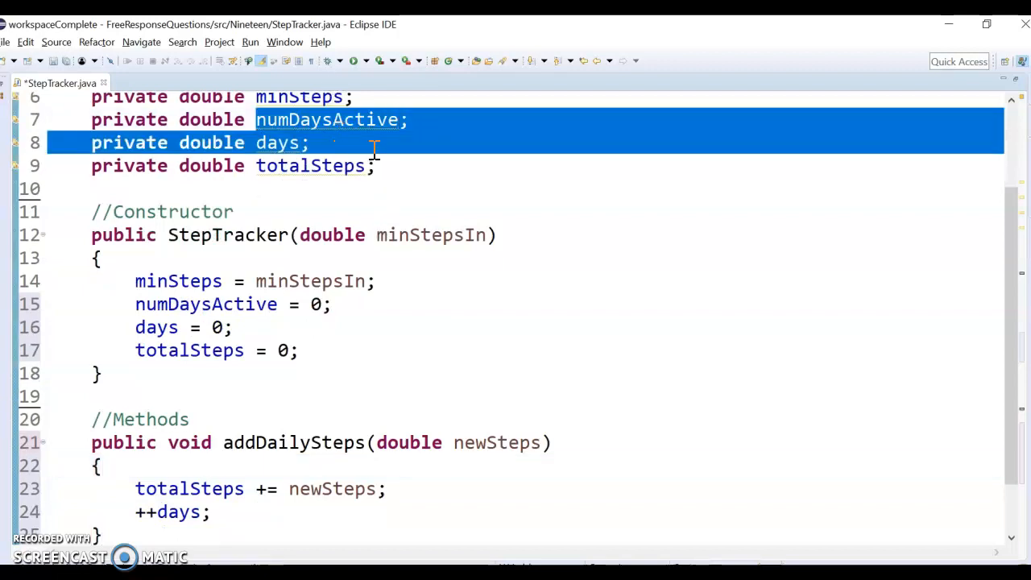
{"action": "left_click", "coordinate": [373, 149]}
Step: Check numDaysActive and minSteps in the constructor, then make room below ++days for a condition
{"action": "double_click", "coordinate": [346, 120]}
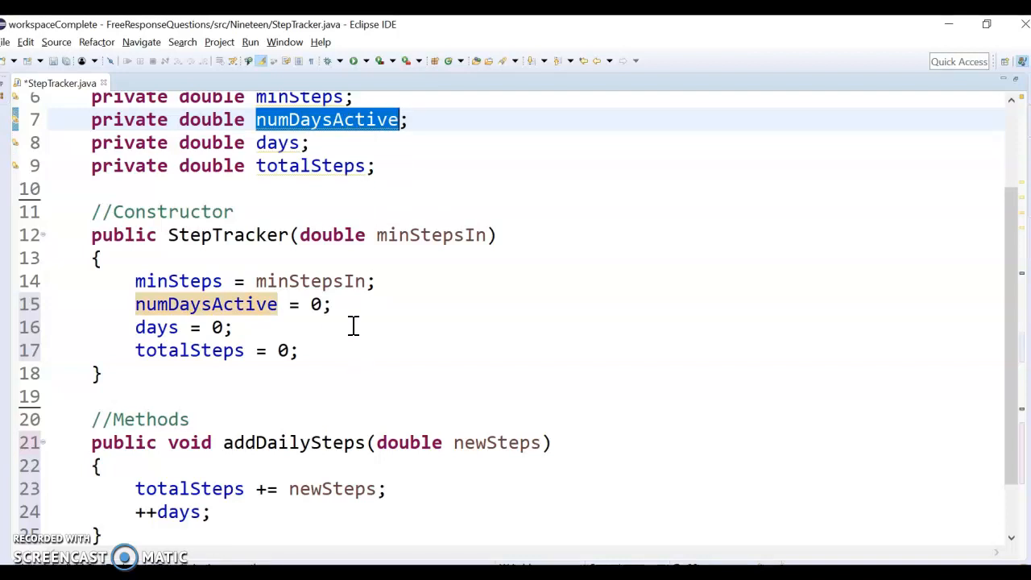
{"action": "scroll", "coordinate": [339, 330], "scroll_direction": "up", "scroll_amount": 1}
{"action": "left_click", "coordinate": [304, 129]}
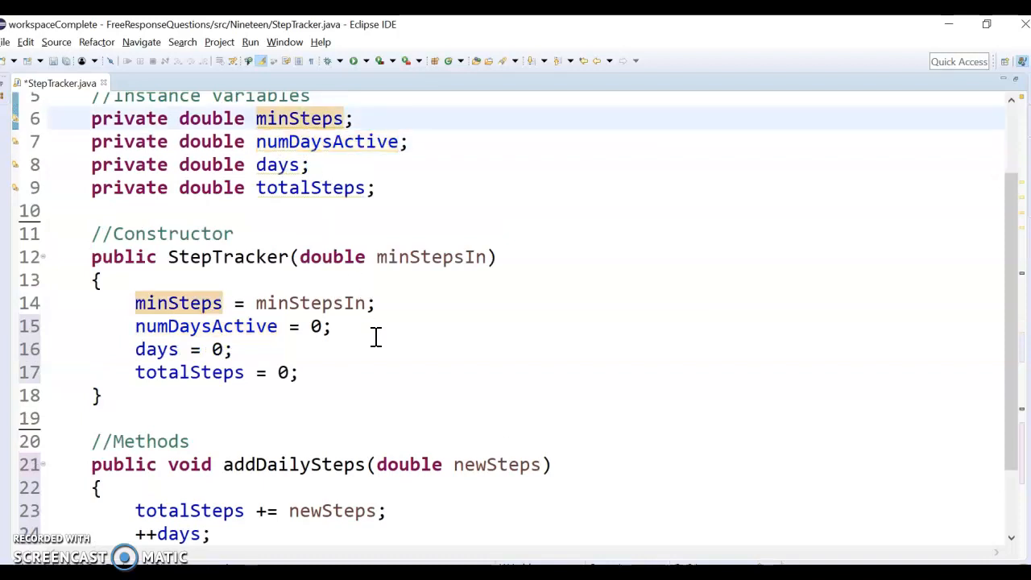
{"action": "scroll", "coordinate": [376, 362], "scroll_direction": "down", "scroll_amount": 1}
{"action": "scroll", "coordinate": [322, 402], "scroll_direction": "down", "scroll_amount": 2}
{"action": "left_click", "coordinate": [265, 462]}
{"action": "scroll", "coordinate": [357, 481], "scroll_direction": "down", "scroll_amount": 1}
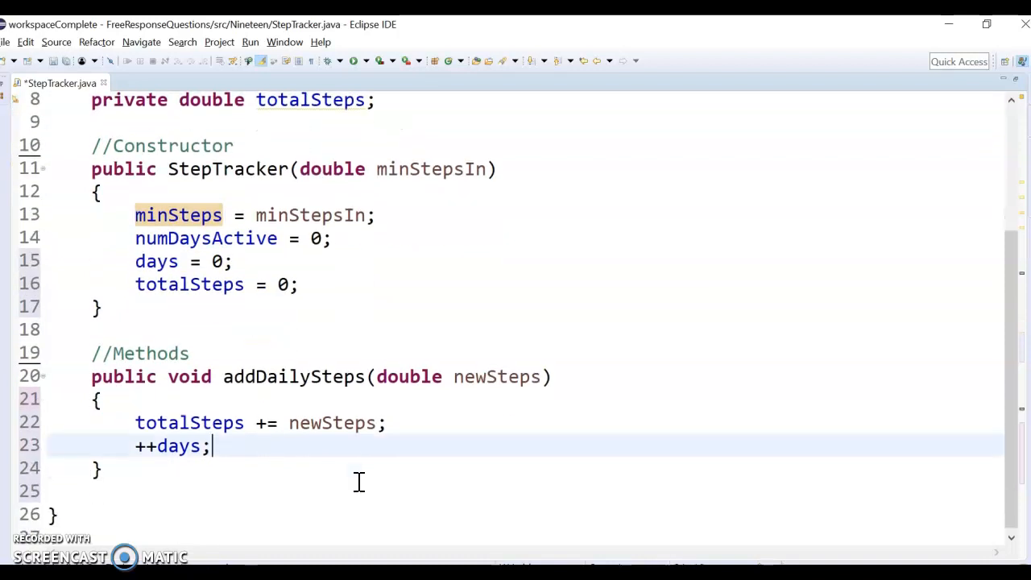
{"action": "key", "text": "Return"}
{"action": "key", "text": "Return"}
{"action": "key", "text": "Return"}
{"action": "key", "text": "Return"}
{"action": "key", "text": "Return"}
{"action": "key", "text": "Return"}
{"action": "key", "text": "Return"}
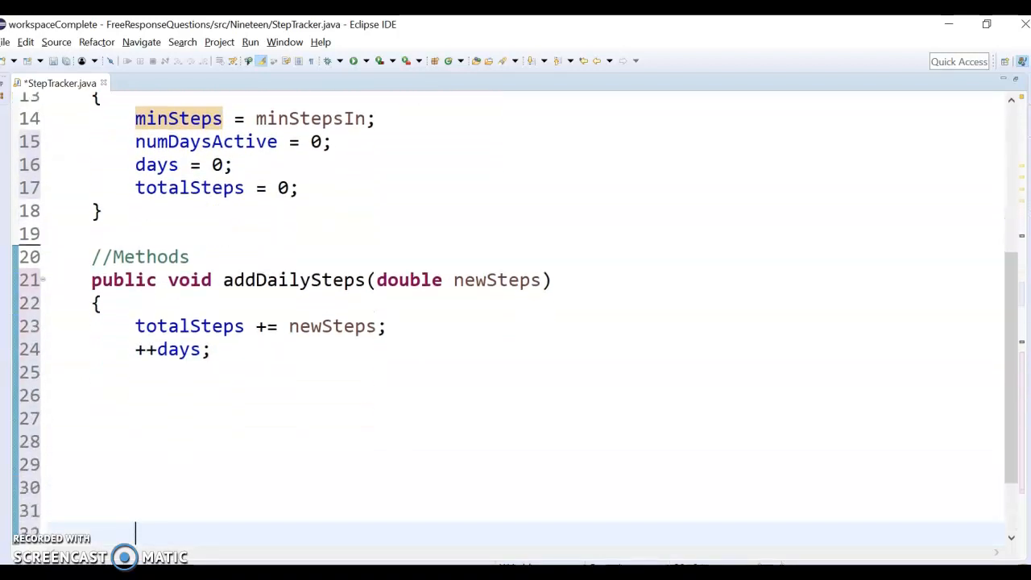
Step: Add 'if(newSteps >= minSteps) numDaysActive++;' to addDailySteps
{"action": "left_click", "coordinate": [175, 386]}
{"action": "type", "text": "if(newSteps >"}
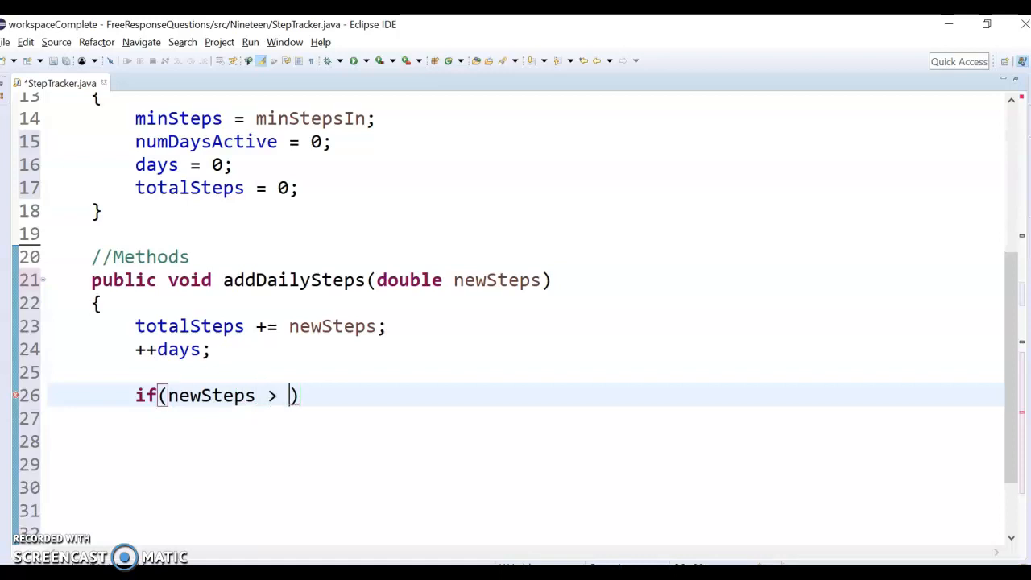
{"action": "key", "text": "BackSpace"}
{"action": "type", "text": "= "}
{"action": "type", "text": "minSteps"}
{"action": "key", "text": "Right"}
{"action": "key", "text": "Return"}
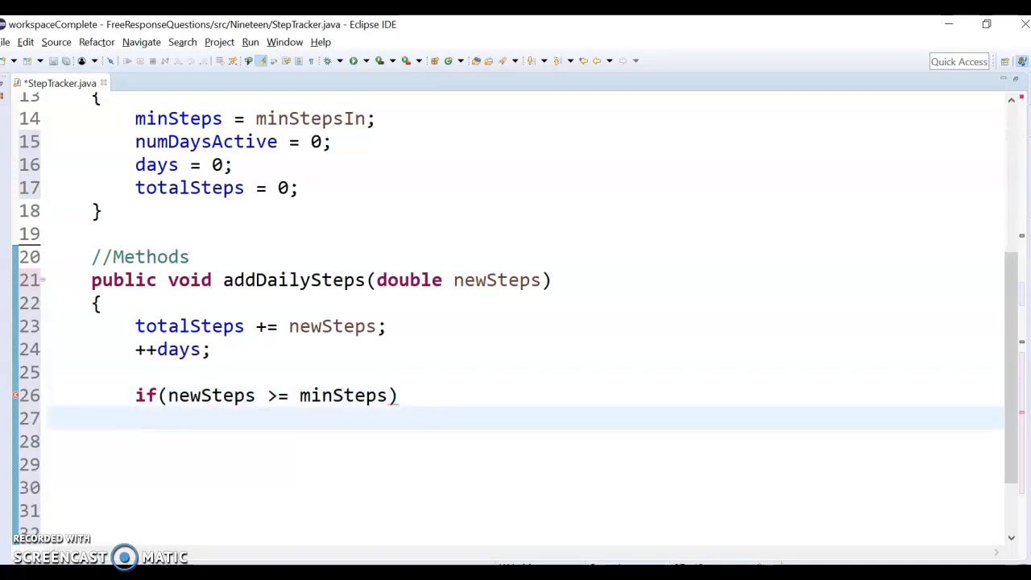
{"action": "type", "text": "numDaysActive++;"}
{"action": "key", "text": "Return"}
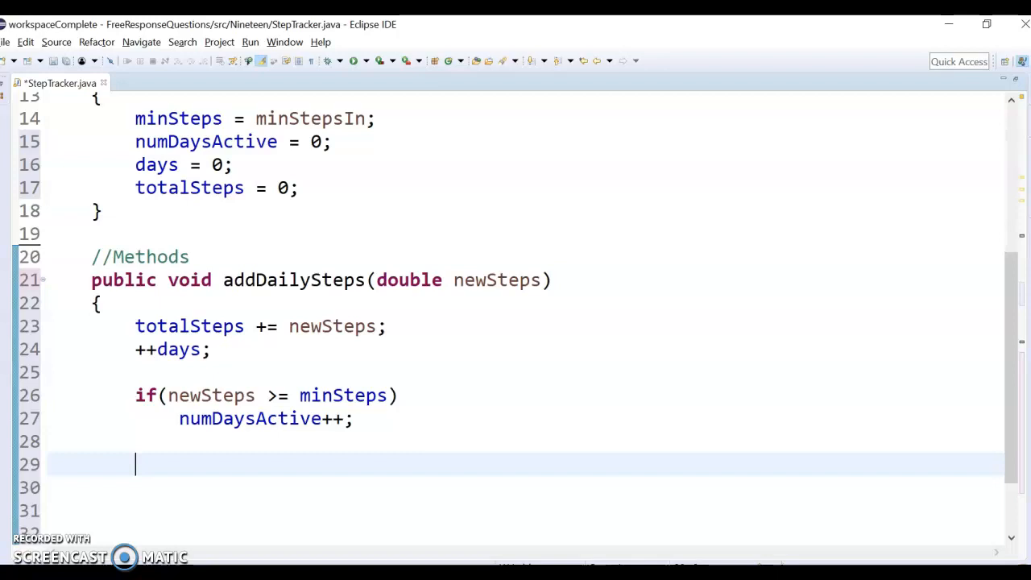
Step: Tidy the blank lines after the if and highlight the activeDays description in the spec
{"action": "key", "text": "Return"}
{"action": "key", "text": "Return"}
{"action": "key", "text": "Return"}
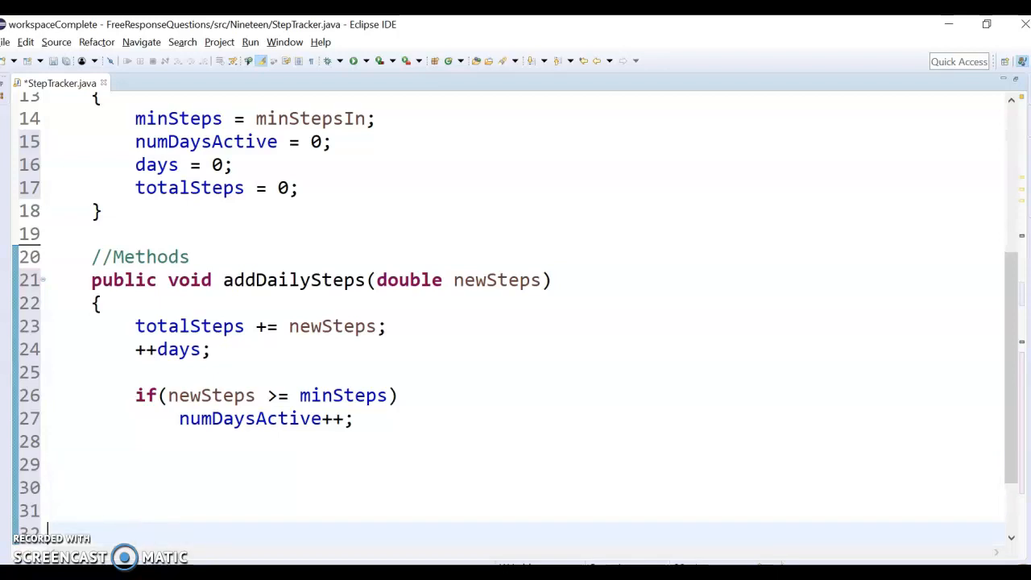
{"action": "key", "text": "BackSpace"}
{"action": "key", "text": "BackSpace"}
{"action": "key", "text": "BackSpace"}
{"action": "key", "text": "BackSpace"}
{"action": "key", "text": "BackSpace"}
{"action": "key", "text": "BackSpace"}
{"action": "key", "text": "BackSpace"}
{"action": "key", "text": "BackSpace"}
{"action": "key", "text": "BackSpace"}
{"action": "key", "text": "BackSpace"}
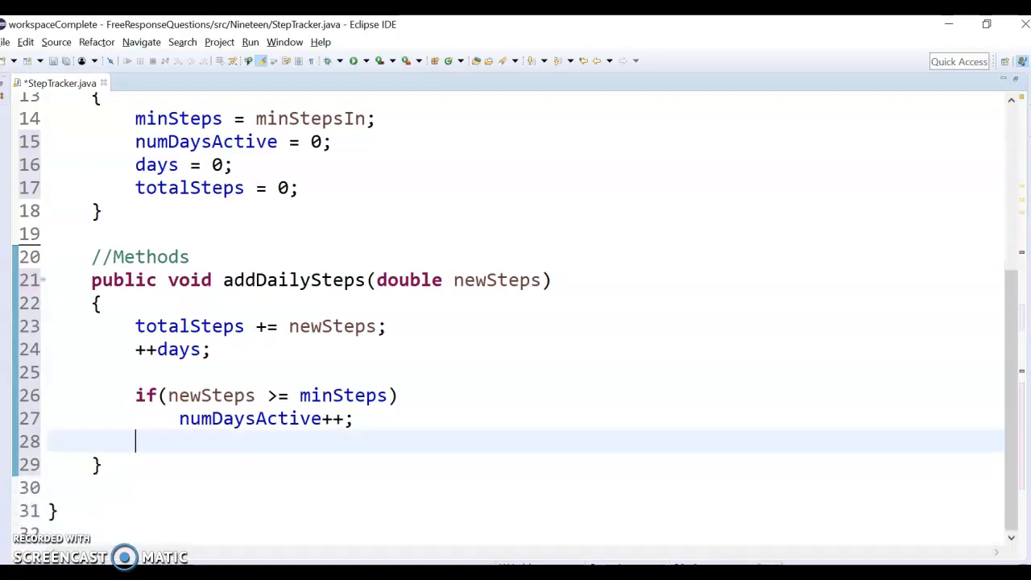
{"action": "key", "text": "BackSpace"}
{"action": "key", "text": "BackSpace"}
{"action": "key", "text": "BackSpace"}
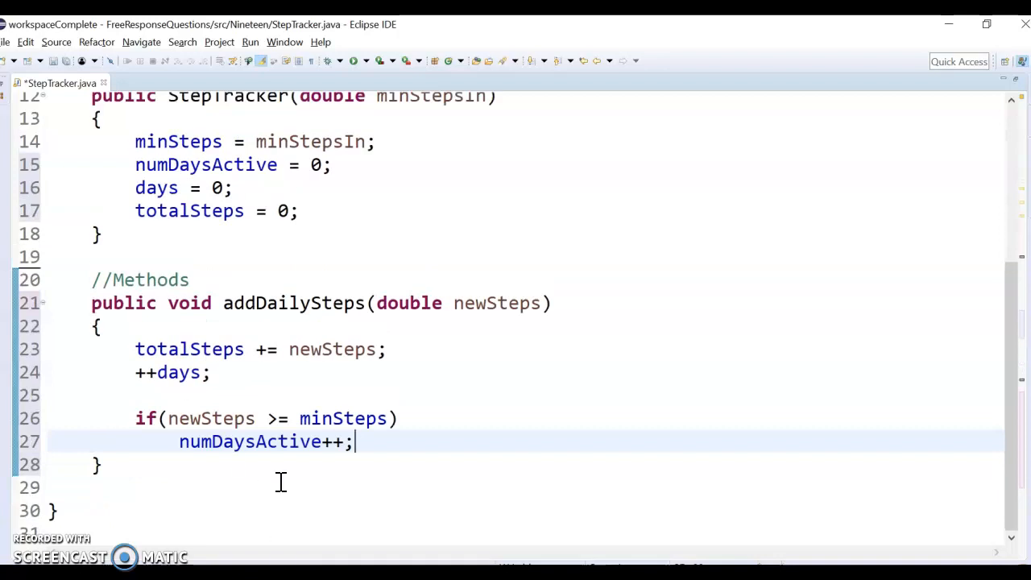
{"action": "key", "text": "alt+Tab"}
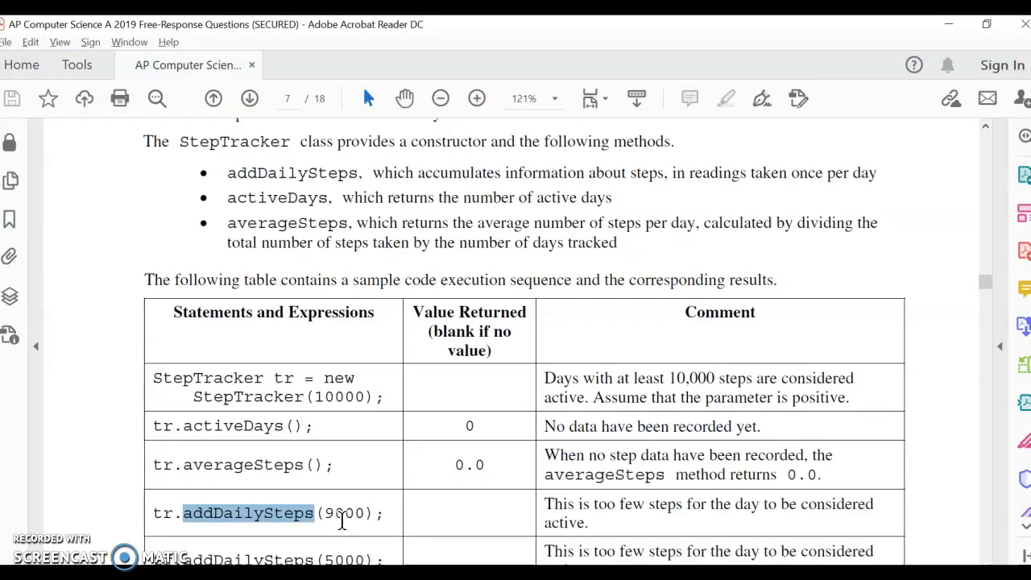
{"action": "left_click_drag", "start_coordinate": [228, 197], "coordinate": [620, 211]}
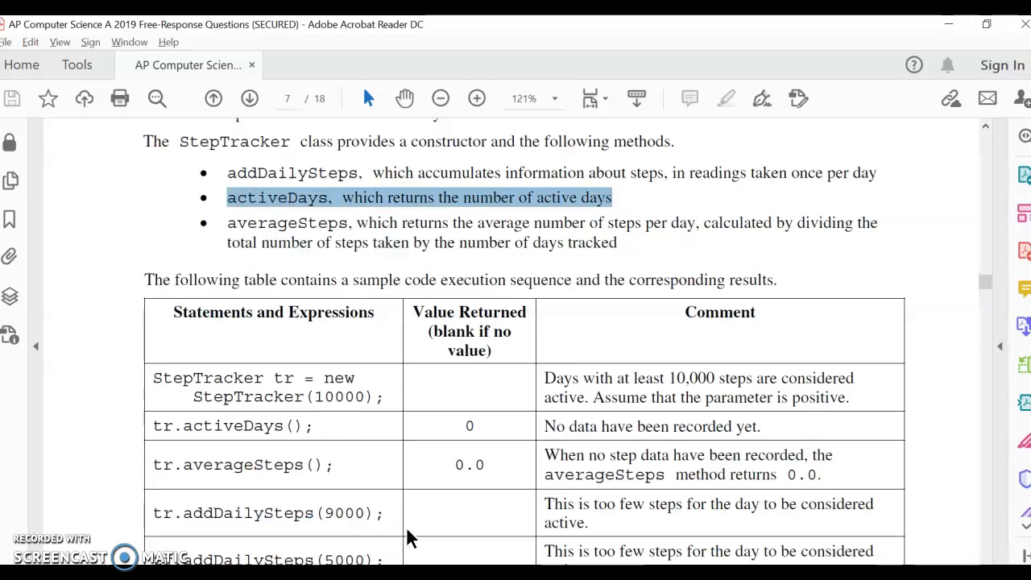
Step: Make room below addDailySteps for a new method
{"action": "key", "text": "alt+Tab"}
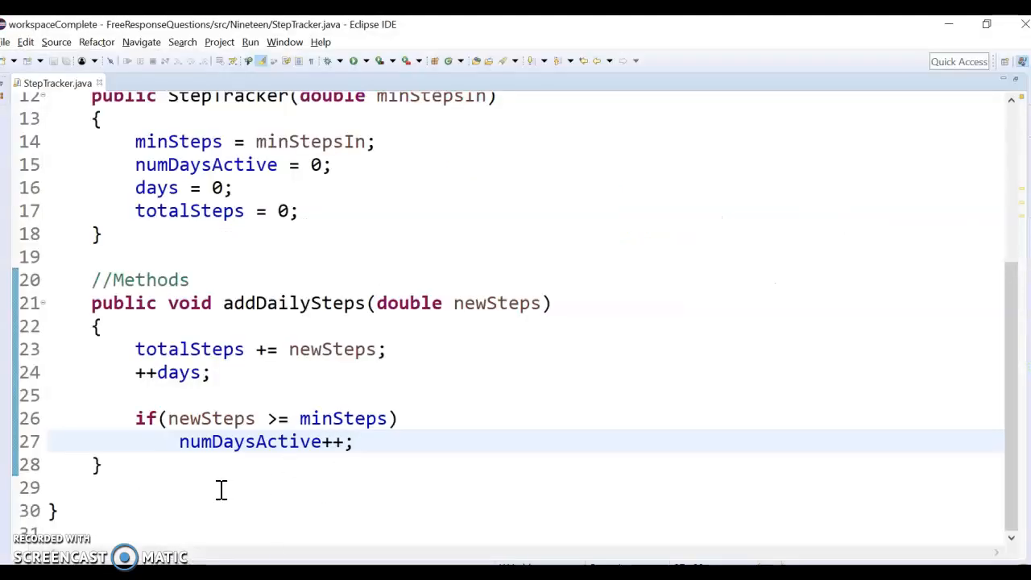
{"action": "left_click", "coordinate": [175, 489]}
{"action": "key", "text": "Return"}
{"action": "key", "text": "Return"}
{"action": "key", "text": "Up"}
{"action": "key", "text": "Tab"}
{"action": "scroll", "coordinate": [169, 415], "scroll_direction": "down", "scroll_amount": 1}
{"action": "key", "text": "Return"}
{"action": "key", "text": "Return"}
{"action": "key", "text": "Return"}
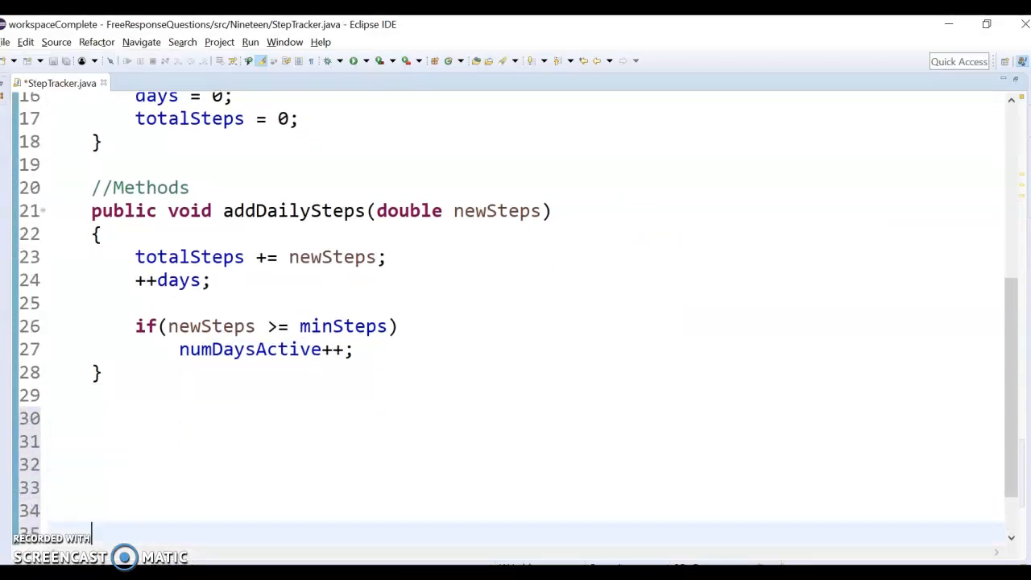
{"action": "scroll", "coordinate": [121, 445], "scroll_direction": "down", "scroll_amount": 1}
Step: Write 'public double activeDays()' returning numDaysActive
{"action": "left_click", "coordinate": [101, 373]}
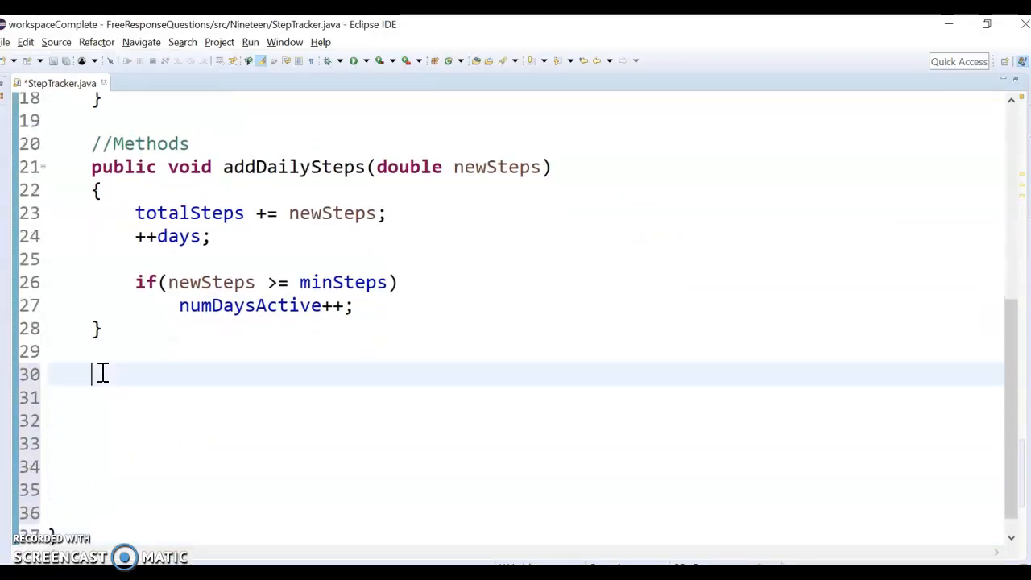
{"action": "type", "text": "public double activeDays()"}
{"action": "key", "text": "Return"}
{"action": "type", "text": "{"}
{"action": "key", "text": "Return"}
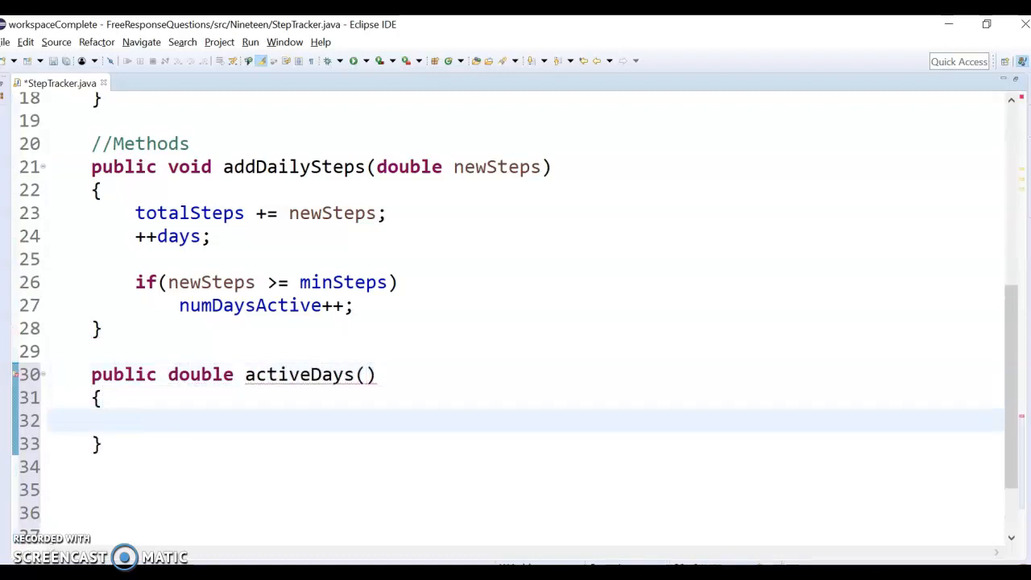
{"action": "type", "text": "return numDaysActive;"}
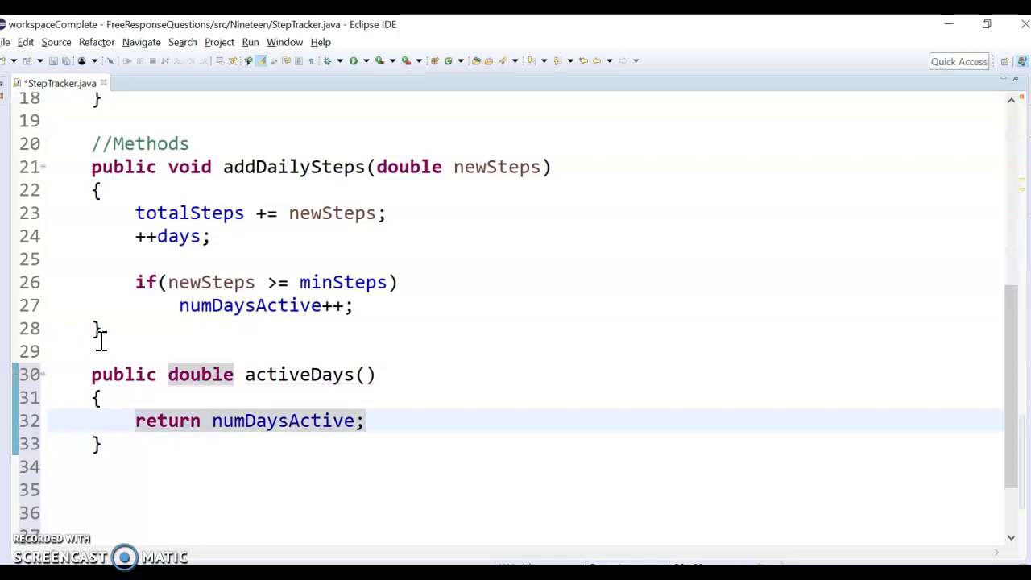
{"action": "left_click", "coordinate": [351, 306]}
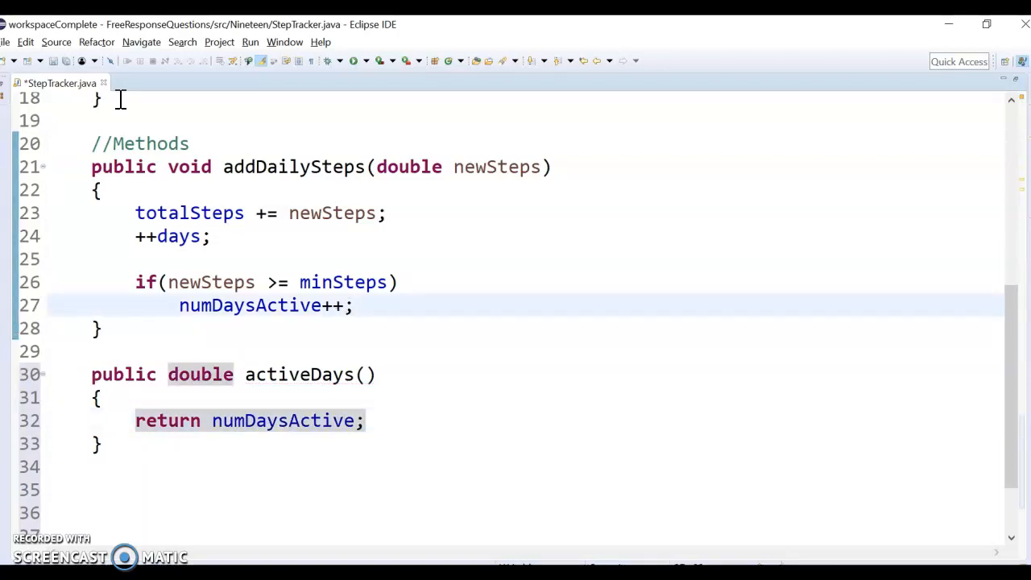
Step: Check the sample table rows where activeDays returns 0 and 2
{"action": "key", "text": "alt+Tab"}
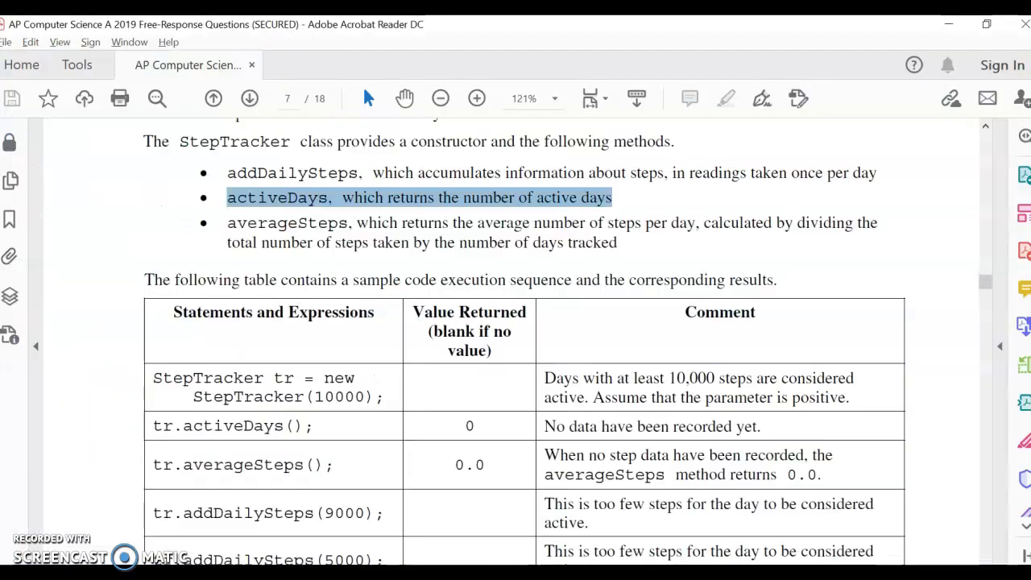
{"action": "scroll", "coordinate": [388, 482], "scroll_direction": "down", "scroll_amount": 2}
{"action": "scroll", "coordinate": [387, 433], "scroll_direction": "down", "scroll_amount": 1}
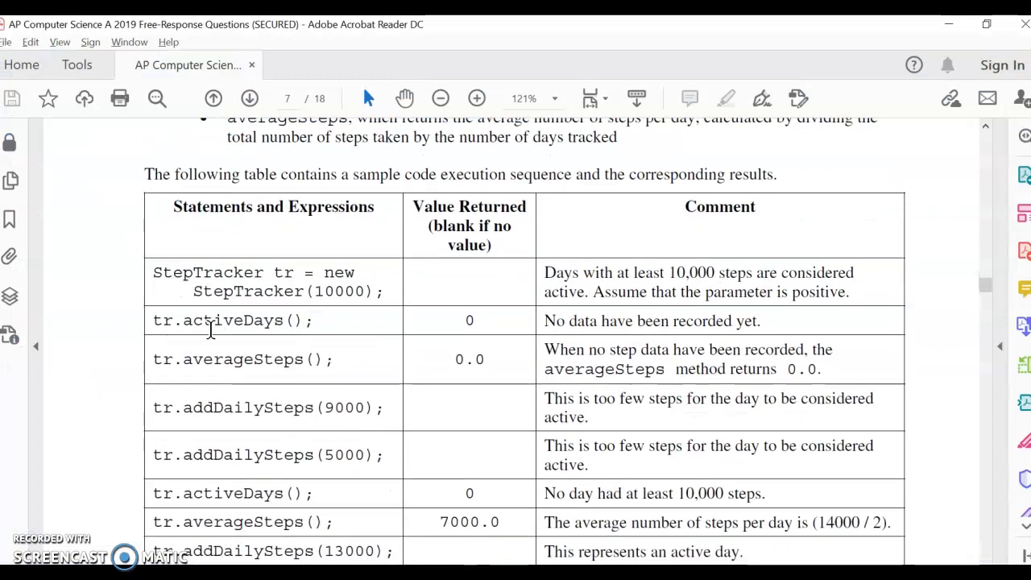
{"action": "double_click", "coordinate": [236, 325]}
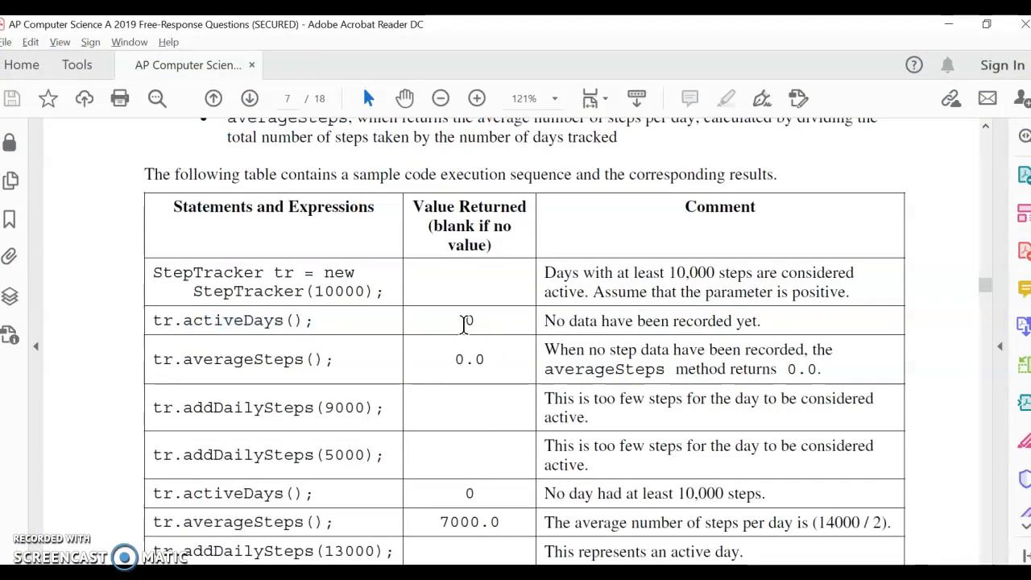
{"action": "double_click", "coordinate": [470, 322]}
{"action": "scroll", "coordinate": [484, 427], "scroll_direction": "down", "scroll_amount": 2}
{"action": "scroll", "coordinate": [483, 429], "scroll_direction": "down", "scroll_amount": 3}
{"action": "scroll", "coordinate": [482, 429], "scroll_direction": "down", "scroll_amount": 1}
{"action": "scroll", "coordinate": [480, 429], "scroll_direction": "down", "scroll_amount": 2}
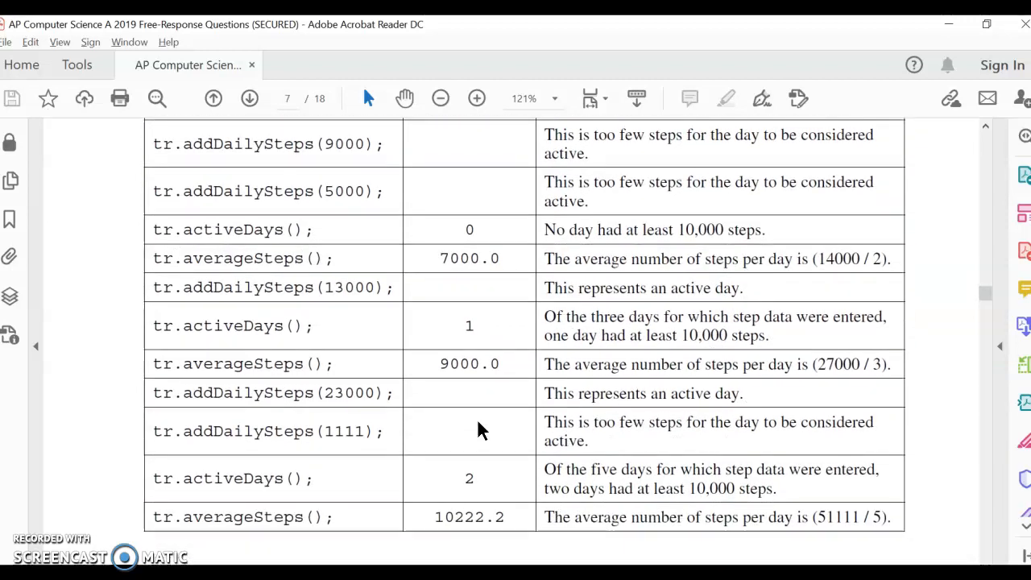
{"action": "double_click", "coordinate": [469, 478]}
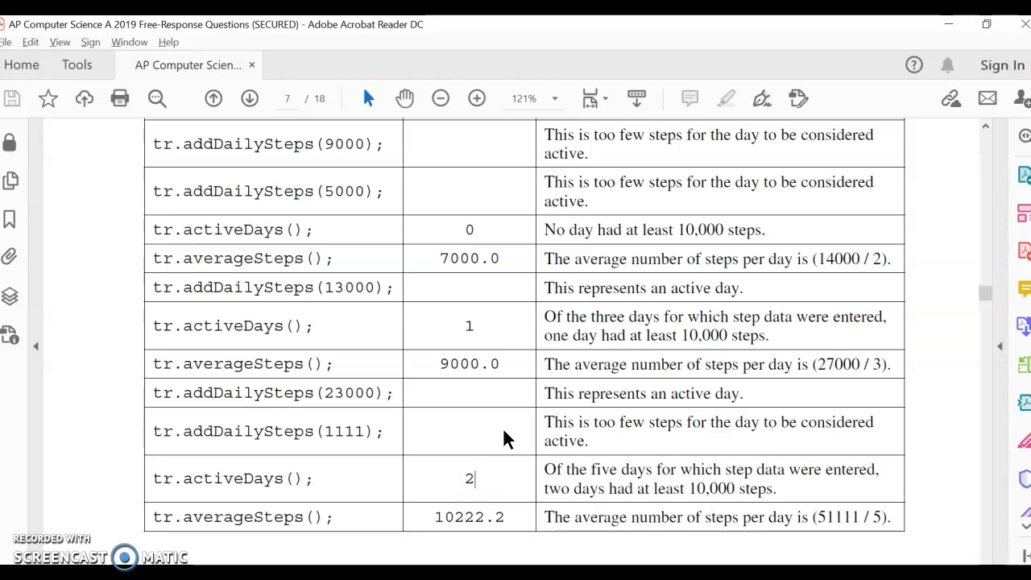
{"action": "scroll", "coordinate": [506, 435], "scroll_direction": "up", "scroll_amount": 2}
{"action": "scroll", "coordinate": [497, 409], "scroll_direction": "up", "scroll_amount": 1}
{"action": "scroll", "coordinate": [495, 405], "scroll_direction": "down", "scroll_amount": 1}
{"action": "scroll", "coordinate": [494, 403], "scroll_direction": "up", "scroll_amount": 1}
{"action": "scroll", "coordinate": [495, 407], "scroll_direction": "down", "scroll_amount": 1}
{"action": "scroll", "coordinate": [495, 413], "scroll_direction": "down", "scroll_amount": 1}
{"action": "scroll", "coordinate": [495, 413], "scroll_direction": "down", "scroll_amount": 1}
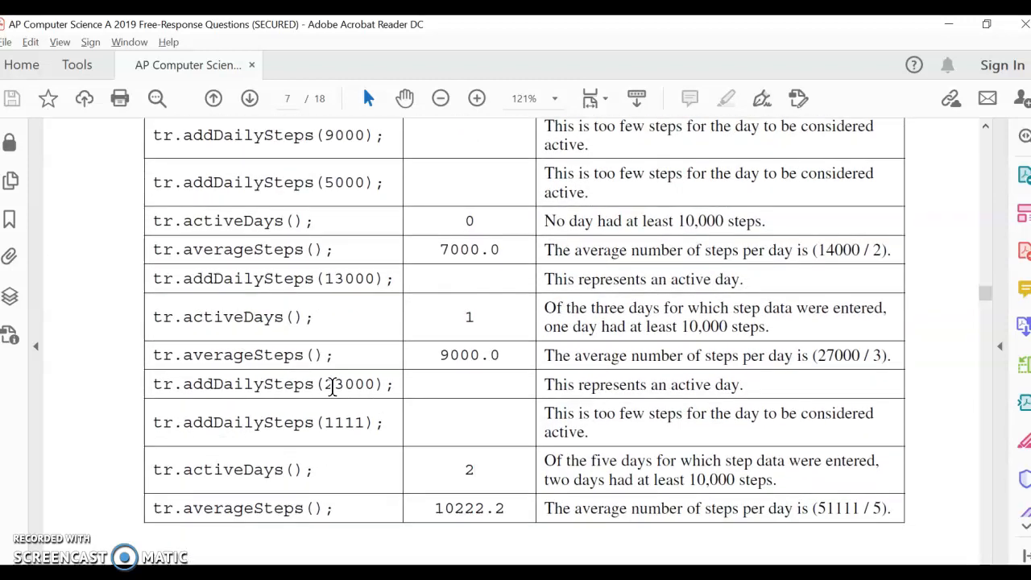
Step: Highlight the 13000 and 23000 step readings and the resulting activeDays value of 2
{"action": "left_click_drag", "start_coordinate": [321, 385], "coordinate": [375, 388]}
{"action": "left_click", "coordinate": [376, 388]}
{"action": "left_click", "coordinate": [342, 308]}
{"action": "double_click", "coordinate": [337, 278]}
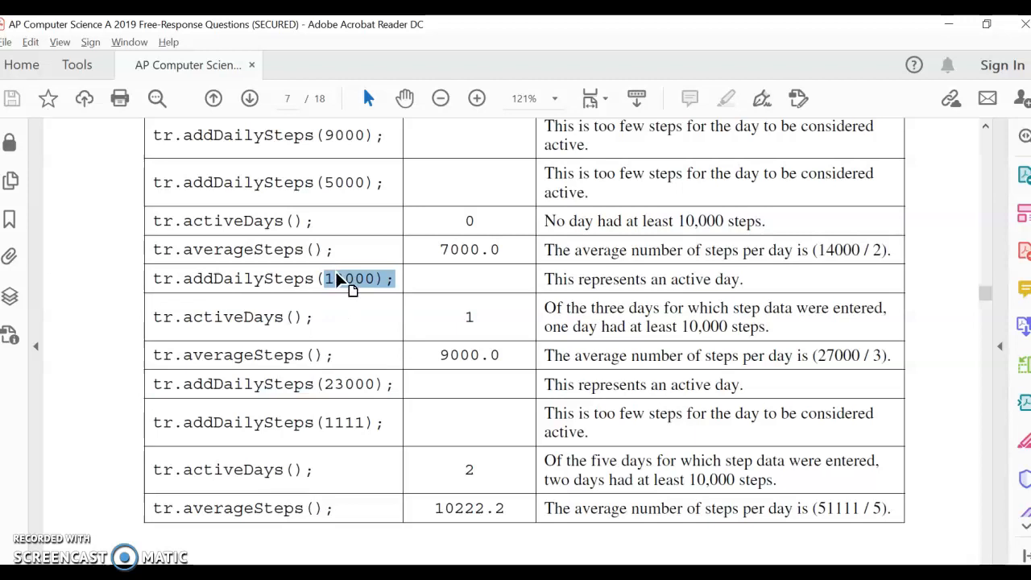
{"action": "double_click", "coordinate": [337, 385]}
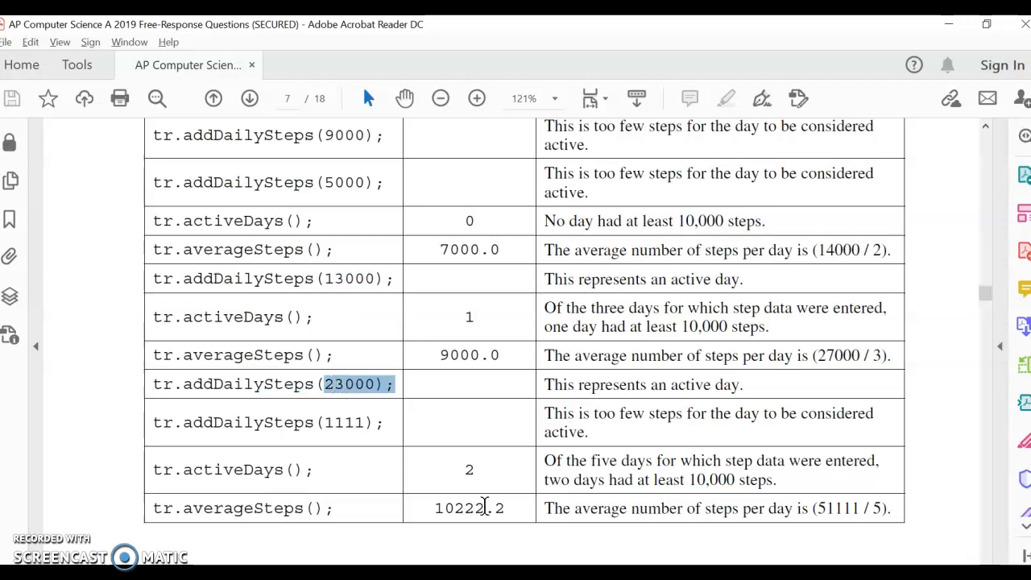
{"action": "double_click", "coordinate": [468, 472]}
{"action": "left_click", "coordinate": [512, 483]}
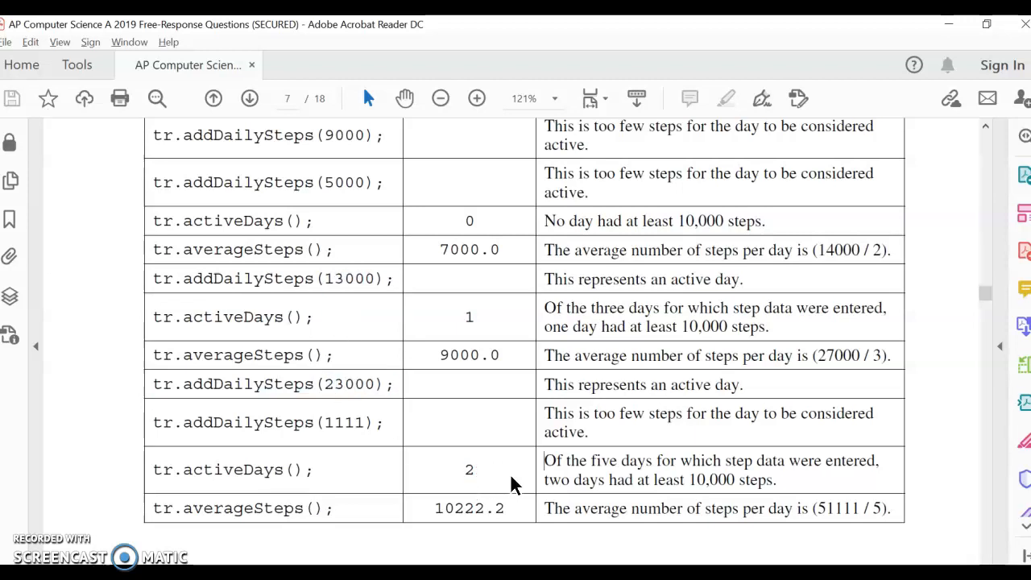
Step: Read the averageSteps description, then review the totalSteps and days fields it uses
{"action": "key", "text": "alt+Tab"}
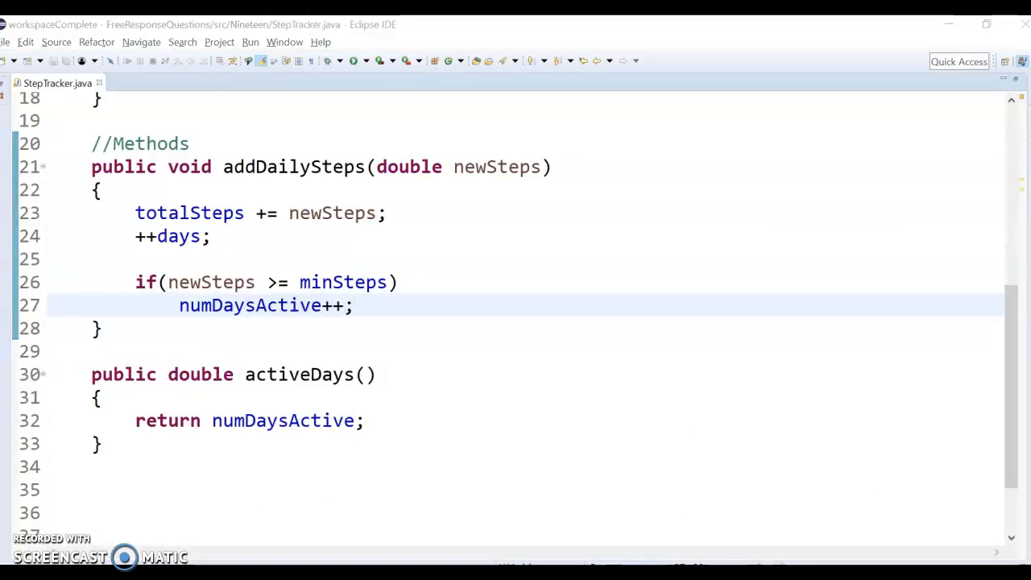
{"action": "key", "text": "alt+Tab"}
{"action": "scroll", "coordinate": [320, 306], "scroll_direction": "up", "scroll_amount": 2}
{"action": "scroll", "coordinate": [321, 306], "scroll_direction": "up", "scroll_amount": 2}
{"action": "scroll", "coordinate": [320, 306], "scroll_direction": "up", "scroll_amount": 2}
{"action": "scroll", "coordinate": [321, 306], "scroll_direction": "up", "scroll_amount": 1}
{"action": "scroll", "coordinate": [321, 306], "scroll_direction": "up", "scroll_amount": 1}
{"action": "double_click", "coordinate": [274, 232]}
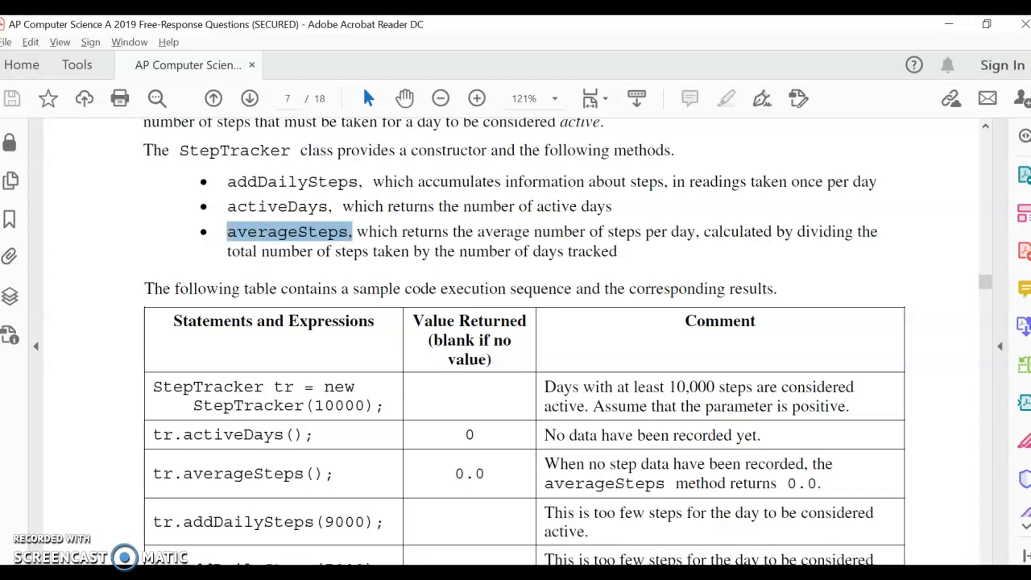
{"action": "key", "text": "alt+Tab"}
{"action": "scroll", "coordinate": [240, 299], "scroll_direction": "up", "scroll_amount": 1}
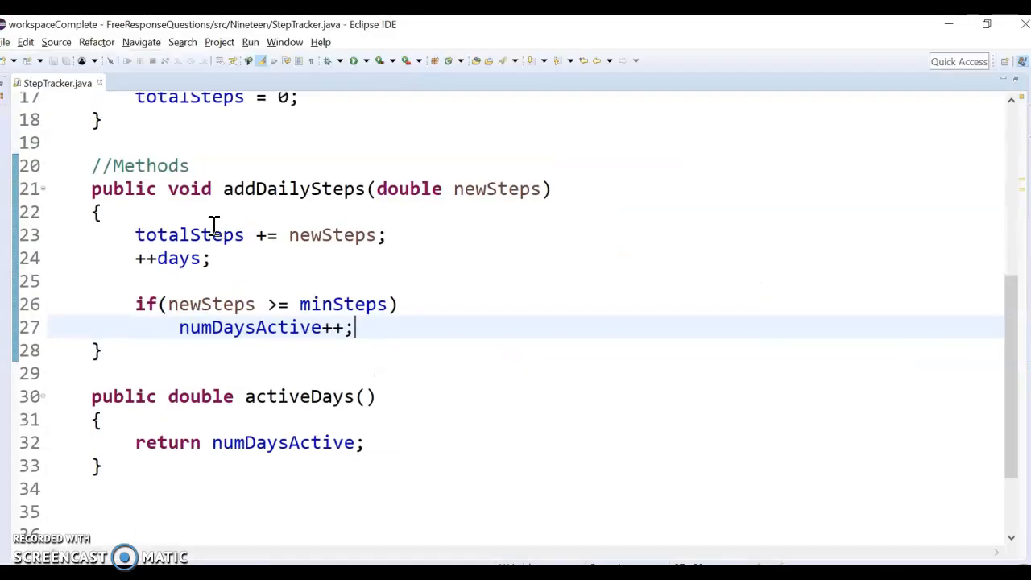
{"action": "double_click", "coordinate": [203, 234]}
{"action": "double_click", "coordinate": [169, 258]}
{"action": "scroll", "coordinate": [190, 435], "scroll_direction": "down", "scroll_amount": 1}
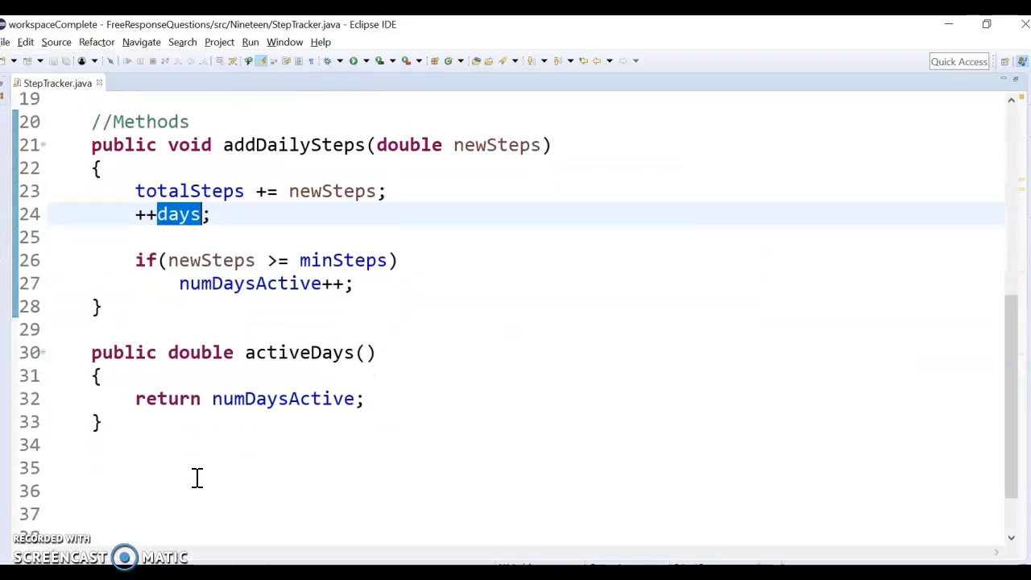
Step: Begin a 'public double' declaration below activeDays and select averageSteps in the spec
{"action": "left_click", "coordinate": [149, 444]}
{"action": "key", "text": "Return"}
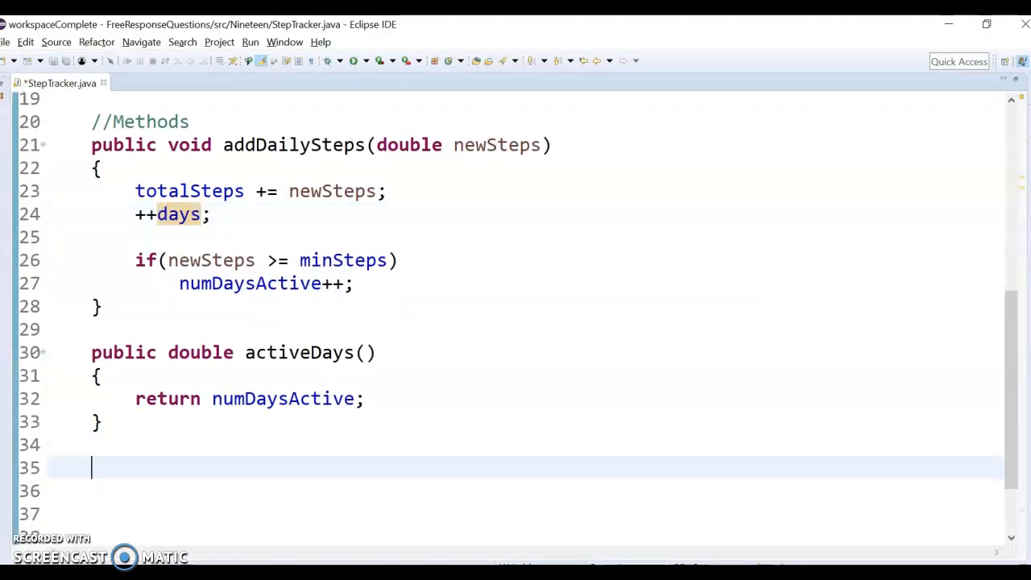
{"action": "type", "text": "public double"}
{"action": "key", "text": "alt+Tab"}
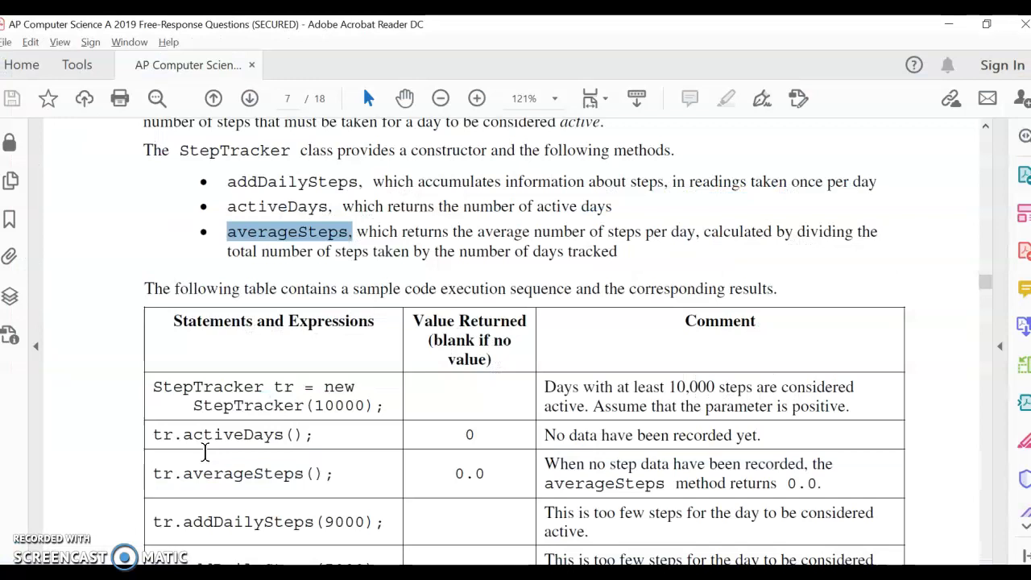
{"action": "double_click", "coordinate": [312, 233]}
Step: Paste averageSteps into the header, add '()' and open its braces
{"action": "key", "text": "ctrl+c"}
{"action": "key", "text": "alt+Tab"}
{"action": "key", "text": "ctrl+v"}
{"action": "type", "text": "("}
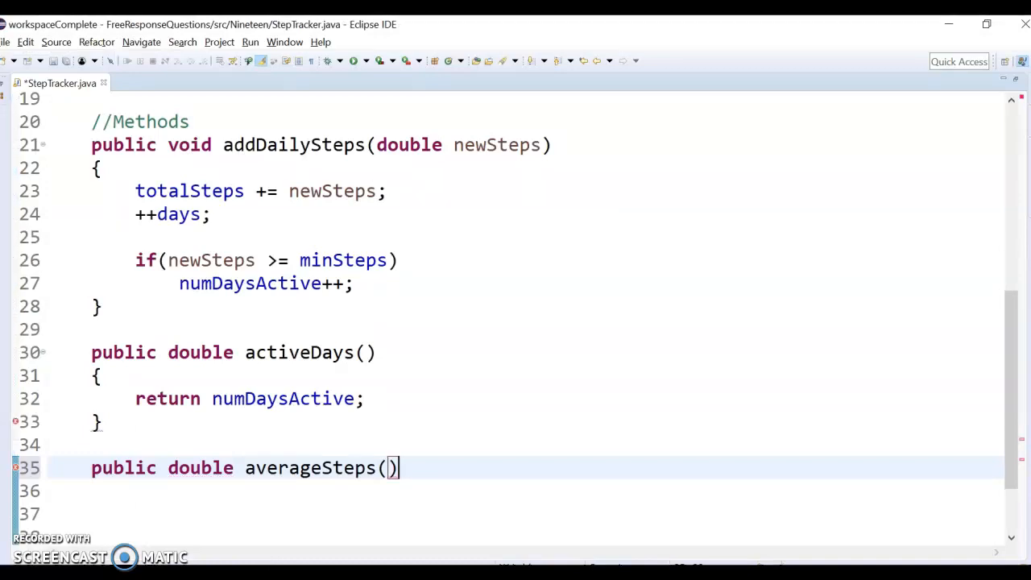
{"action": "key", "text": "Return"}
{"action": "type", "text": "{"}
{"action": "key", "text": "Return"}
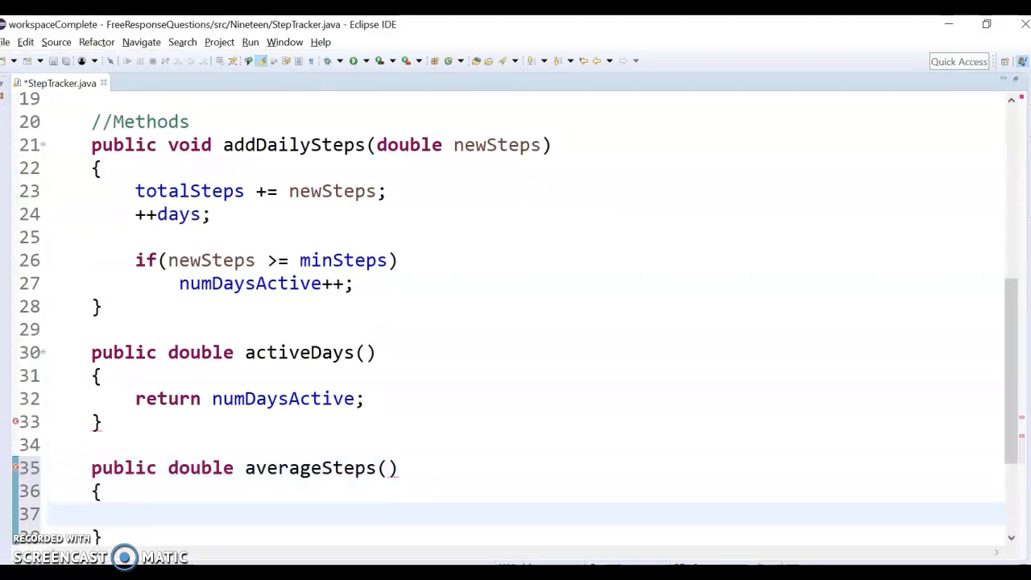
{"action": "scroll", "coordinate": [287, 328], "scroll_direction": "down", "scroll_amount": 1}
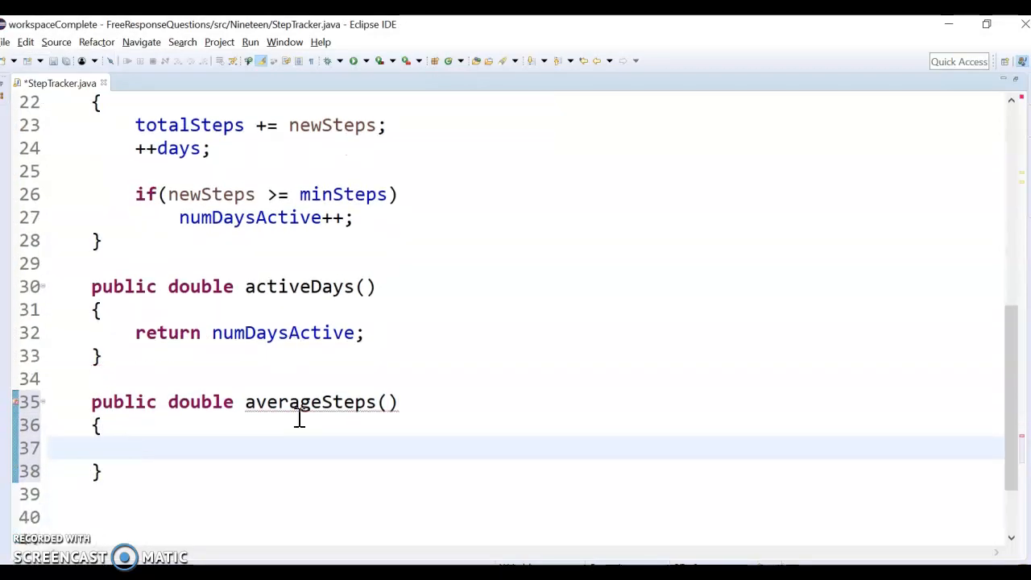
{"action": "type", "text": "return "}
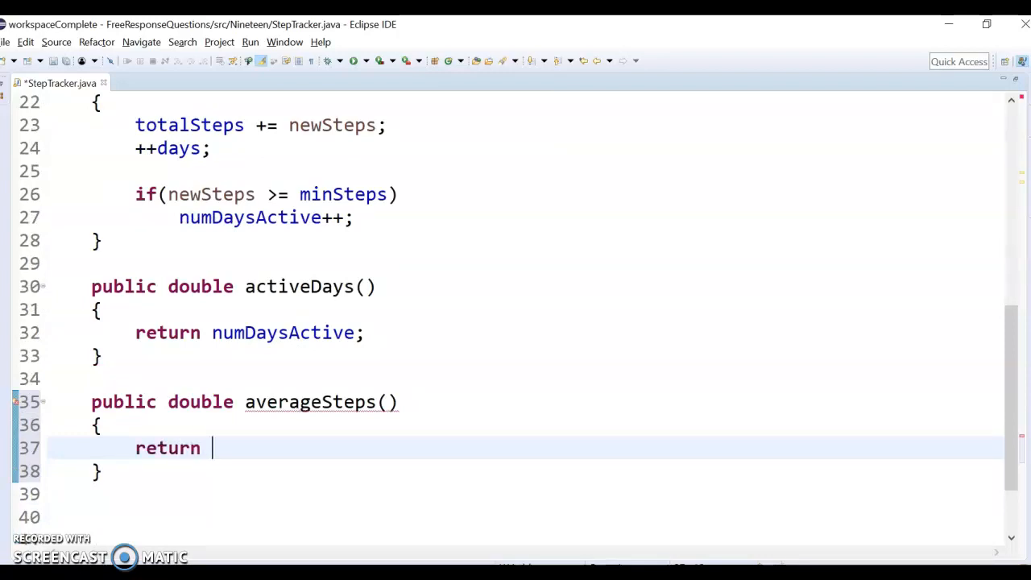
{"action": "type", "text": "tota"}
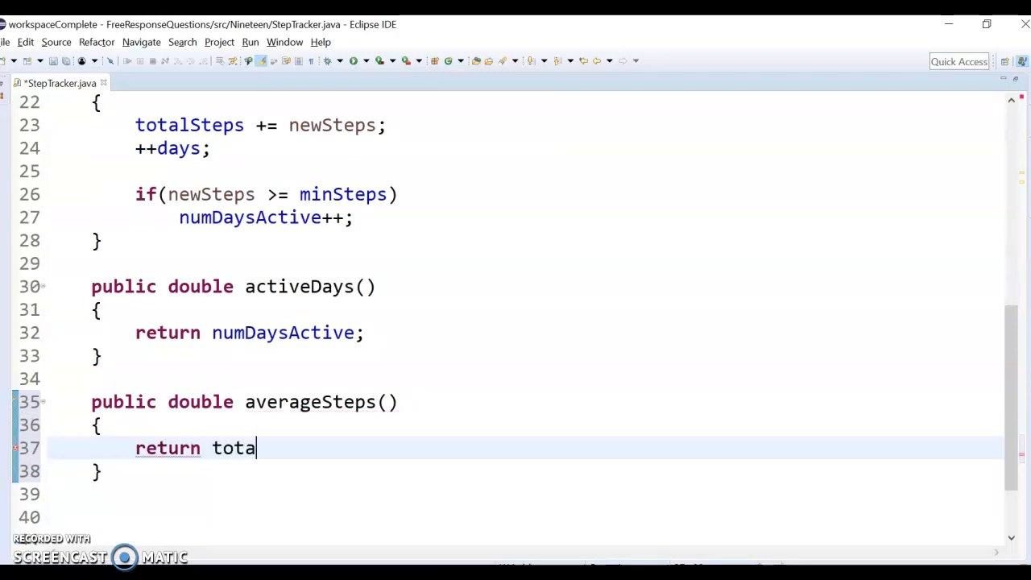
{"action": "type", "text": "ls"}
Step: Write 'return totalSteps / days;' and check the method's double return type
{"action": "key", "text": "BackSpace"}
{"action": "type", "text": "Steps / days;"}
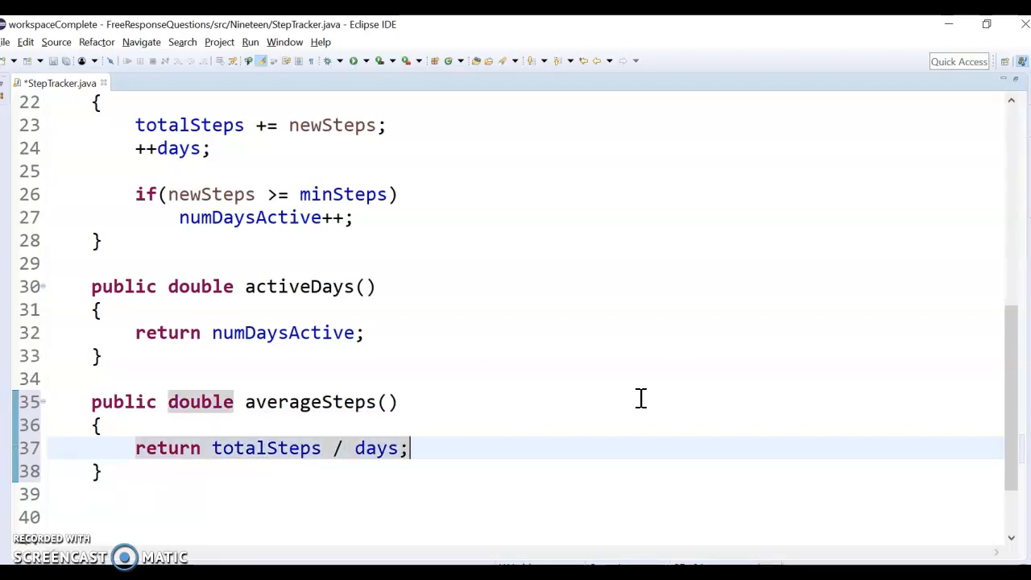
{"action": "left_click", "coordinate": [200, 401]}
{"action": "double_click", "coordinate": [200, 401]}
{"action": "left_click", "coordinate": [569, 363]}
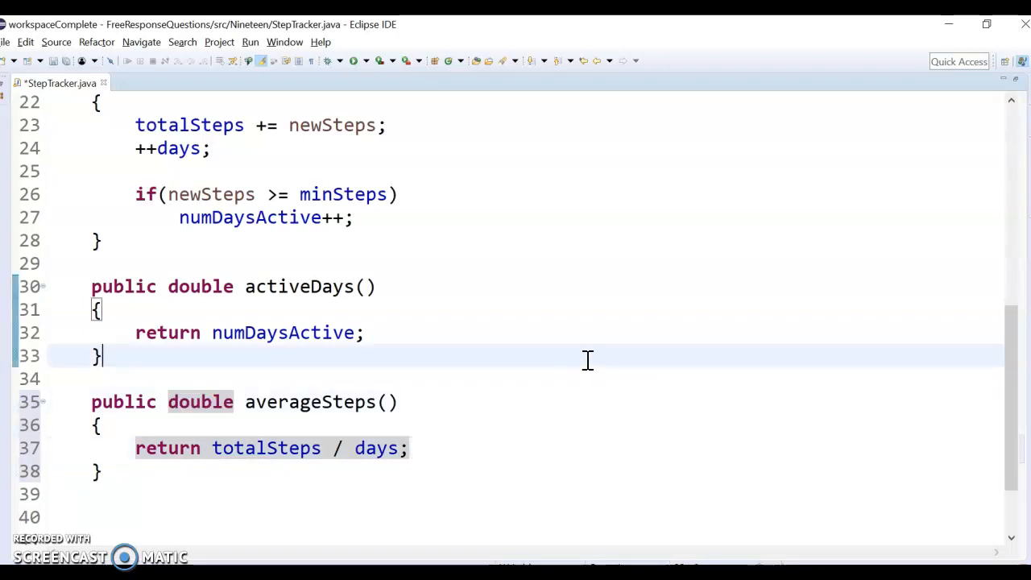
{"action": "key", "text": "alt+Tab"}
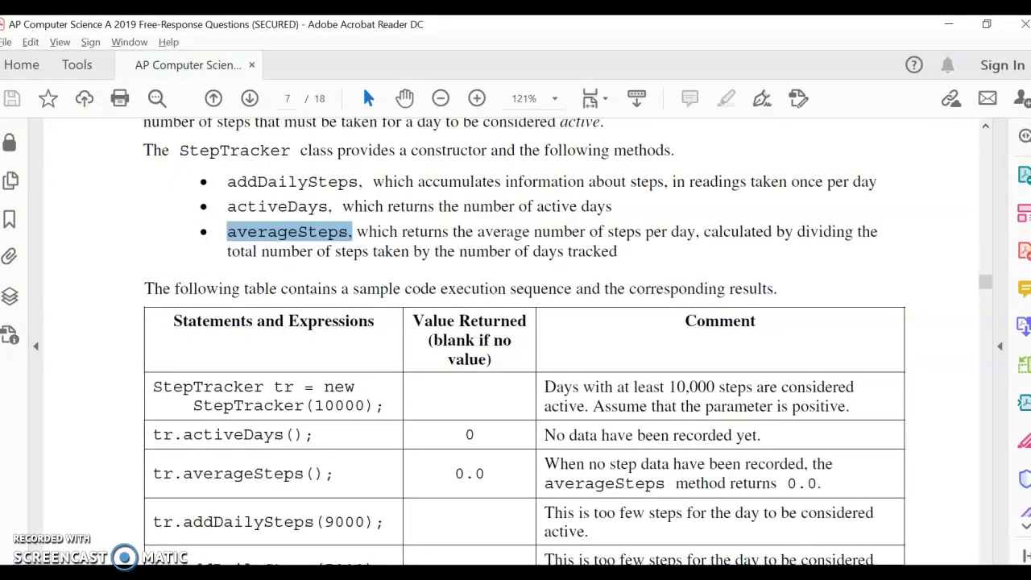
{"action": "key", "text": "alt+Tab"}
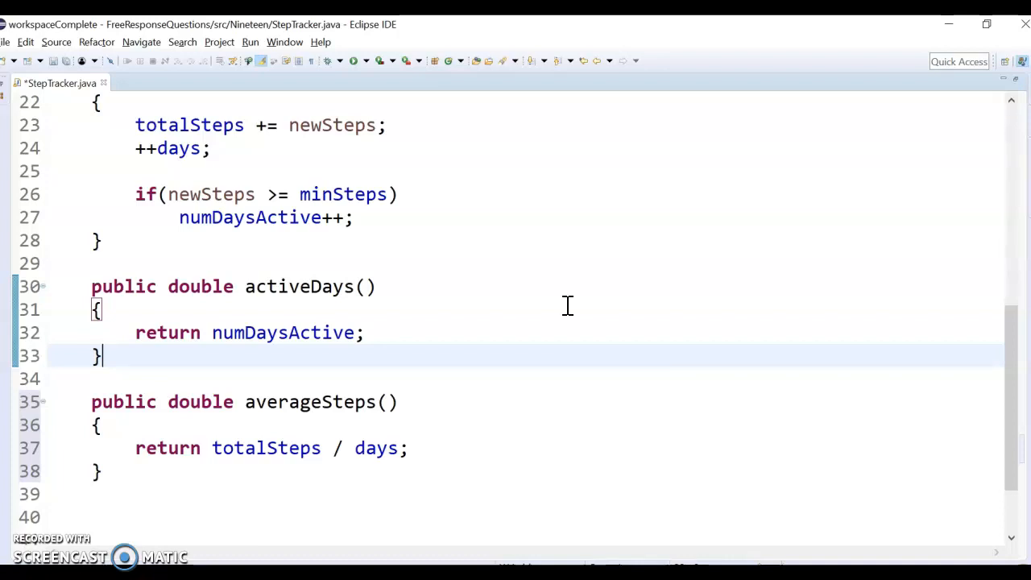
{"action": "double_click", "coordinate": [376, 449]}
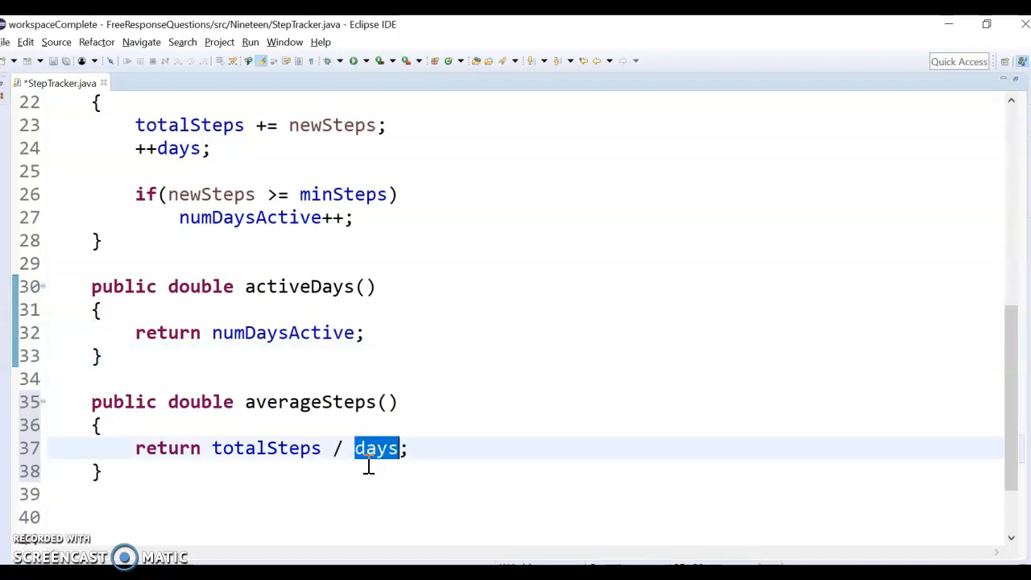
{"action": "key", "text": "alt+Tab"}
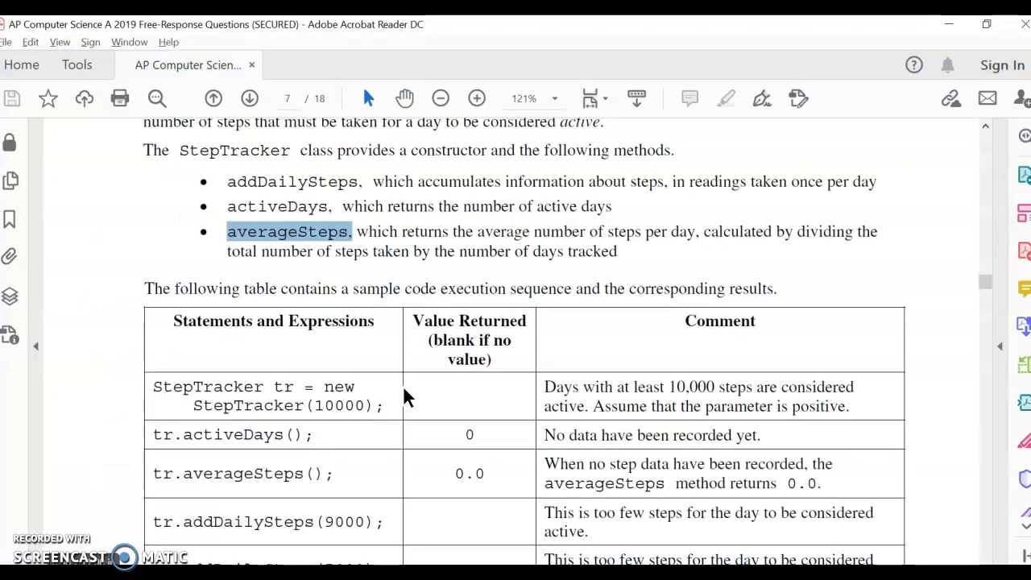
{"action": "scroll", "coordinate": [419, 415], "scroll_direction": "down", "scroll_amount": 3}
{"action": "scroll", "coordinate": [419, 423], "scroll_direction": "down", "scroll_amount": 1}
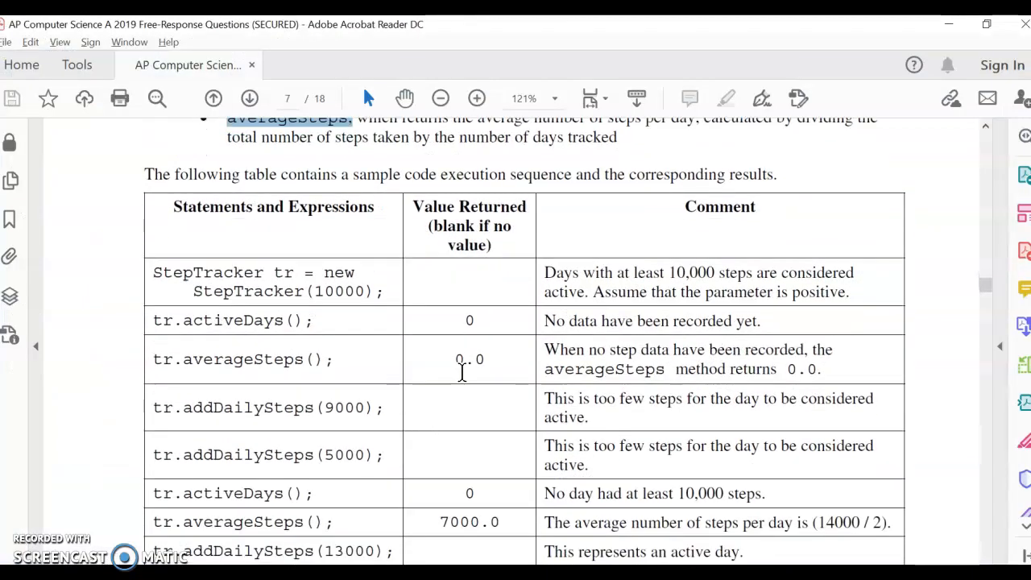
{"action": "left_click_drag", "start_coordinate": [454, 360], "coordinate": [877, 356]}
{"action": "double_click", "coordinate": [803, 369]}
{"action": "left_click", "coordinate": [823, 355]}
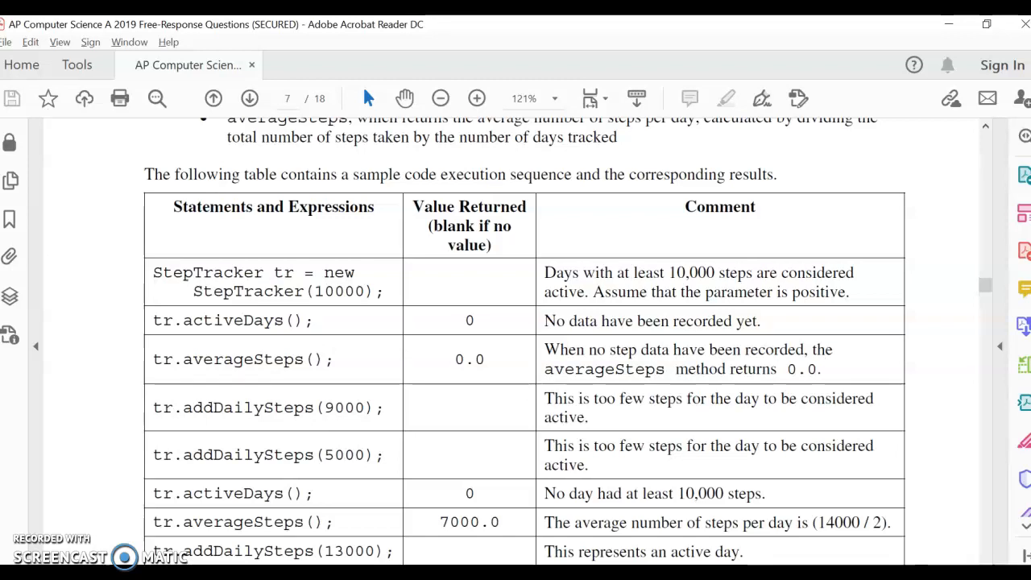
{"action": "key", "text": "alt+Tab"}
{"action": "scroll", "coordinate": [378, 314], "scroll_direction": "up", "scroll_amount": 2}
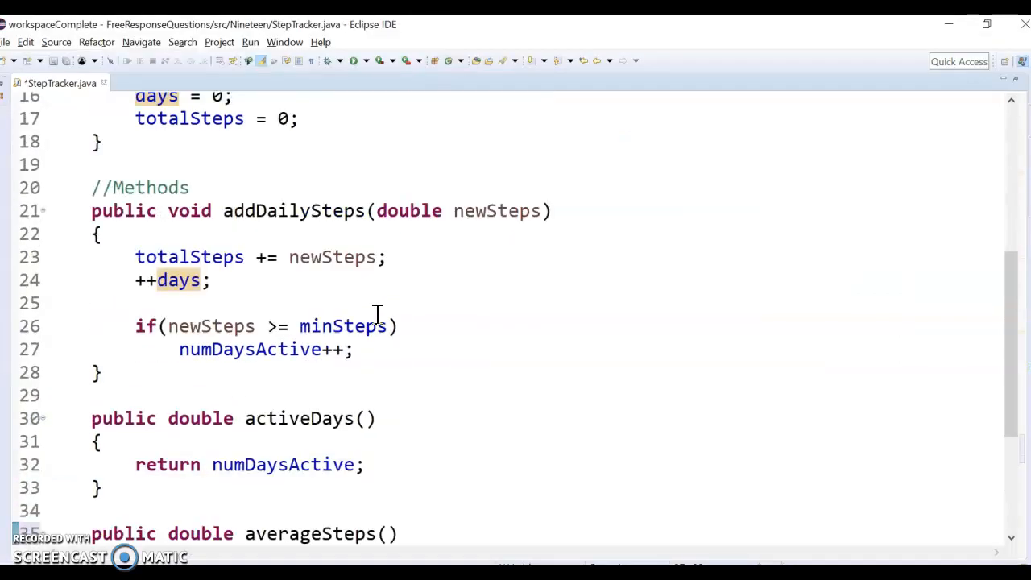
{"action": "scroll", "coordinate": [196, 185], "scroll_direction": "up", "scroll_amount": 1}
{"action": "left_click_drag", "start_coordinate": [196, 185], "coordinate": [287, 207]}
{"action": "scroll", "coordinate": [410, 362], "scroll_direction": "down", "scroll_amount": 2}
{"action": "scroll", "coordinate": [419, 420], "scroll_direction": "down", "scroll_amount": 3}
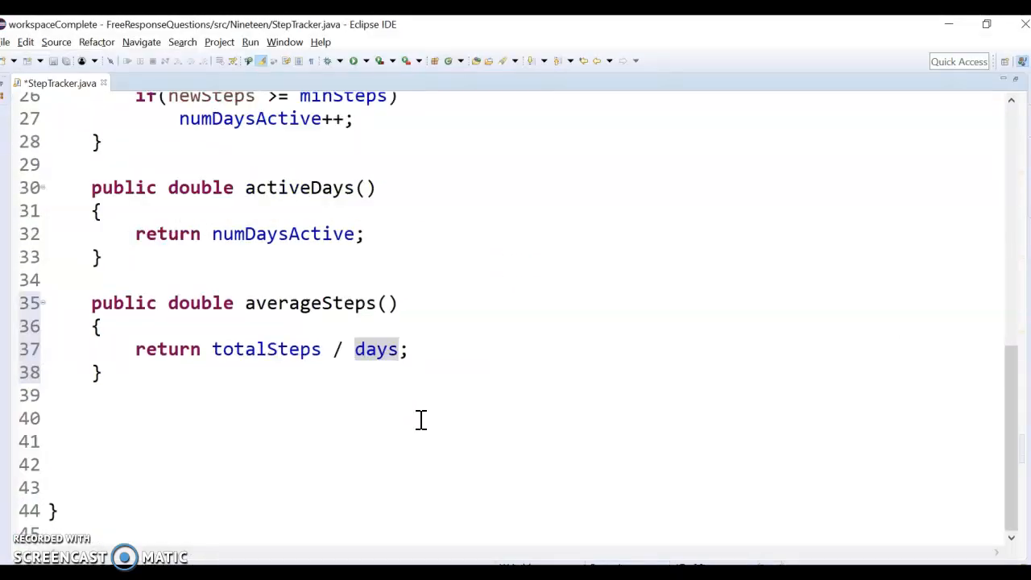
Step: Insert 'if(days == 0) return 0; else' above the division in averageSteps
{"action": "left_click", "coordinate": [376, 366]}
{"action": "scroll", "coordinate": [412, 186], "scroll_direction": "up", "scroll_amount": 1}
{"action": "scroll", "coordinate": [274, 207], "scroll_direction": "up", "scroll_amount": 1}
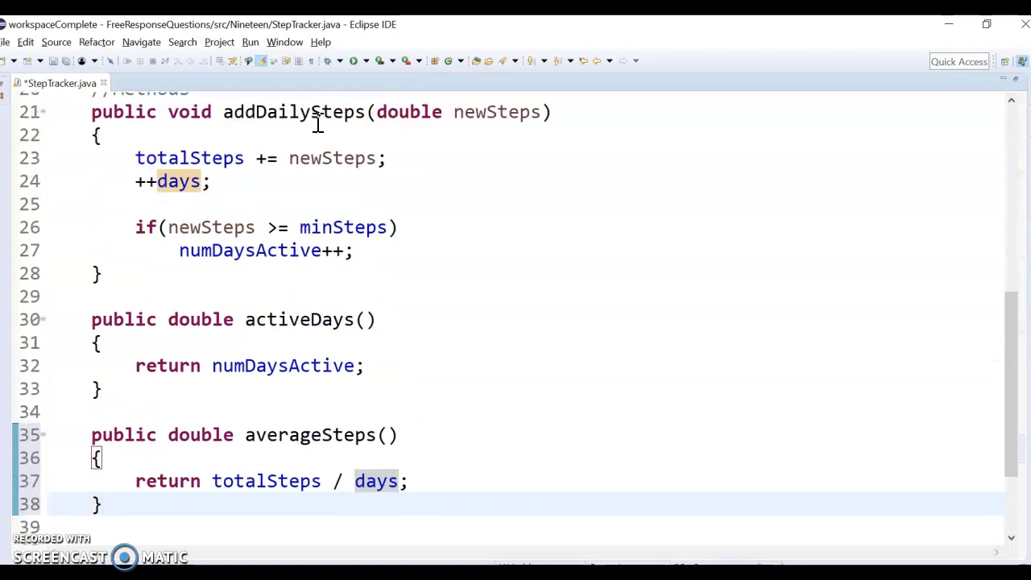
{"action": "scroll", "coordinate": [417, 363], "scroll_direction": "down", "scroll_amount": 1}
{"action": "scroll", "coordinate": [357, 402], "scroll_direction": "down", "scroll_amount": 2}
{"action": "double_click", "coordinate": [356, 419]}
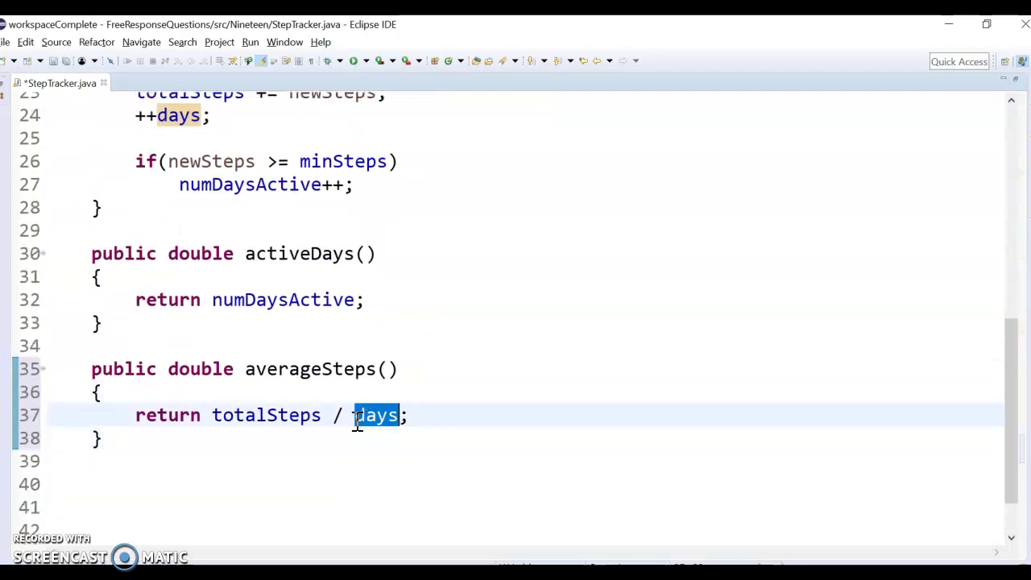
{"action": "left_click", "coordinate": [194, 397]}
{"action": "key", "text": "Return"}
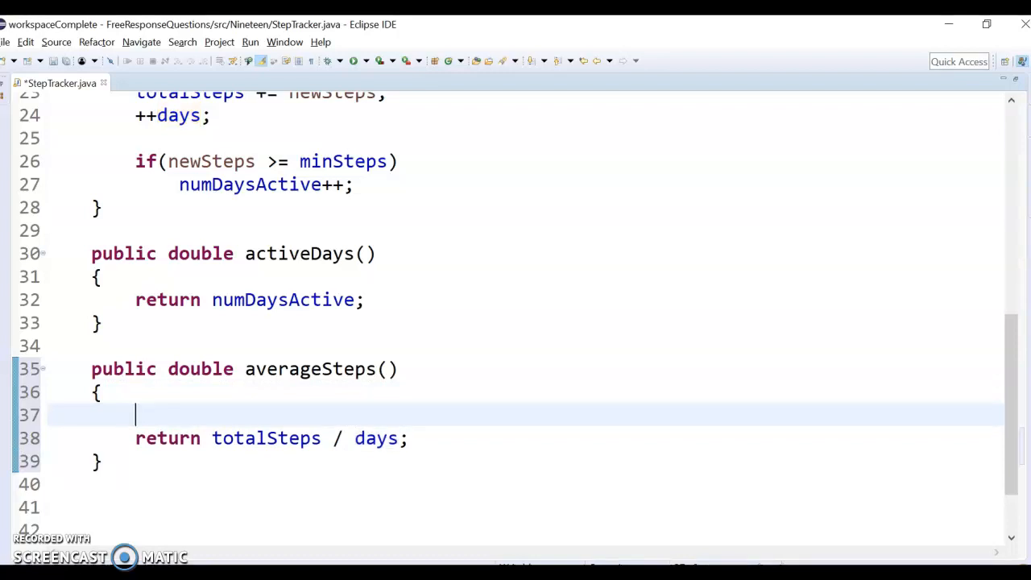
{"action": "type", "text": "if(days == 0)"}
{"action": "key", "text": "Return"}
{"action": "type", "text": "return 0o"}
{"action": "key", "text": "BackSpace"}
{"action": "type", "text": ";"}
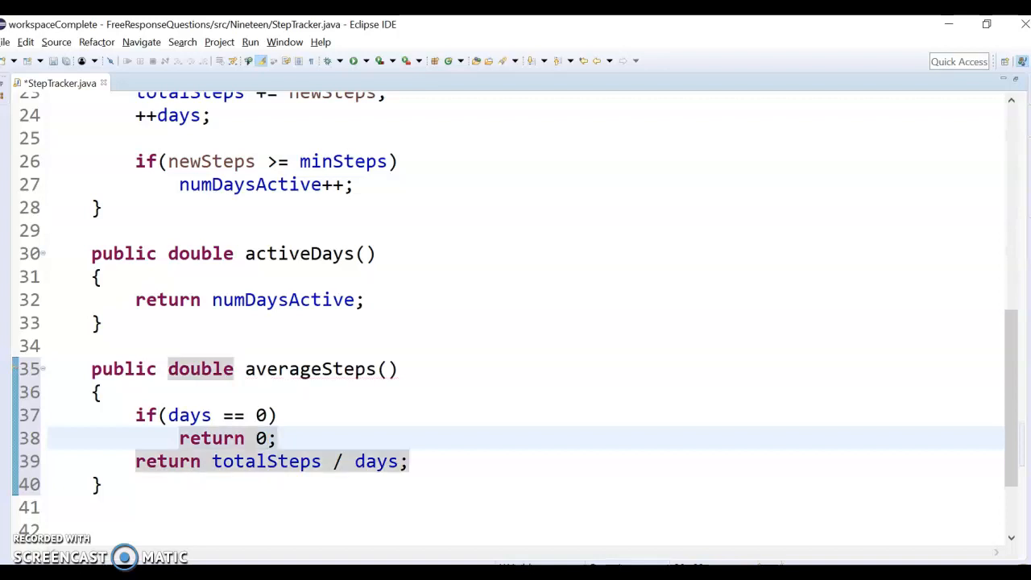
{"action": "key", "text": "Return"}
{"action": "type", "text": "else"}
Step: Indent 'return totalSteps / days;' under the else and review the uses of days
{"action": "key", "text": "Down"}
{"action": "key", "text": "Home"}
{"action": "key", "text": "Tab"}
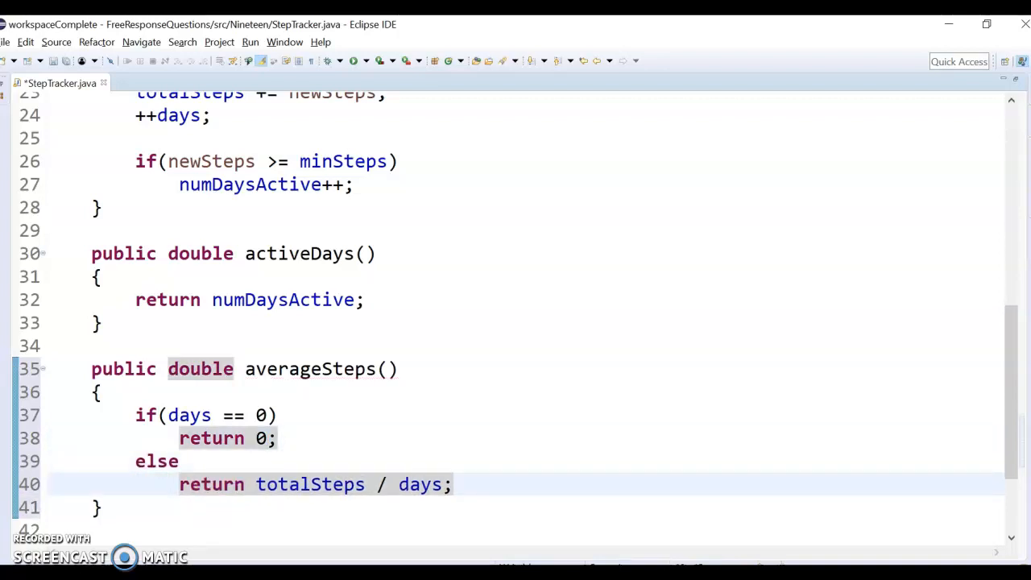
{"action": "left_click", "coordinate": [419, 404]}
{"action": "scroll", "coordinate": [418, 404], "scroll_direction": "down", "scroll_amount": 1}
{"action": "double_click", "coordinate": [412, 440]}
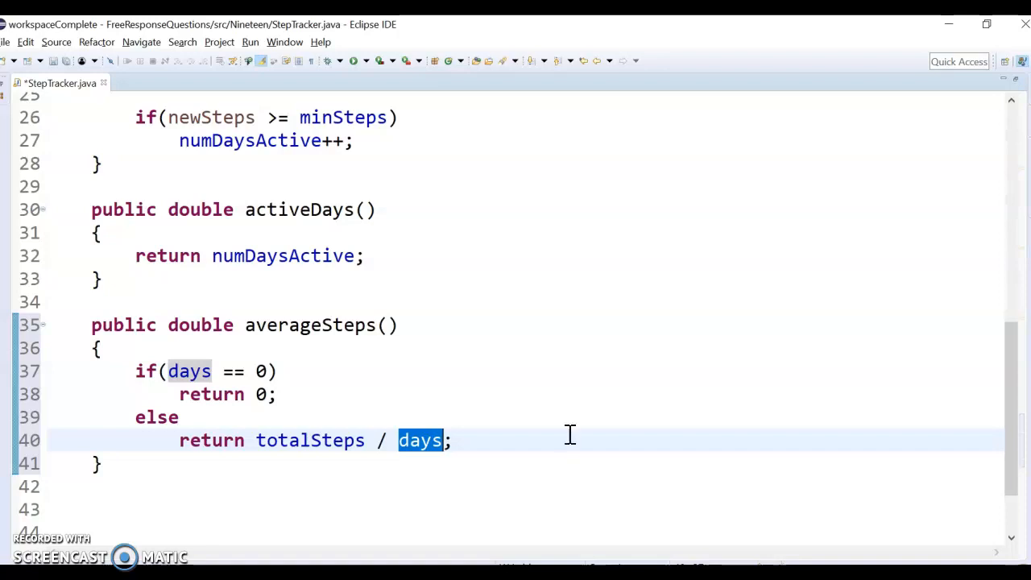
{"action": "left_click", "coordinate": [516, 394]}
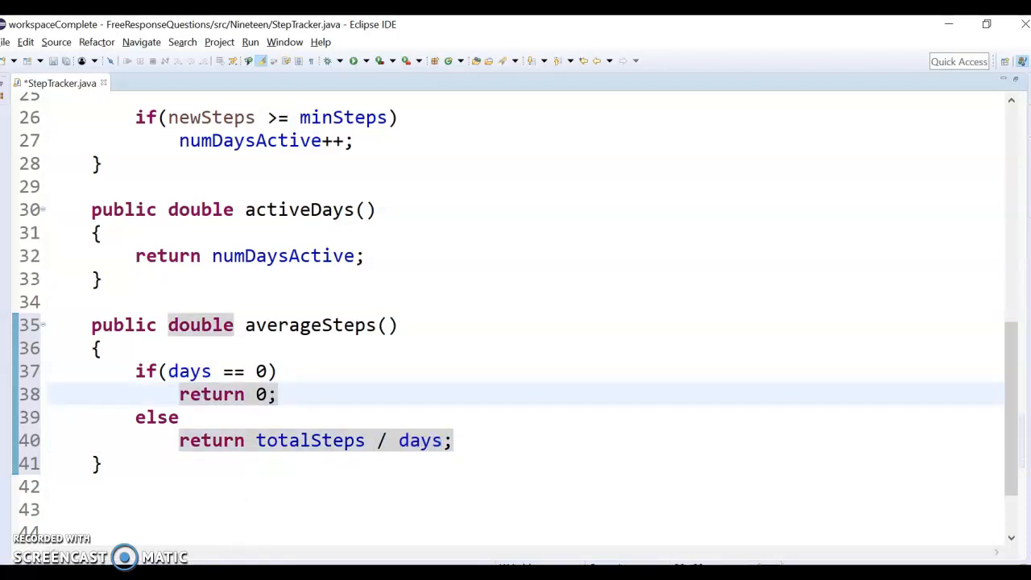
{"action": "left_click", "coordinate": [645, 564]}
{"action": "scroll", "coordinate": [363, 340], "scroll_direction": "up", "scroll_amount": 2}
{"action": "scroll", "coordinate": [335, 356], "scroll_direction": "up", "scroll_amount": 3}
{"action": "scroll", "coordinate": [336, 356], "scroll_direction": "up", "scroll_amount": 1}
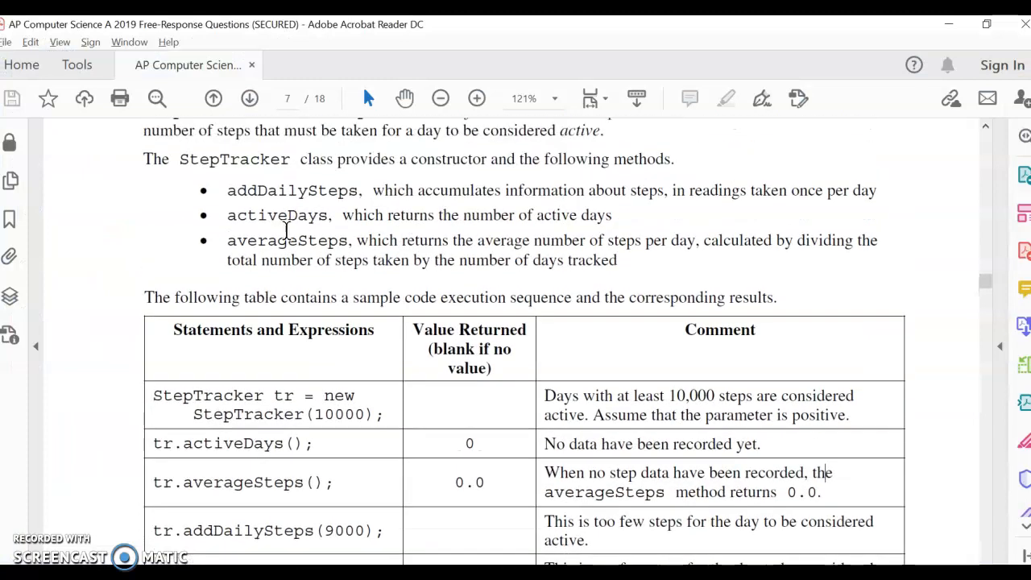
{"action": "left_click_drag", "start_coordinate": [227, 190], "coordinate": [395, 249]}
{"action": "left_click", "coordinate": [399, 241]}
{"action": "scroll", "coordinate": [370, 282], "scroll_direction": "down", "scroll_amount": 5}
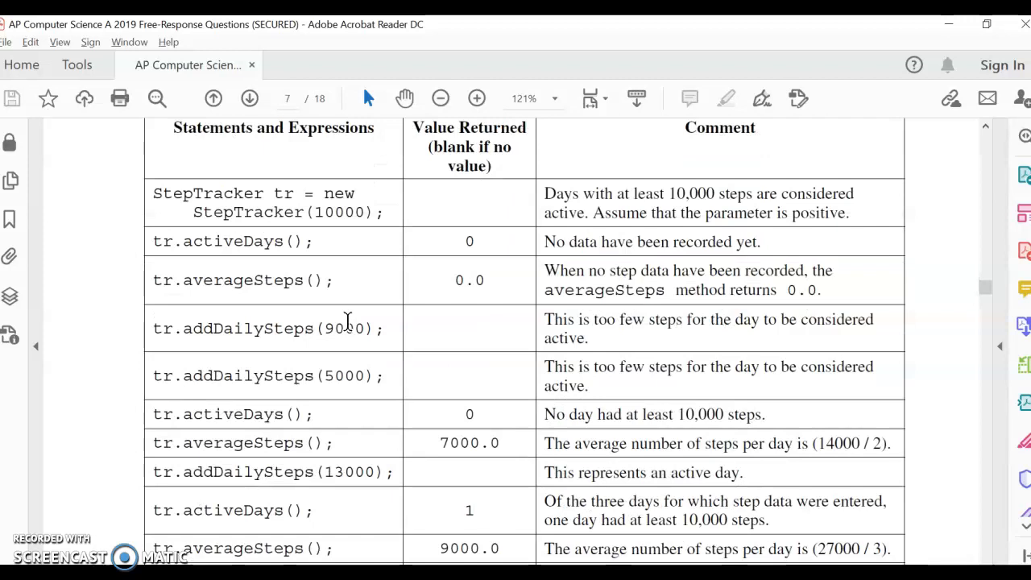
{"action": "scroll", "coordinate": [348, 321], "scroll_direction": "down", "scroll_amount": 1}
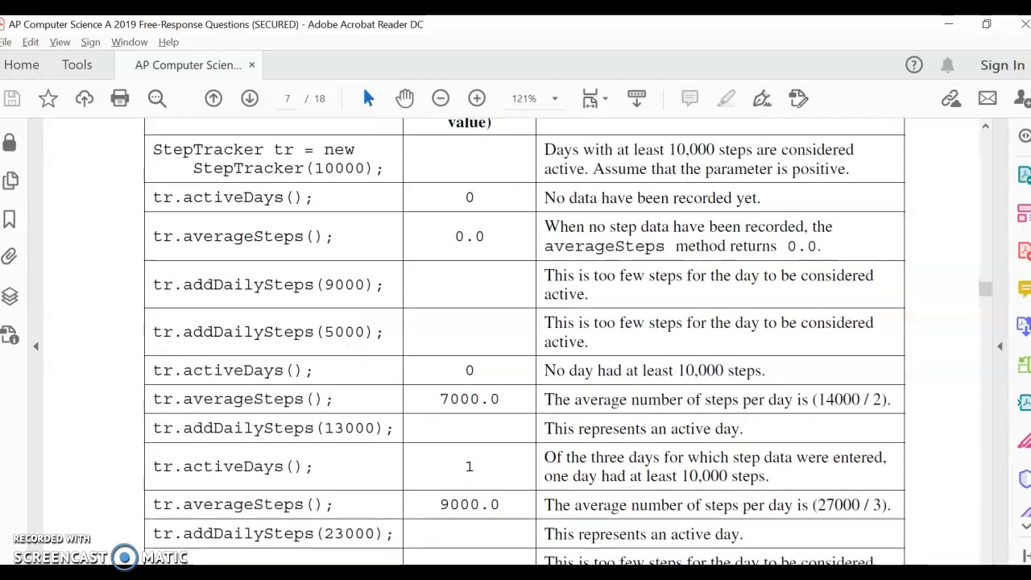
{"action": "key", "text": "alt+Tab"}
{"action": "scroll", "coordinate": [379, 370], "scroll_direction": "up", "scroll_amount": 7}
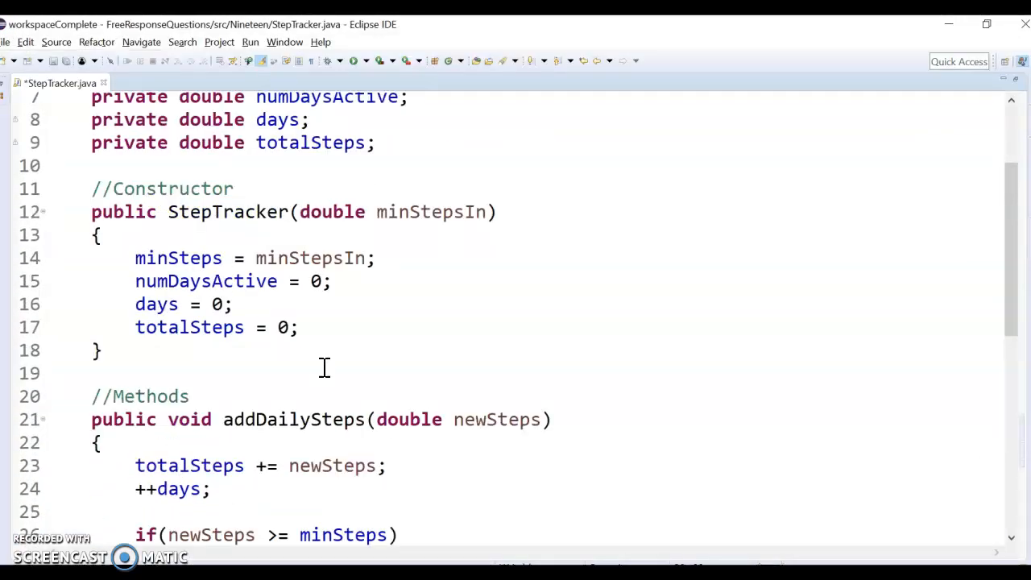
{"action": "left_click", "coordinate": [298, 195]}
{"action": "key", "text": "shift+Up"}
{"action": "key", "text": "shift+Home"}
{"action": "key", "text": "shift+Home"}
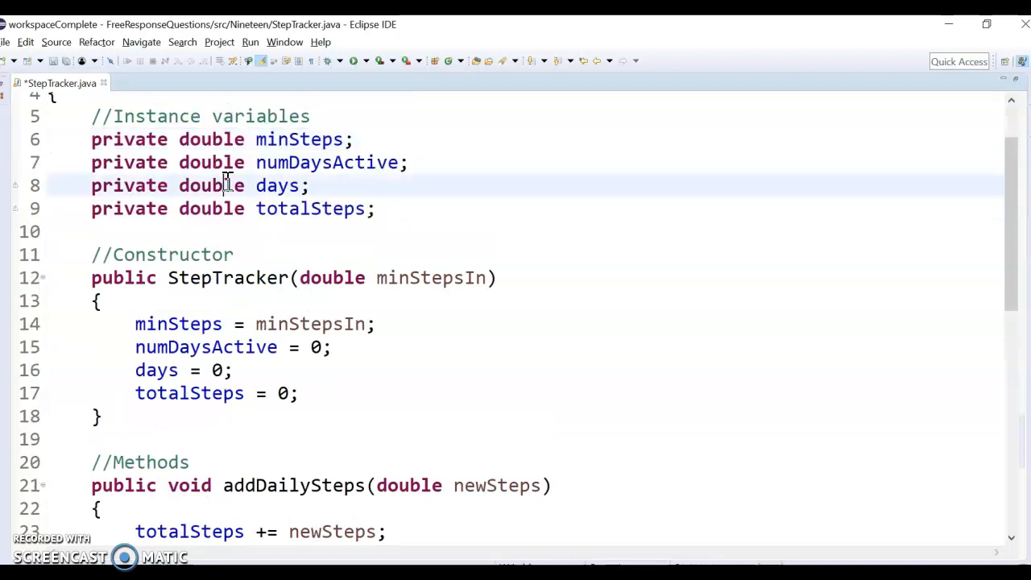
{"action": "left_click", "coordinate": [298, 394]}
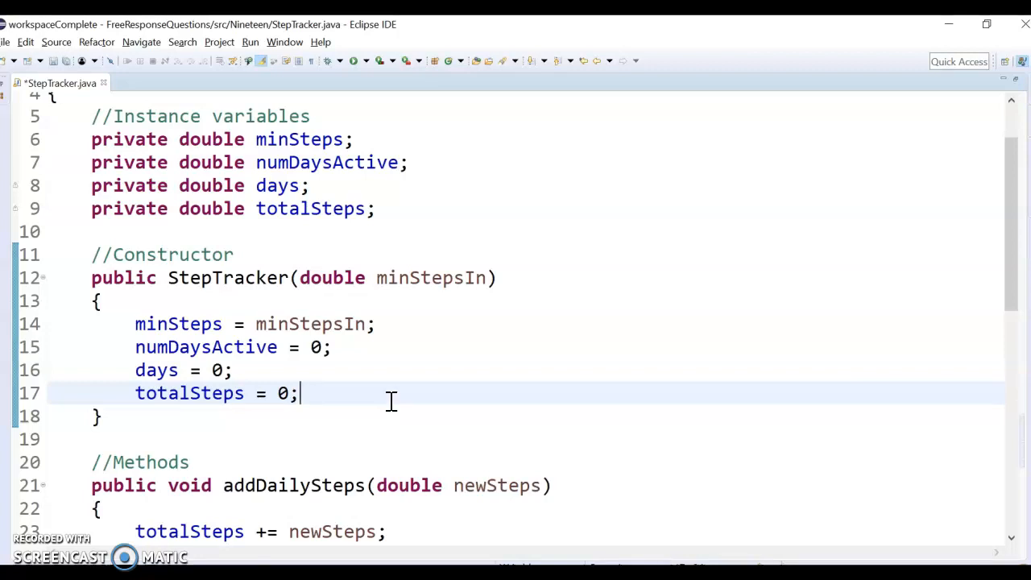
{"action": "scroll", "coordinate": [320, 346], "scroll_direction": "down", "scroll_amount": 1}
{"action": "scroll", "coordinate": [248, 398], "scroll_direction": "down", "scroll_amount": 1}
{"action": "scroll", "coordinate": [279, 376], "scroll_direction": "up", "scroll_amount": 1}
{"action": "scroll", "coordinate": [348, 386], "scroll_direction": "up", "scroll_amount": 1}
{"action": "scroll", "coordinate": [293, 507], "scroll_direction": "down", "scroll_amount": 1}
{"action": "scroll", "coordinate": [301, 488], "scroll_direction": "up", "scroll_amount": 1}
{"action": "scroll", "coordinate": [460, 476], "scroll_direction": "up", "scroll_amount": 1}
{"action": "scroll", "coordinate": [460, 479], "scroll_direction": "down", "scroll_amount": 1}
{"action": "scroll", "coordinate": [366, 422], "scroll_direction": "down", "scroll_amount": 1}
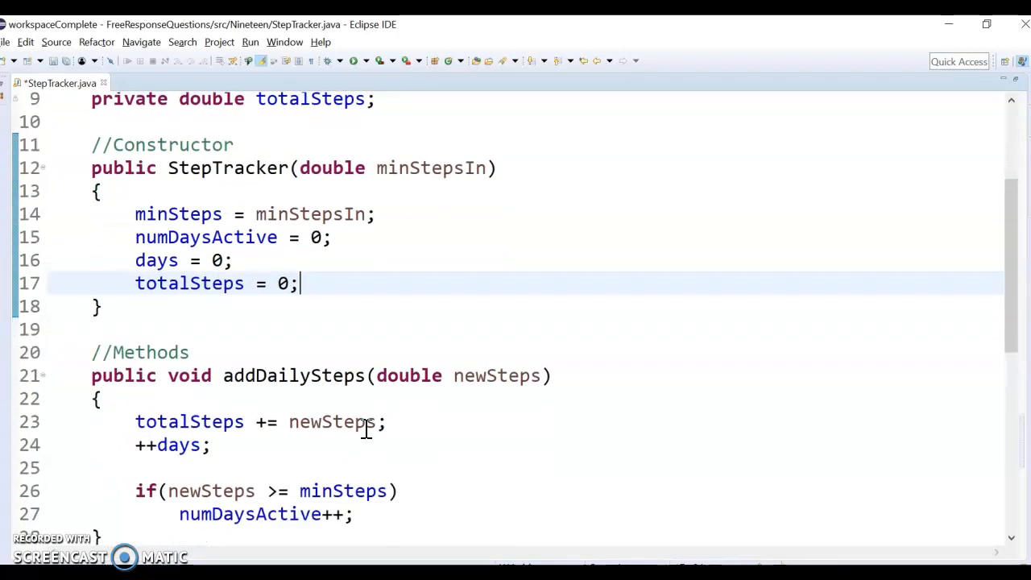
{"action": "scroll", "coordinate": [363, 428], "scroll_direction": "down", "scroll_amount": 1}
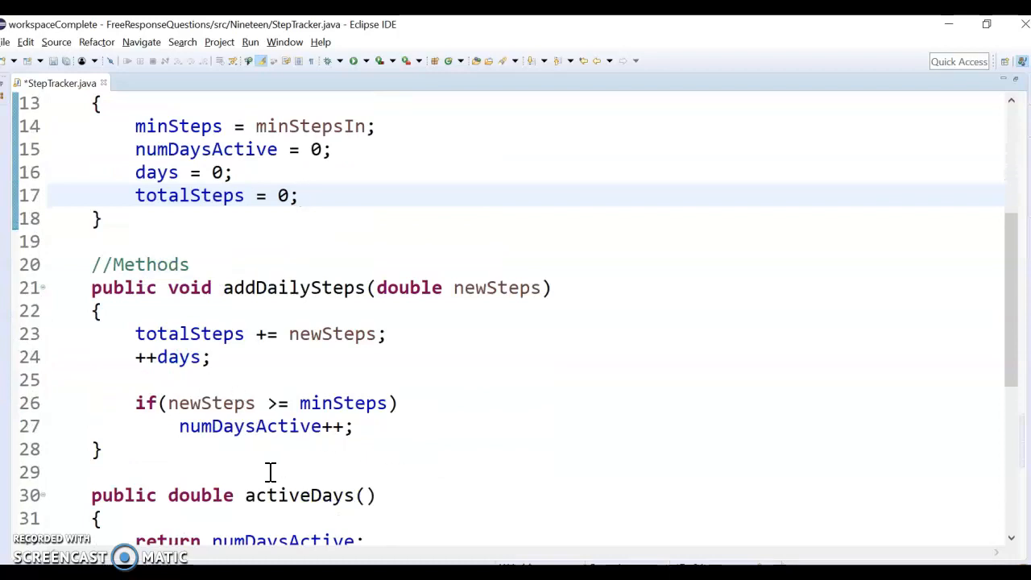
{"action": "double_click", "coordinate": [246, 427]}
{"action": "scroll", "coordinate": [467, 387], "scroll_direction": "up", "scroll_amount": 1}
{"action": "scroll", "coordinate": [451, 407], "scroll_direction": "up", "scroll_amount": 3}
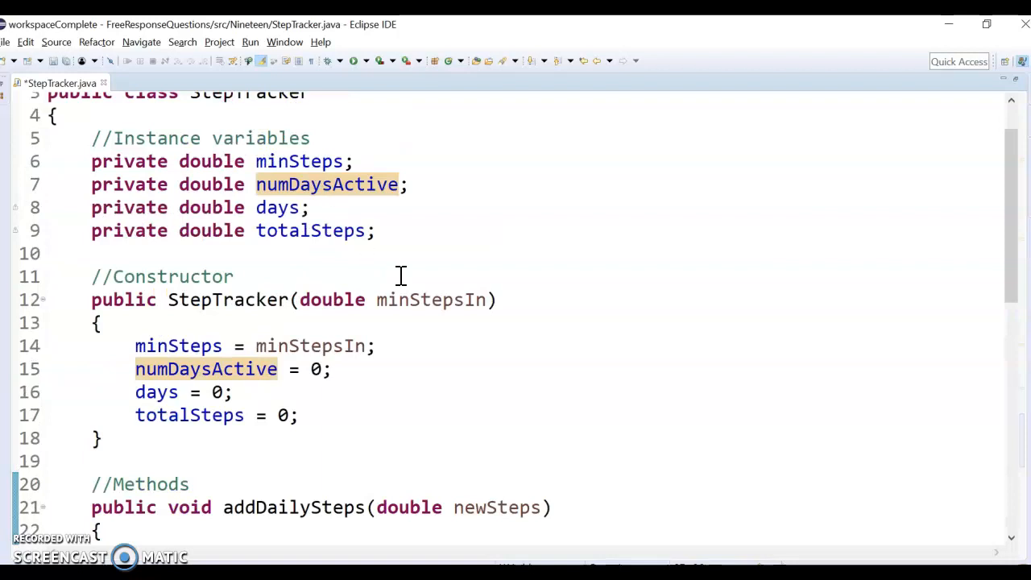
{"action": "scroll", "coordinate": [393, 423], "scroll_direction": "down", "scroll_amount": 1}
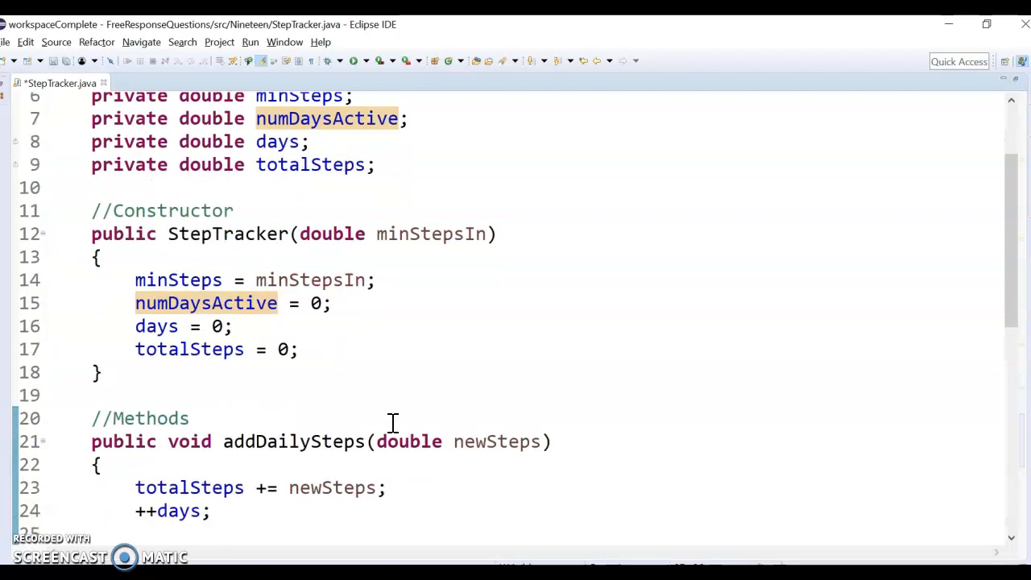
{"action": "scroll", "coordinate": [393, 423], "scroll_direction": "up", "scroll_amount": 1}
{"action": "left_click_drag", "start_coordinate": [385, 233], "coordinate": [48, 161]}
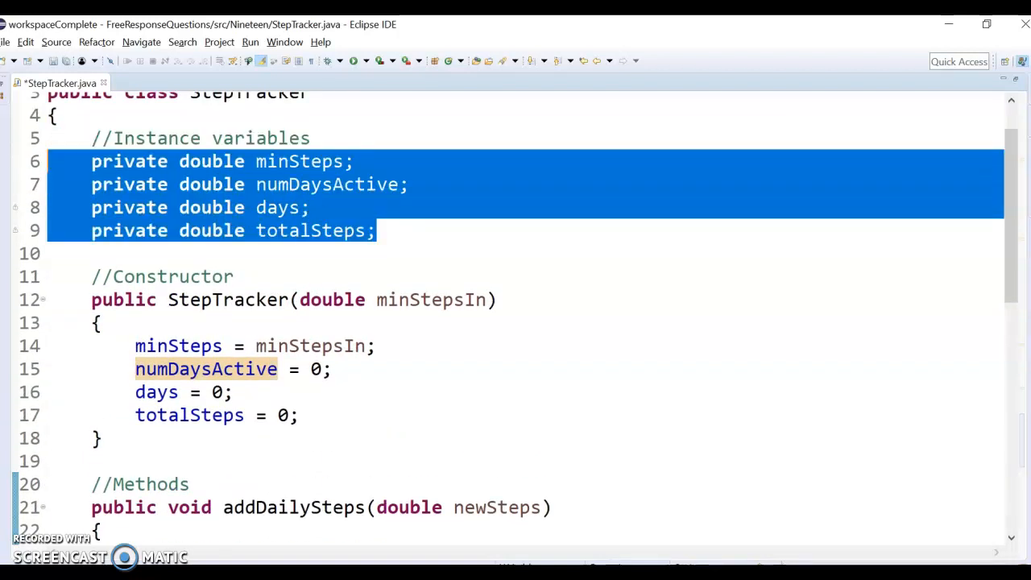
{"action": "left_click", "coordinate": [203, 235]}
{"action": "scroll", "coordinate": [246, 460], "scroll_direction": "down", "scroll_amount": 1}
{"action": "scroll", "coordinate": [246, 465], "scroll_direction": "down", "scroll_amount": 1}
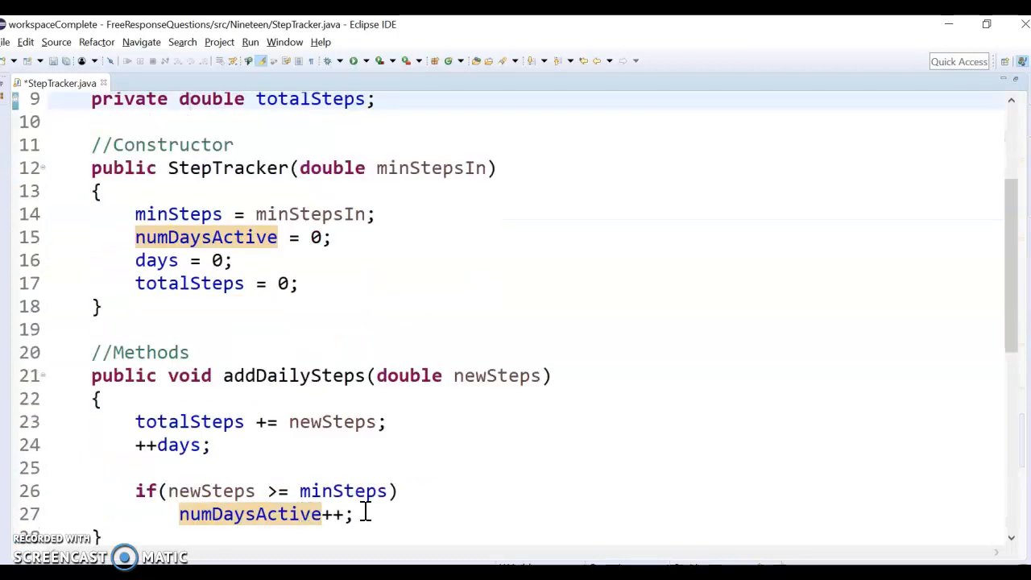
{"action": "scroll", "coordinate": [283, 442], "scroll_direction": "up", "scroll_amount": 1}
{"action": "scroll", "coordinate": [220, 239], "scroll_direction": "up", "scroll_amount": 1}
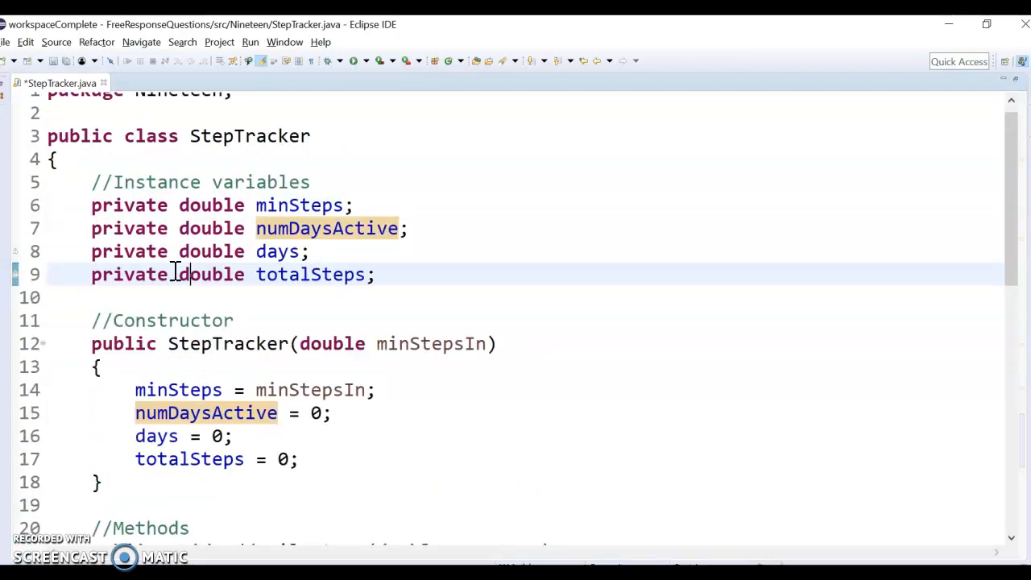
{"action": "scroll", "coordinate": [241, 403], "scroll_direction": "down", "scroll_amount": 1}
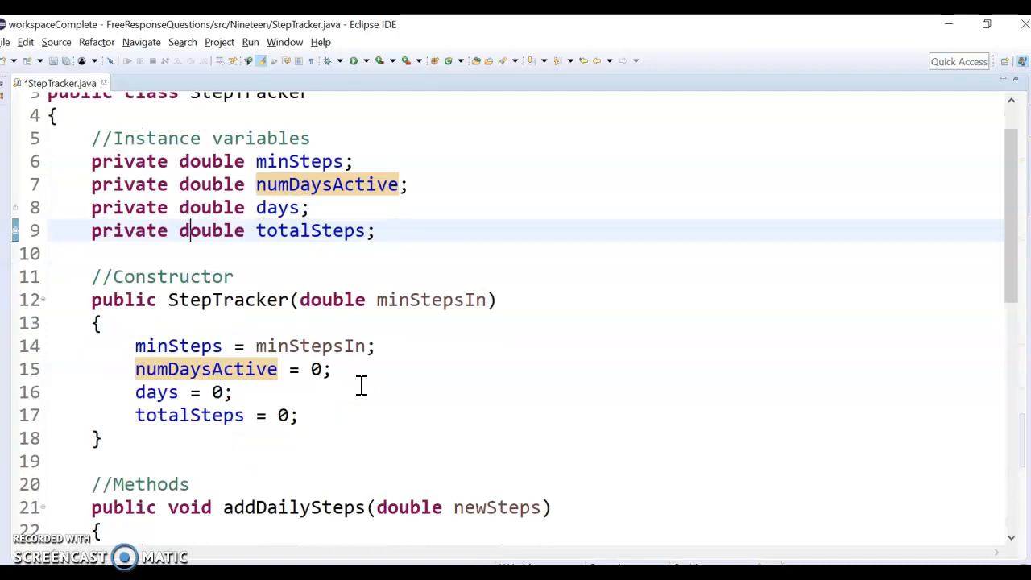